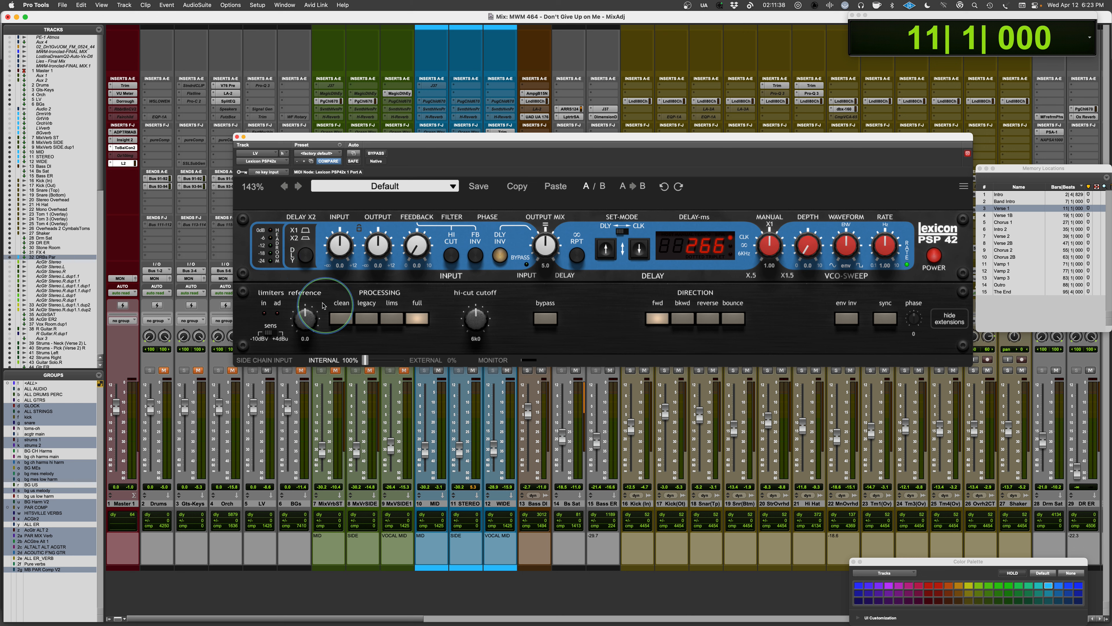
Step: Collapse the plug-in's extensions section and expand it again
{"action": "left_click", "coordinate": [951, 320]}
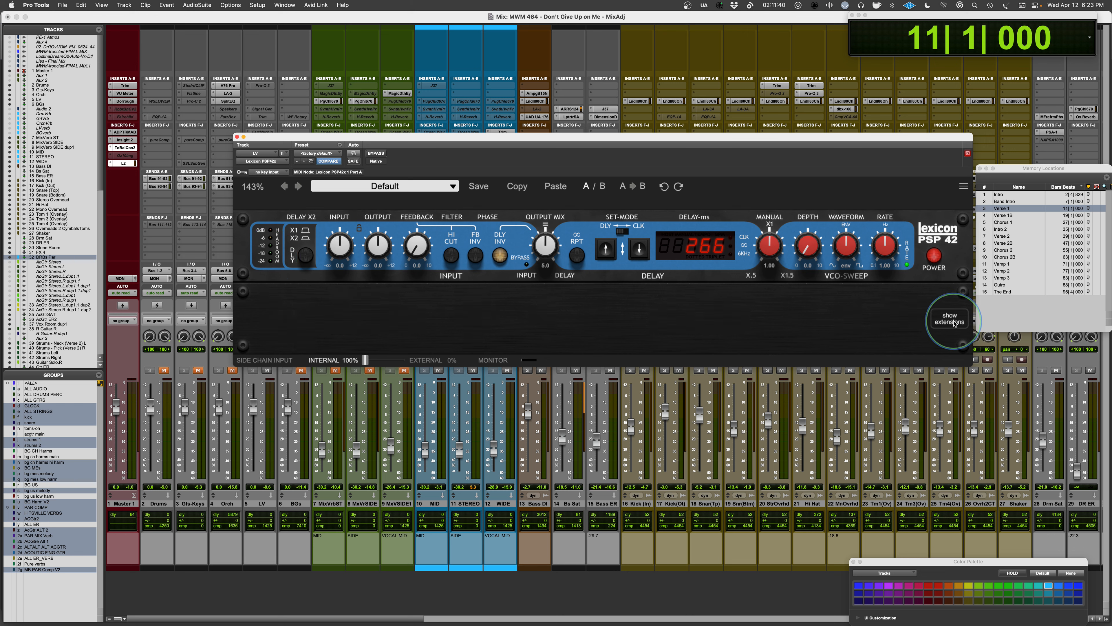
{"action": "left_click", "coordinate": [951, 319]}
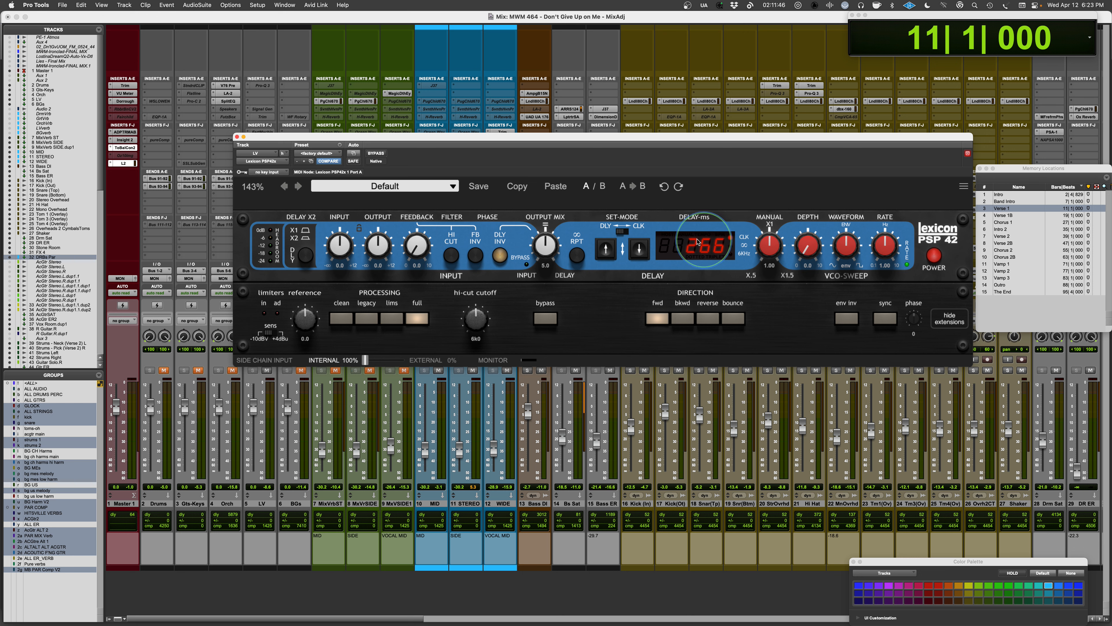
Step: Switch the delay's set mode to CLK and hide the plug-in's hints in its global settings
{"action": "left_click", "coordinate": [623, 234]}
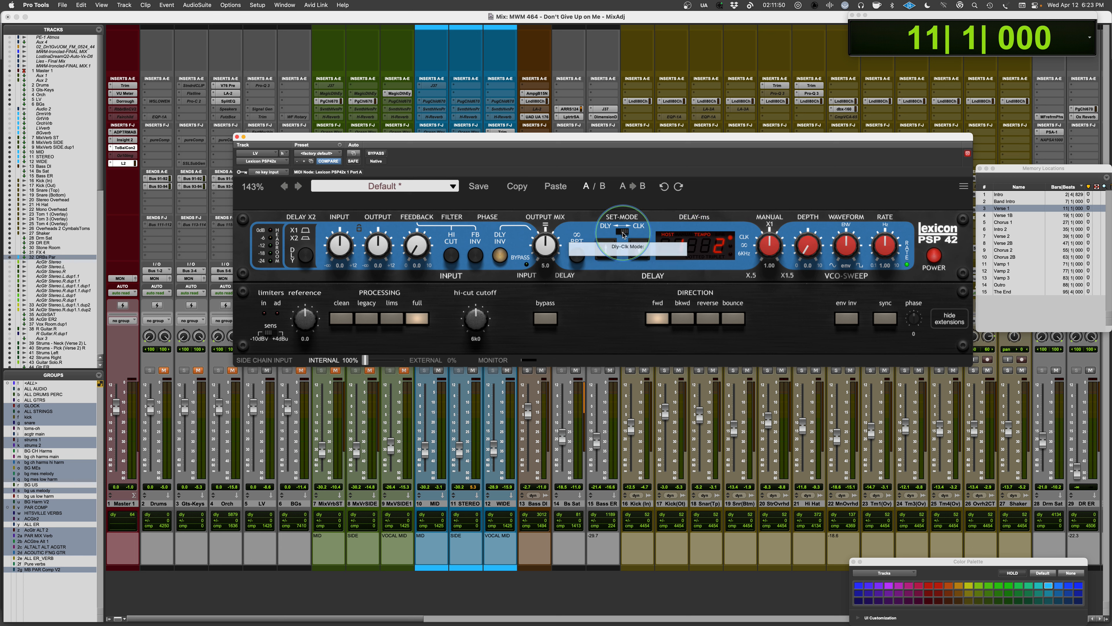
{"action": "left_click", "coordinate": [963, 187]}
{"action": "left_click", "coordinate": [634, 283]}
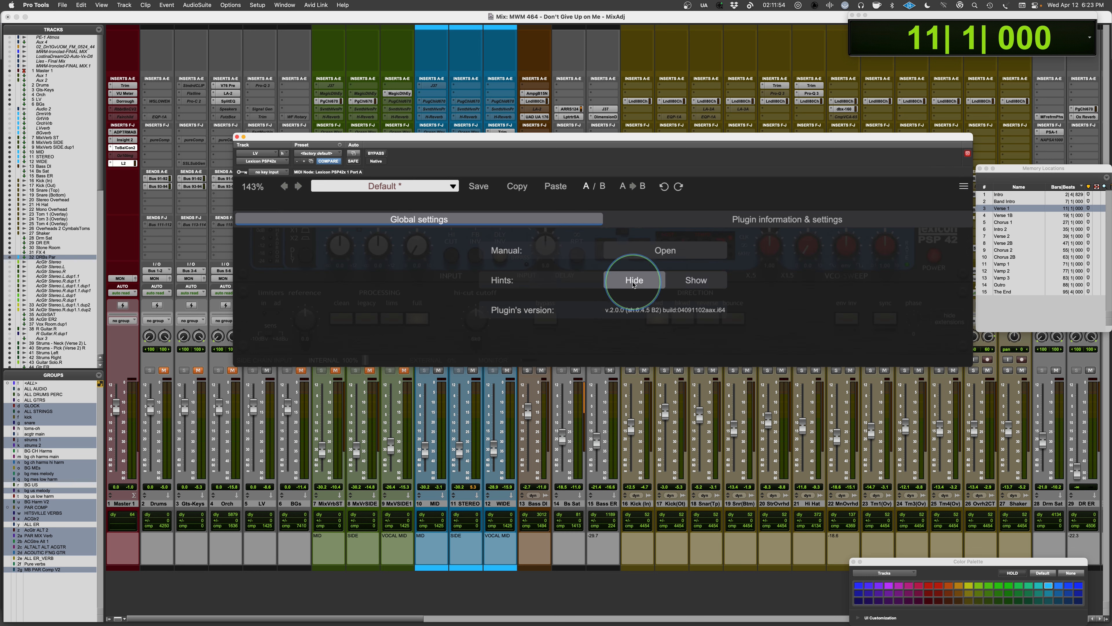
{"action": "left_click", "coordinate": [963, 187]}
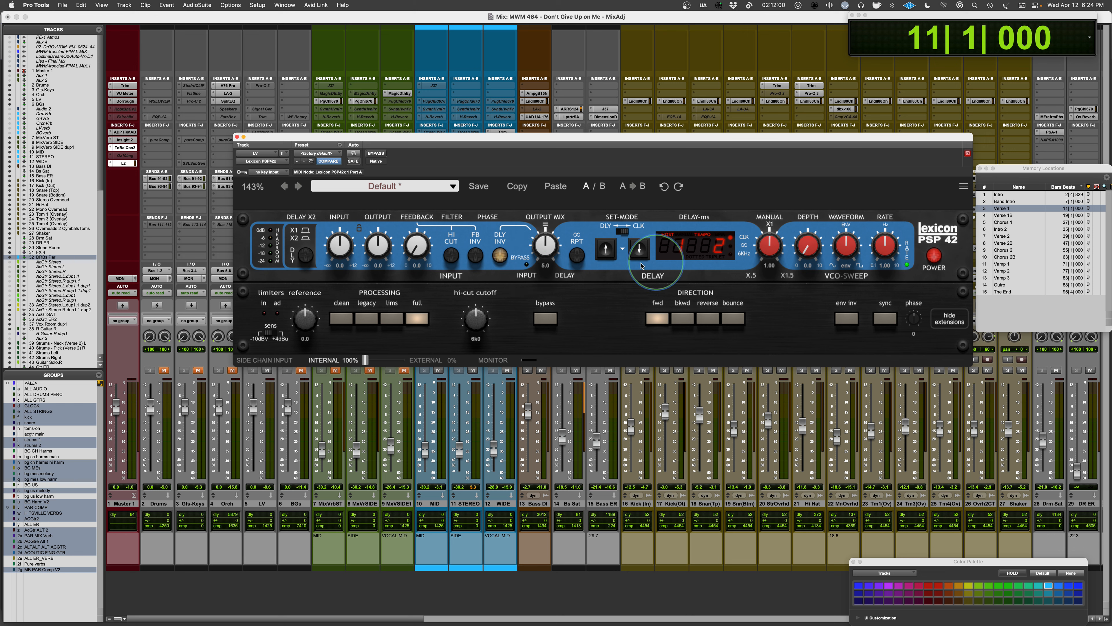
Step: Set the tempo-synced delay to a 1/8 note
{"action": "left_click", "coordinate": [638, 248]}
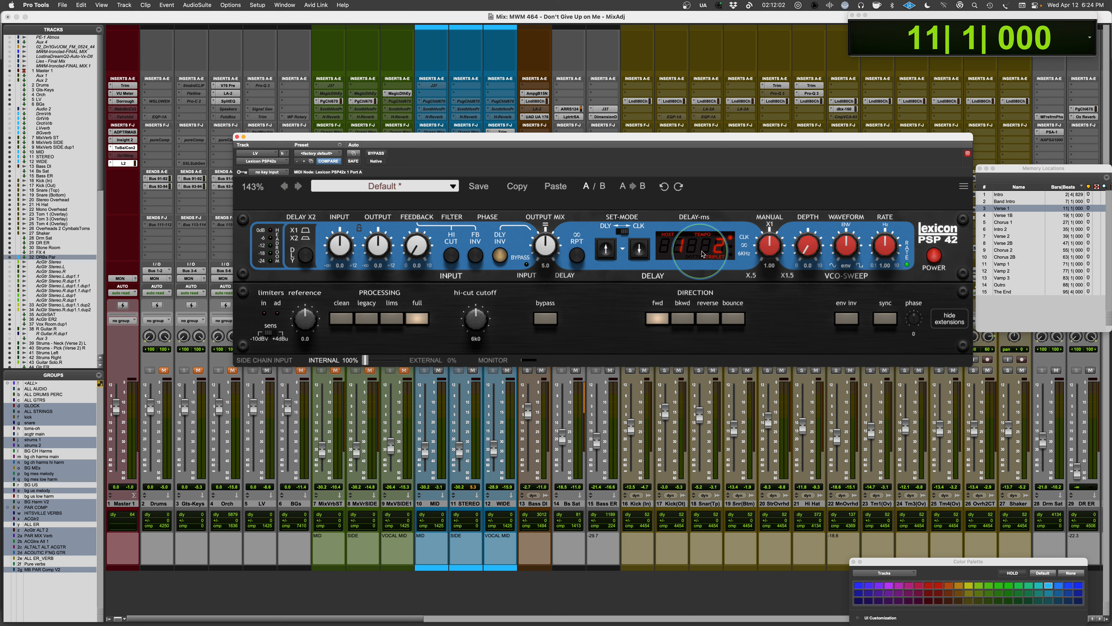
{"action": "left_click", "coordinate": [640, 252]}
{"action": "left_click", "coordinate": [691, 248]}
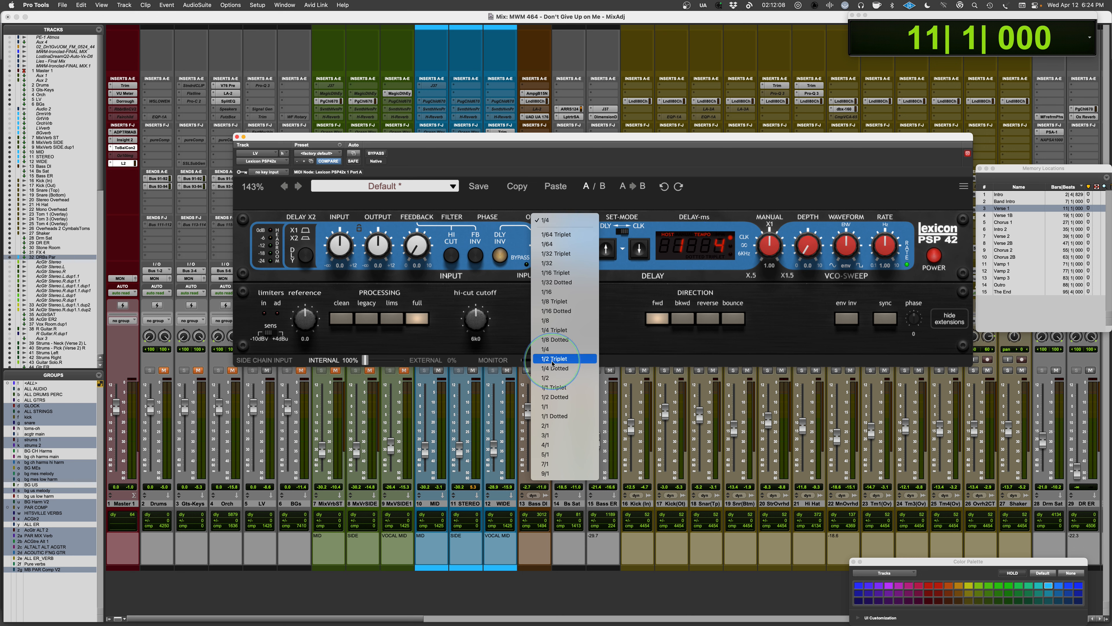
{"action": "left_click", "coordinate": [555, 321]}
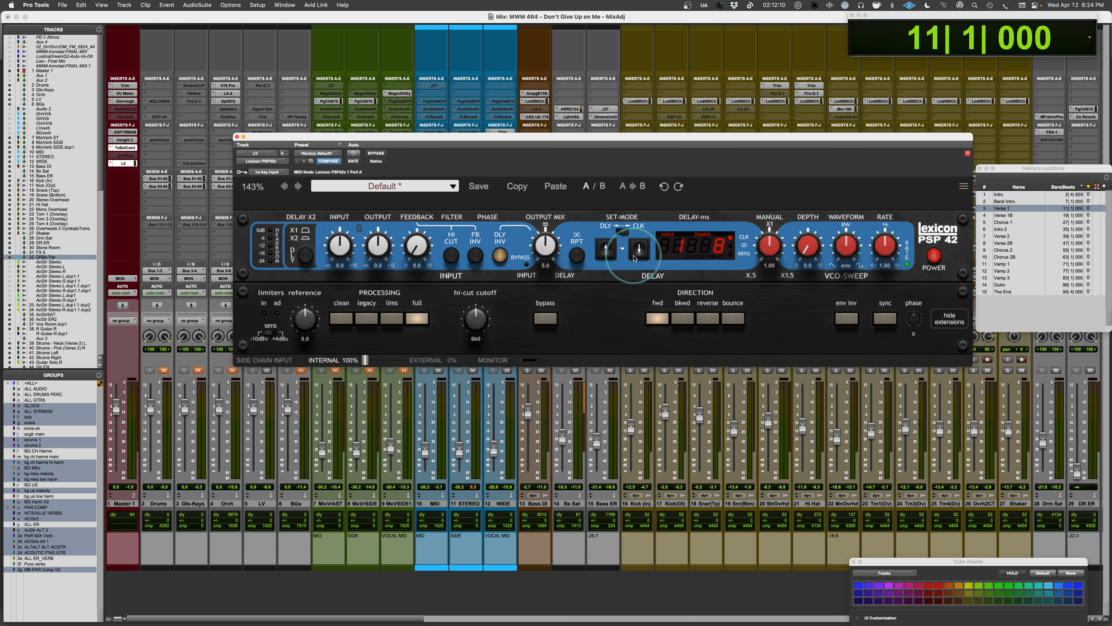
Step: Browse the extended list of note divisions for the tempo-synced delay and close it without changing the value
{"action": "left_click", "coordinate": [623, 250]}
{"action": "left_click", "coordinate": [622, 251]}
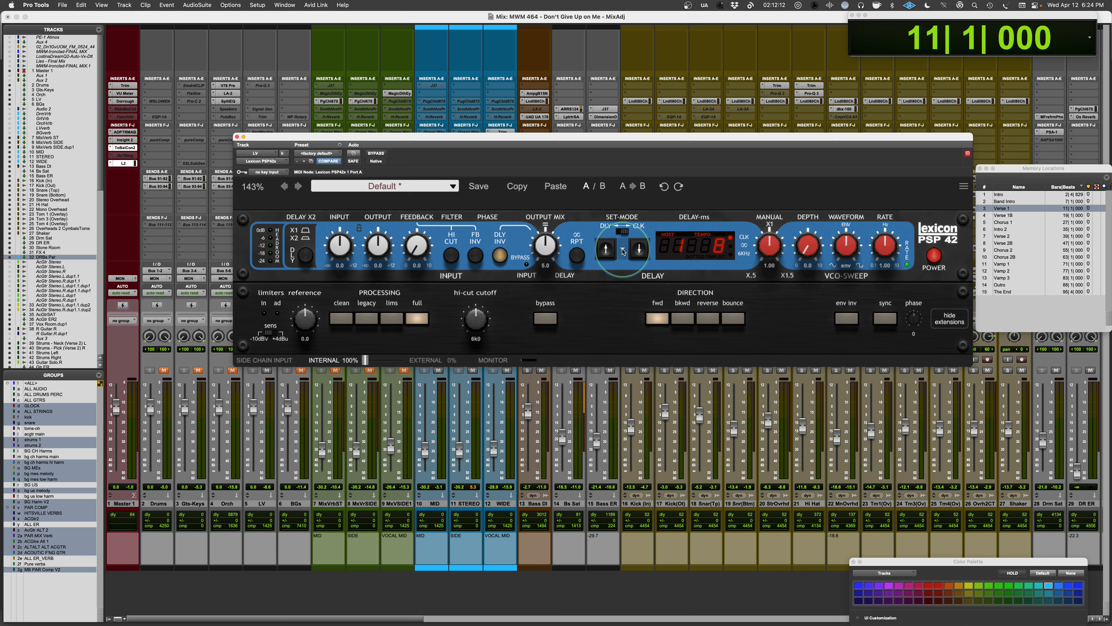
{"action": "left_click", "coordinate": [702, 250]}
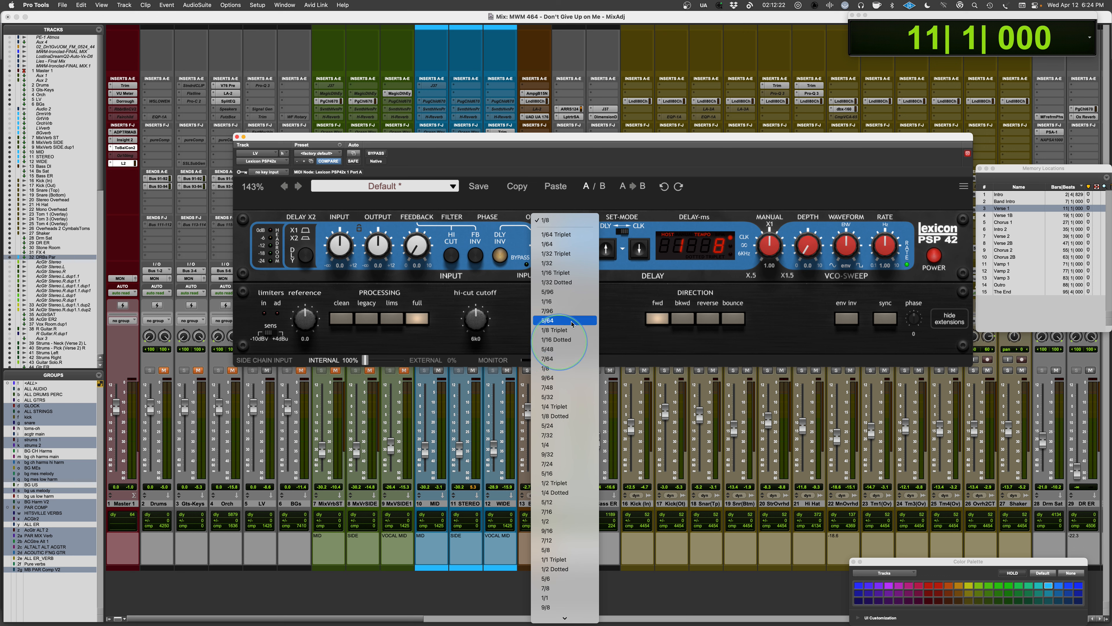
{"action": "left_click", "coordinate": [753, 159]}
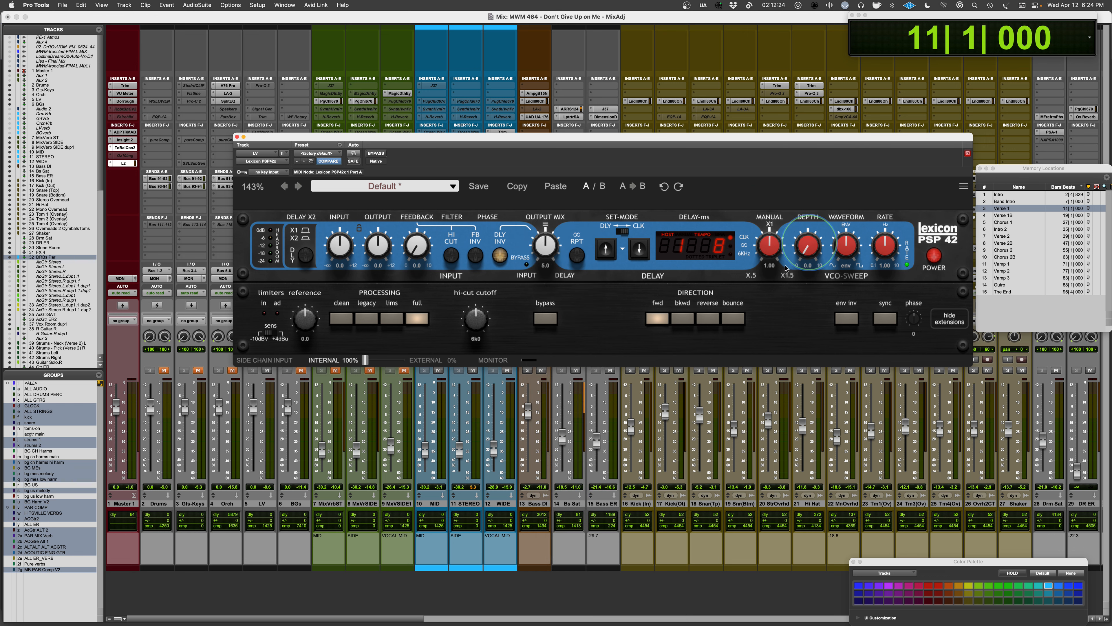
Step: Return the set mode to DLY and adjust the delay time in coarse and fine increments to 306 ms
{"action": "left_click", "coordinate": [621, 231]}
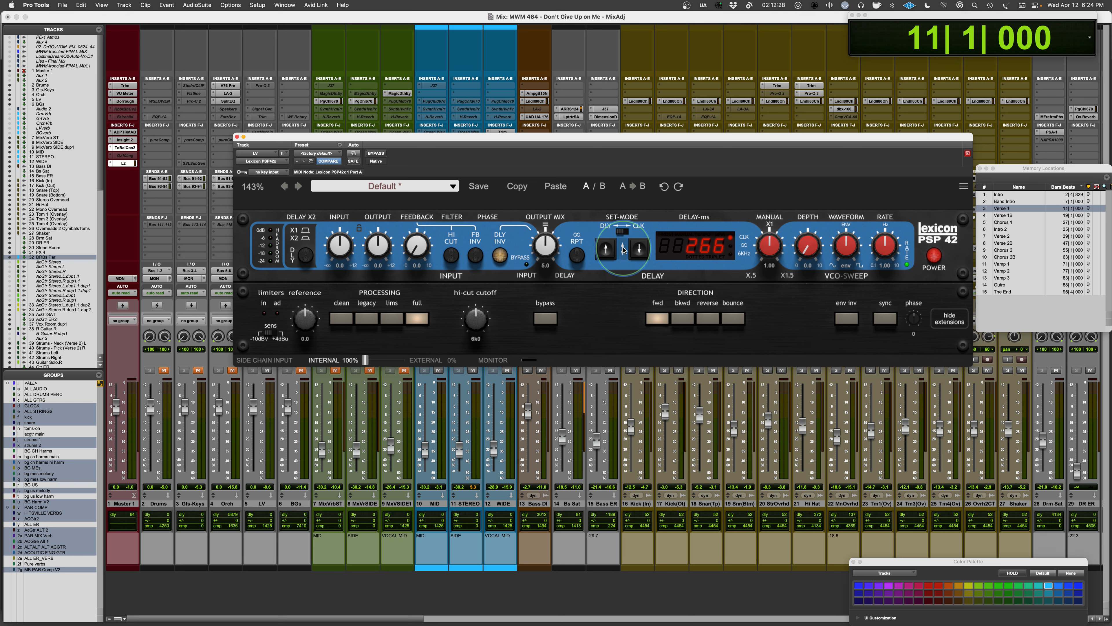
{"action": "mouse_move", "coordinate": [623, 249]}
{"action": "left_mouse_down"}
{"action": "mouse_move", "coordinate": [622, 291]}
{"action": "mouse_move", "coordinate": [627, 221]}
{"action": "mouse_move", "coordinate": [625, 252]}
{"action": "left_mouse_up"}
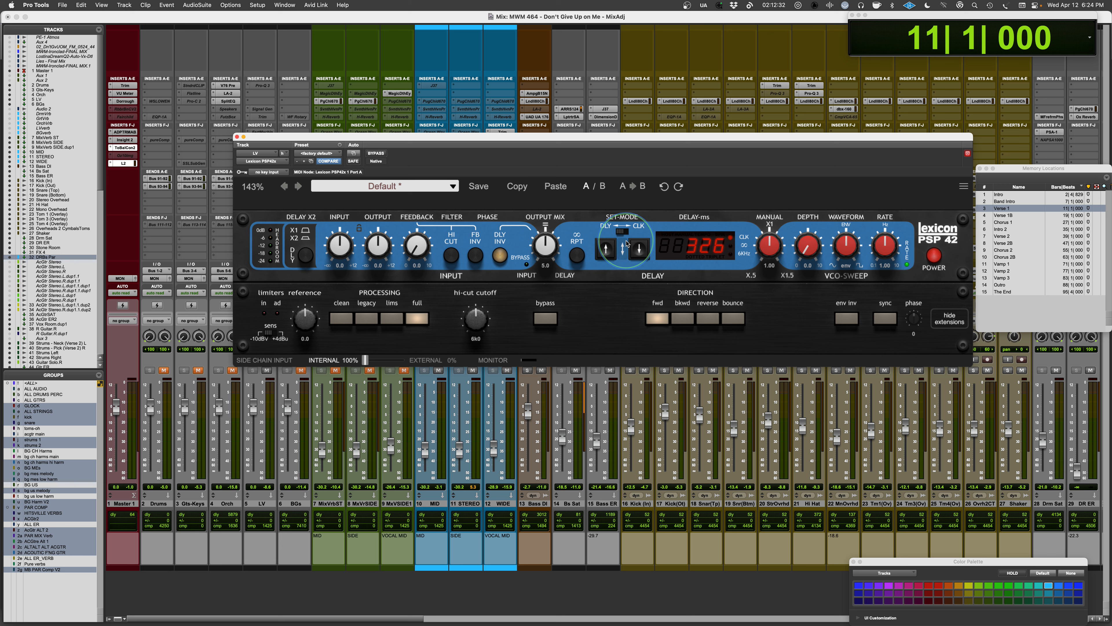
{"action": "left_click", "coordinate": [605, 253]}
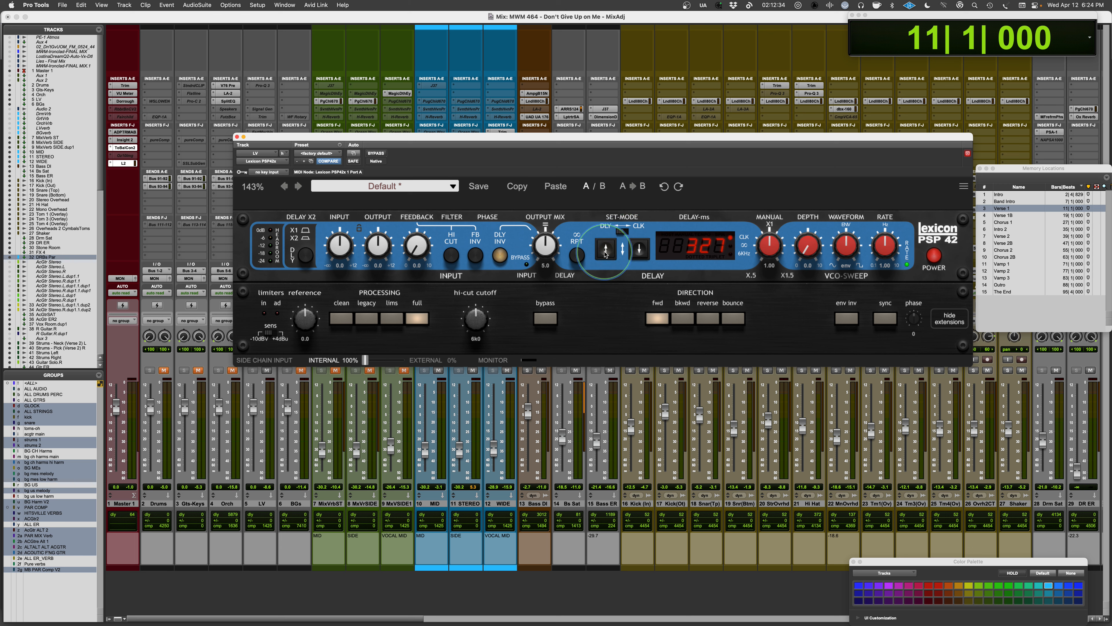
{"action": "left_click", "coordinate": [606, 253]}
{"action": "left_click", "coordinate": [605, 253]}
{"action": "left_click", "coordinate": [605, 253]}
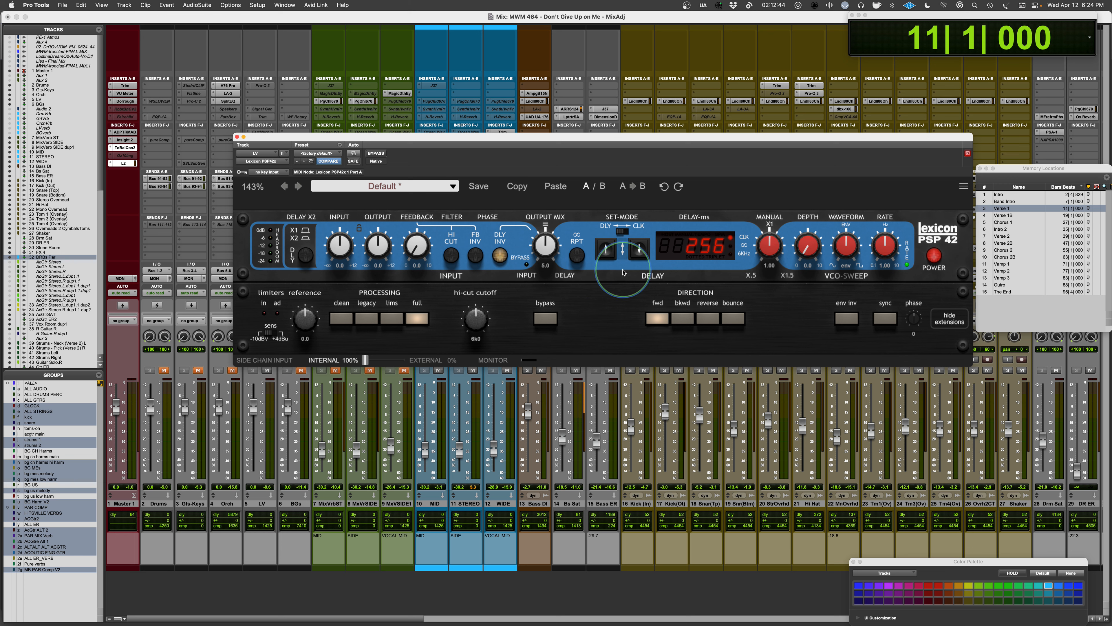
{"action": "left_click_drag", "start_coordinate": [625, 283], "coordinate": [625, 257]}
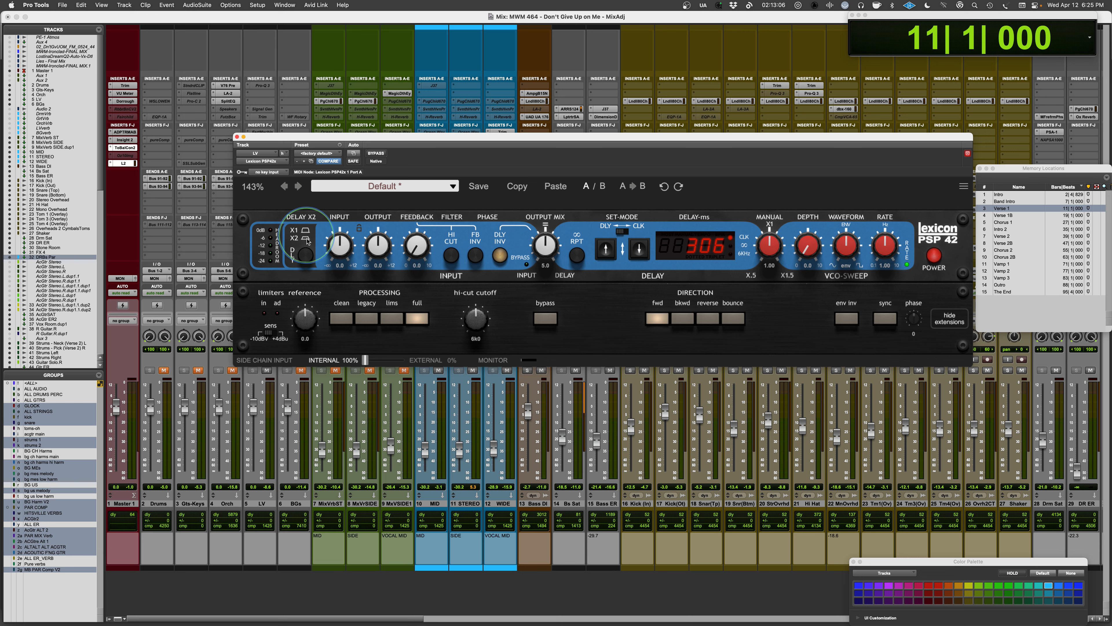
Step: Turn the DELAY X2 doubling on and back off for the 306 ms delay
{"action": "left_click", "coordinate": [306, 257]}
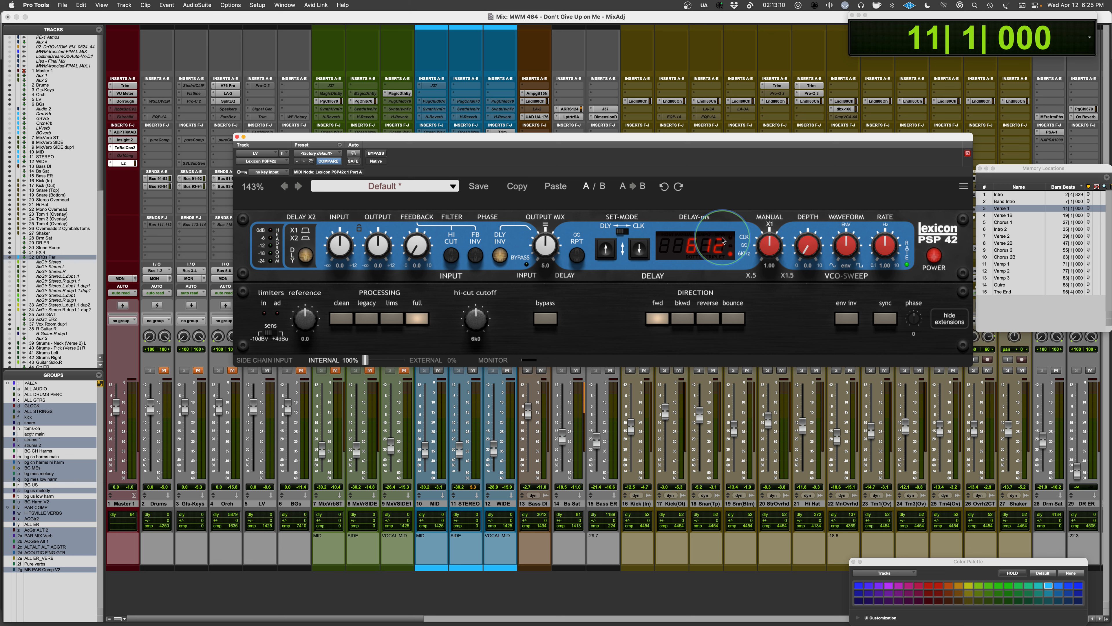
{"action": "left_click", "coordinate": [305, 259]}
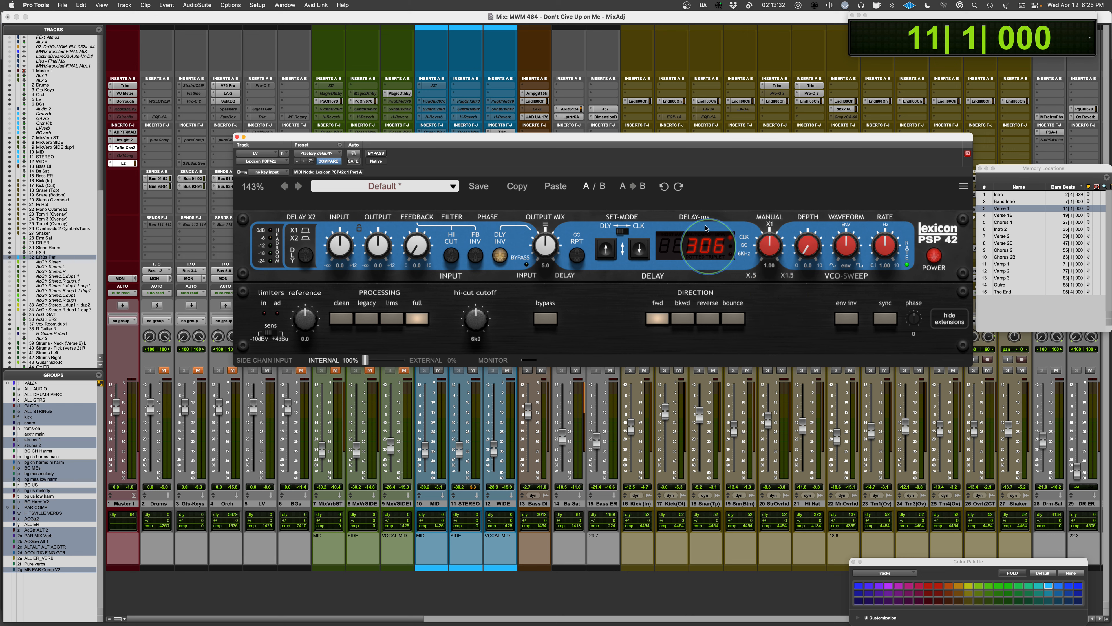
Step: Lower the VCO sweep's Manual multiplier to 0.50 and adjust the delay time to 156 ms
{"action": "mouse_move", "coordinate": [769, 244]}
{"action": "left_mouse_down"}
{"action": "mouse_move", "coordinate": [764, 263]}
{"action": "mouse_move", "coordinate": [767, 208]}
{"action": "mouse_move", "coordinate": [766, 259]}
{"action": "mouse_move", "coordinate": [767, 238]}
{"action": "left_mouse_up"}
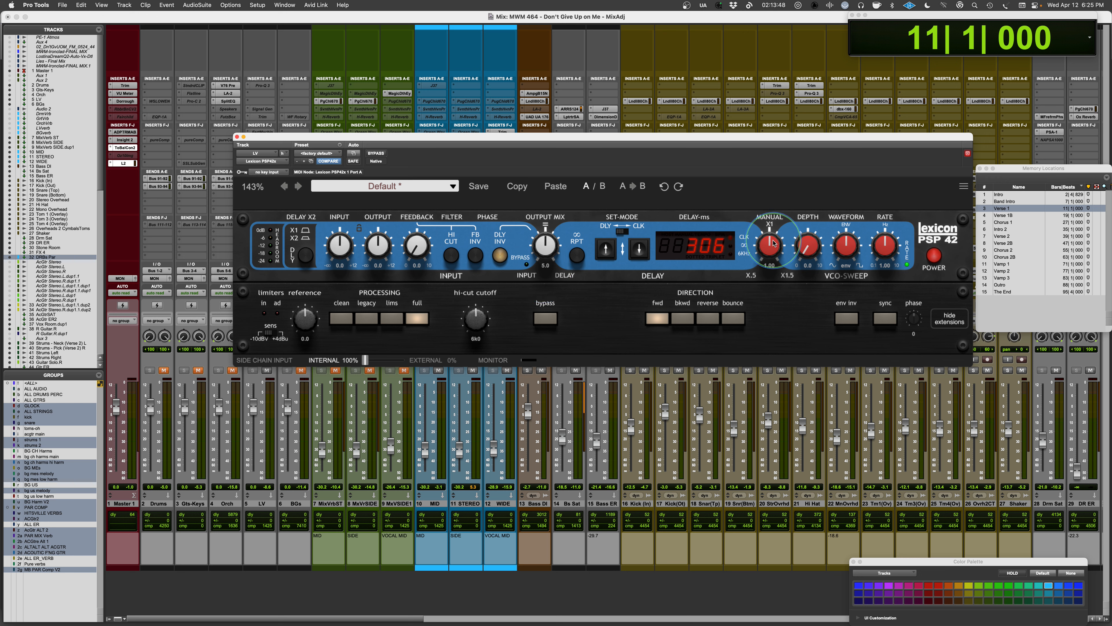
{"action": "left_click_drag", "start_coordinate": [773, 243], "coordinate": [772, 280]}
{"action": "left_click", "coordinate": [640, 252]}
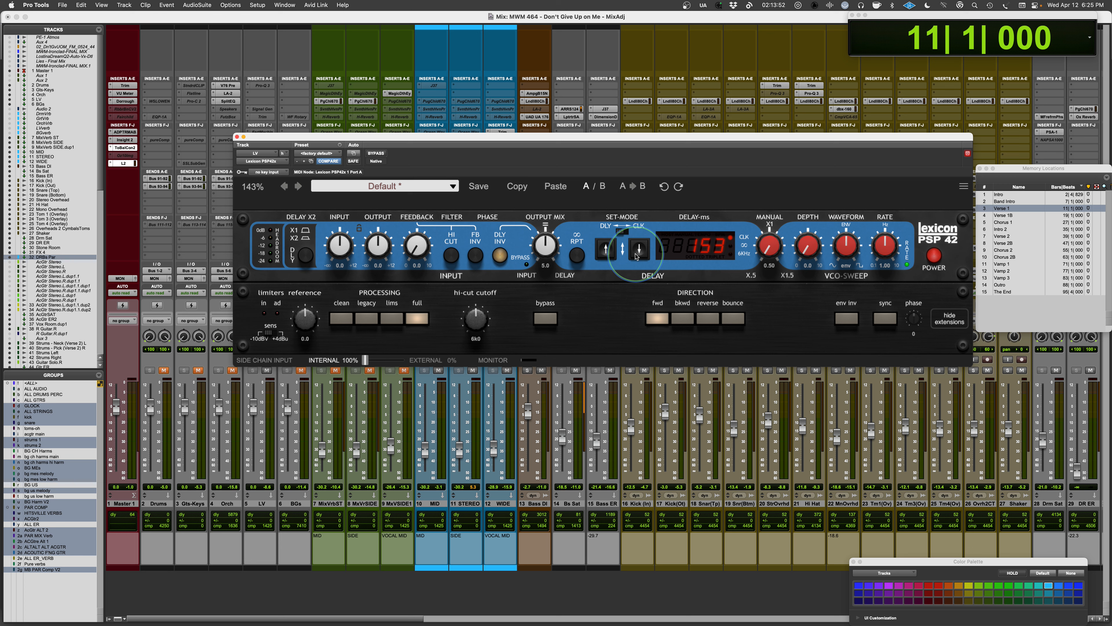
{"action": "left_click", "coordinate": [605, 249]}
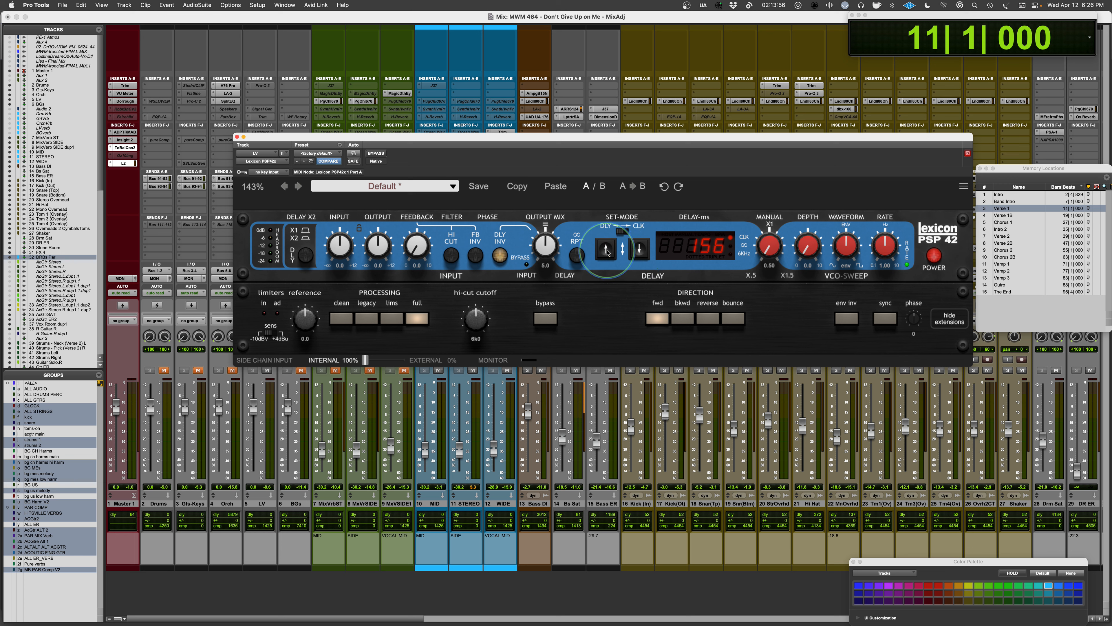
Step: Reset the Manual multiplier to its 1.00 default and toggle the DELAY X2 doubling on and off
{"action": "left_click", "coordinate": [767, 253], "text": "alt"}
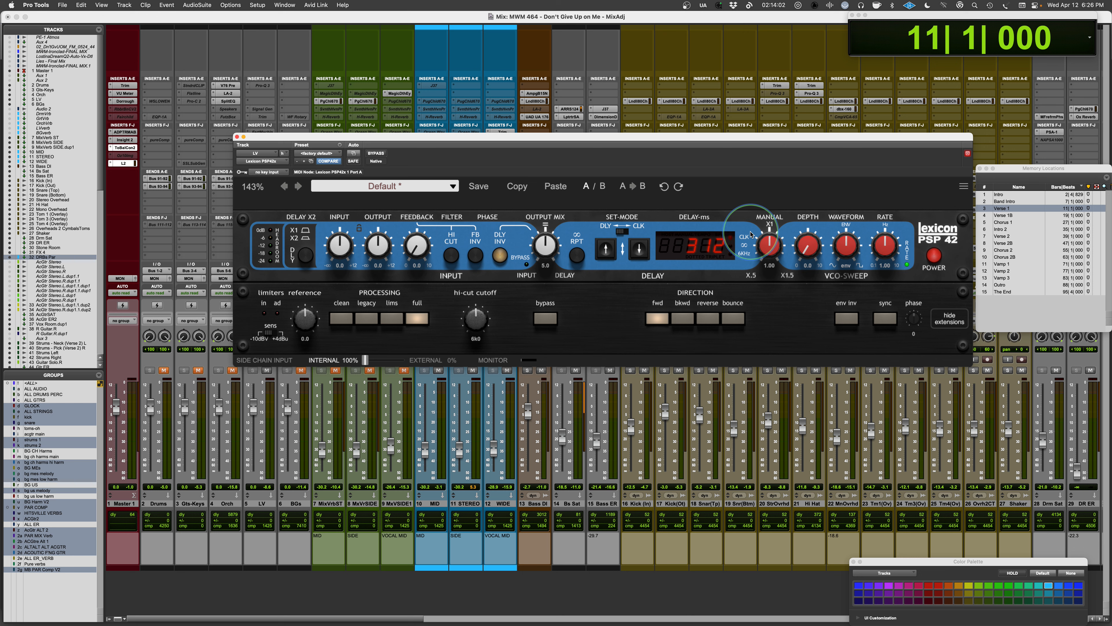
{"action": "left_click", "coordinate": [306, 256]}
{"action": "left_click", "coordinate": [306, 256]}
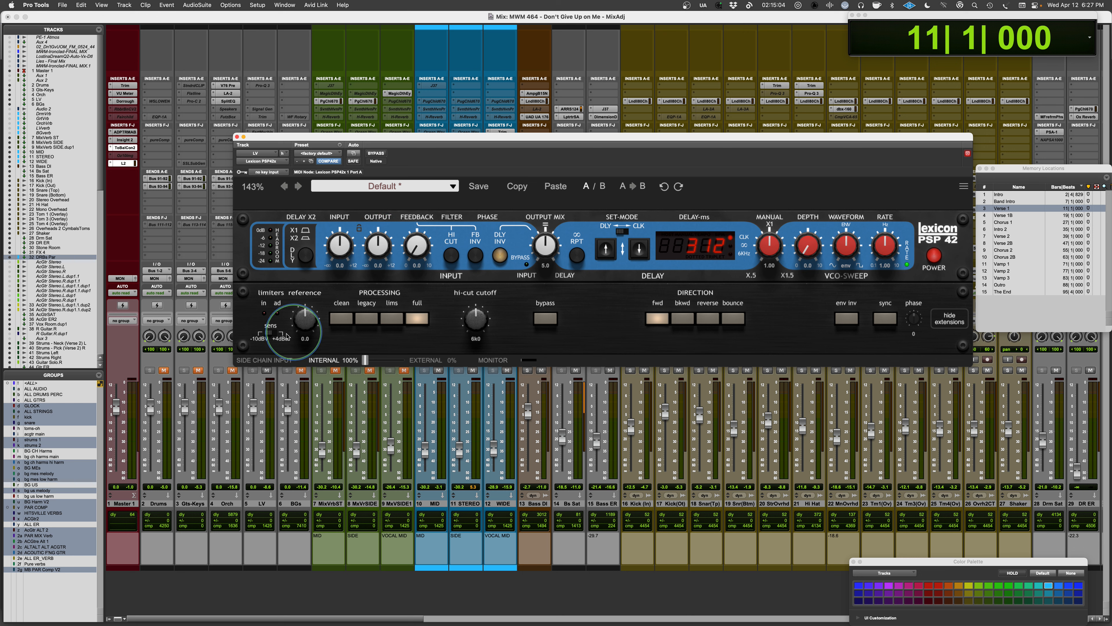
Step: Toggle the limiter sensitivity between -10 dBV and +4 dBu
{"action": "left_click", "coordinate": [267, 335]}
{"action": "left_click", "coordinate": [266, 337]}
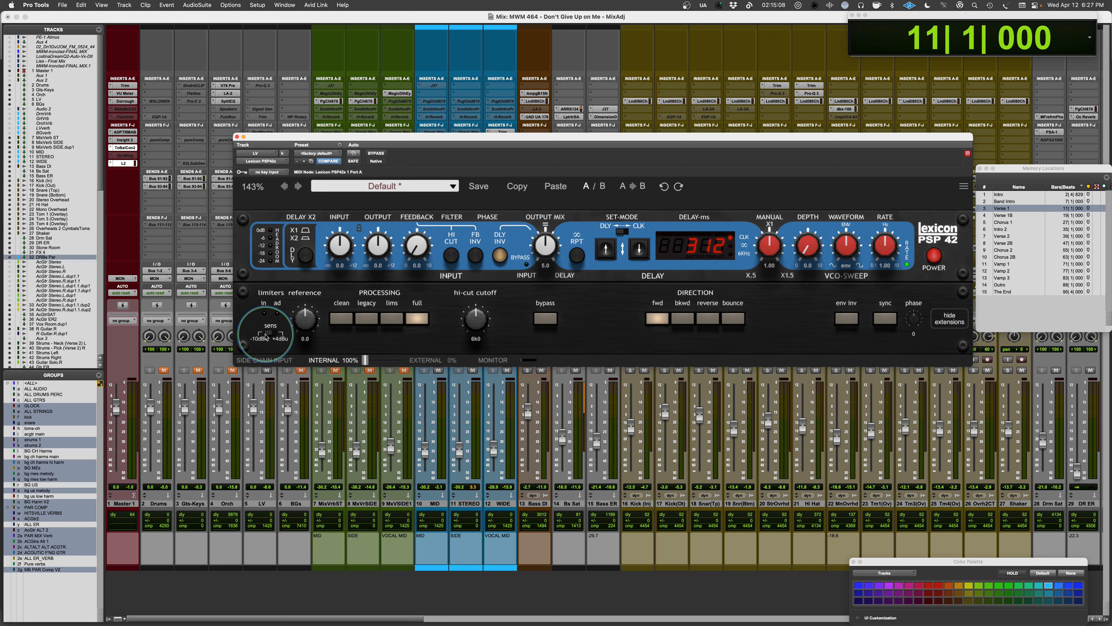
{"action": "left_click", "coordinate": [275, 334]}
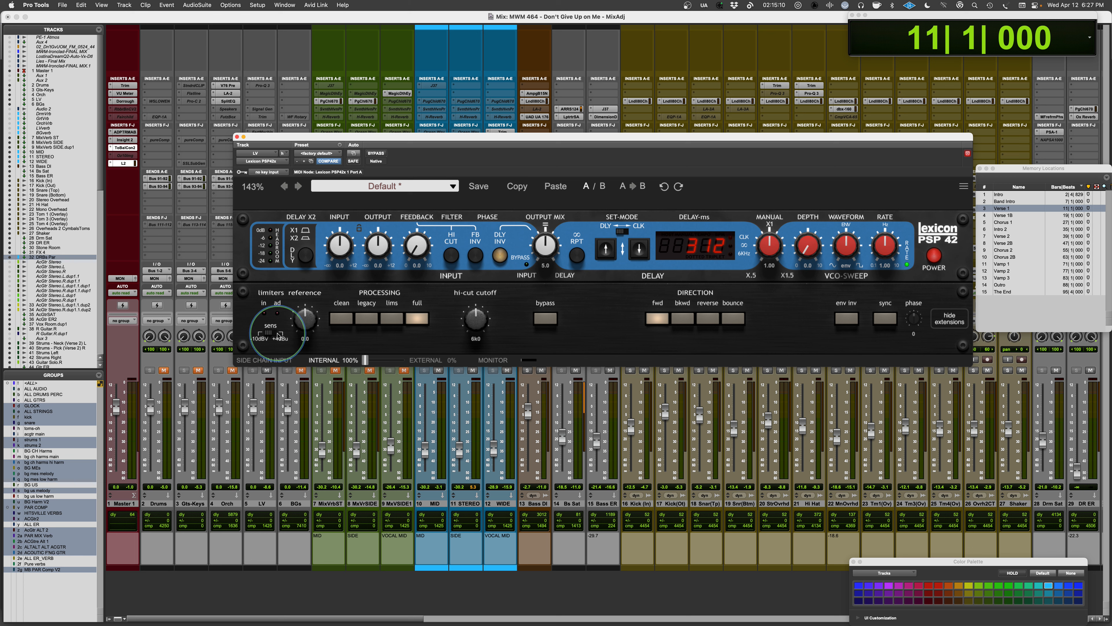
{"action": "left_click", "coordinate": [273, 335]}
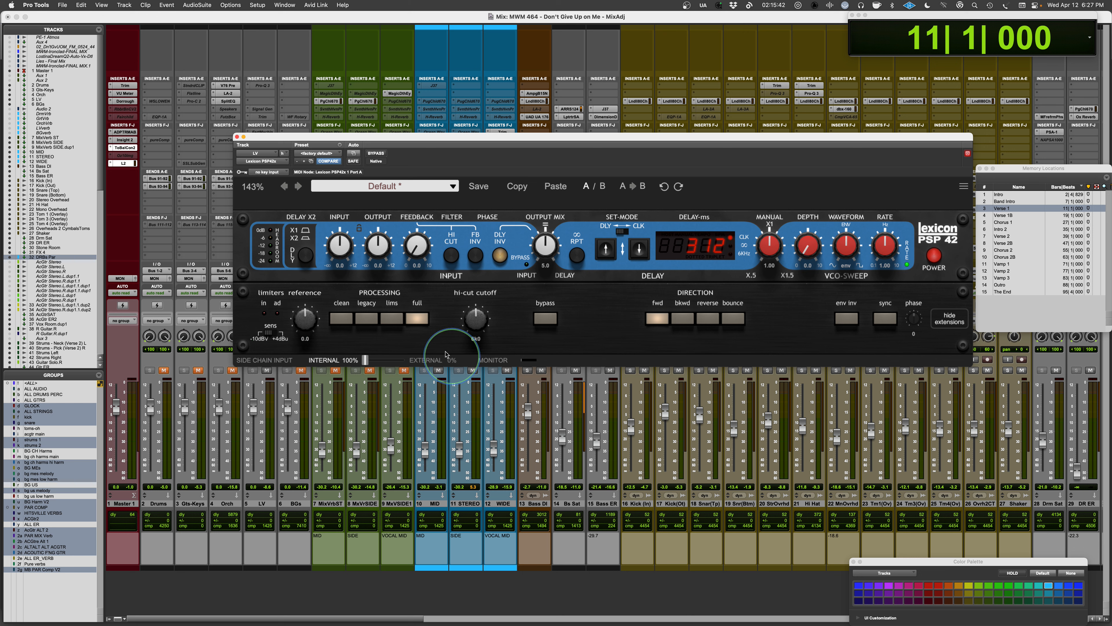
Step: Try the lims, legacy and clean processing modes, and set the processing back to full
{"action": "left_click", "coordinate": [391, 320]}
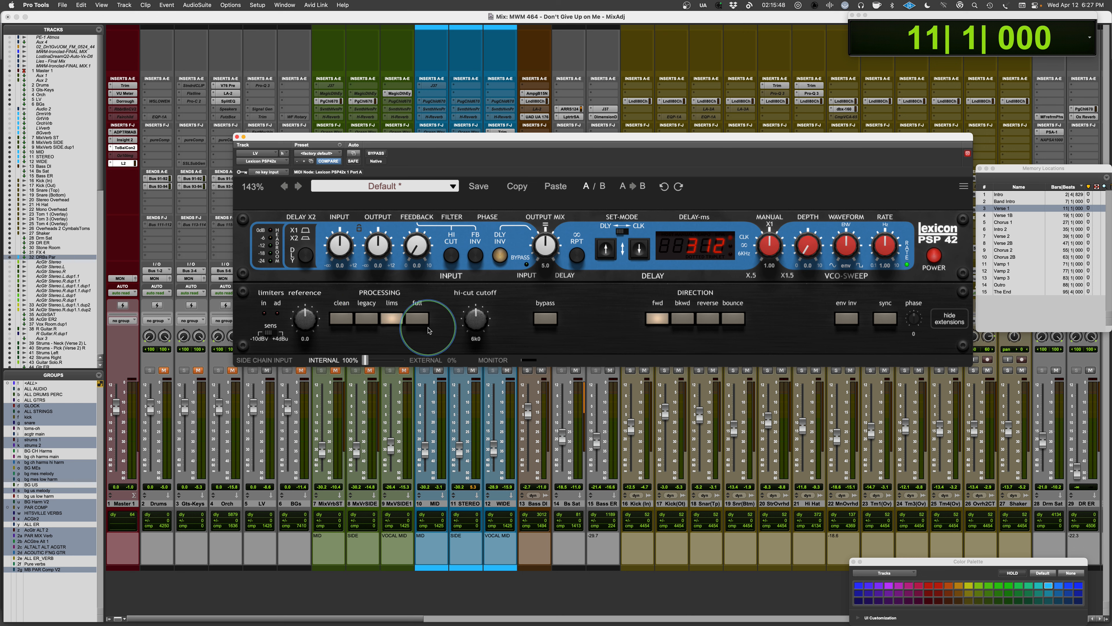
{"action": "left_click", "coordinate": [367, 319]}
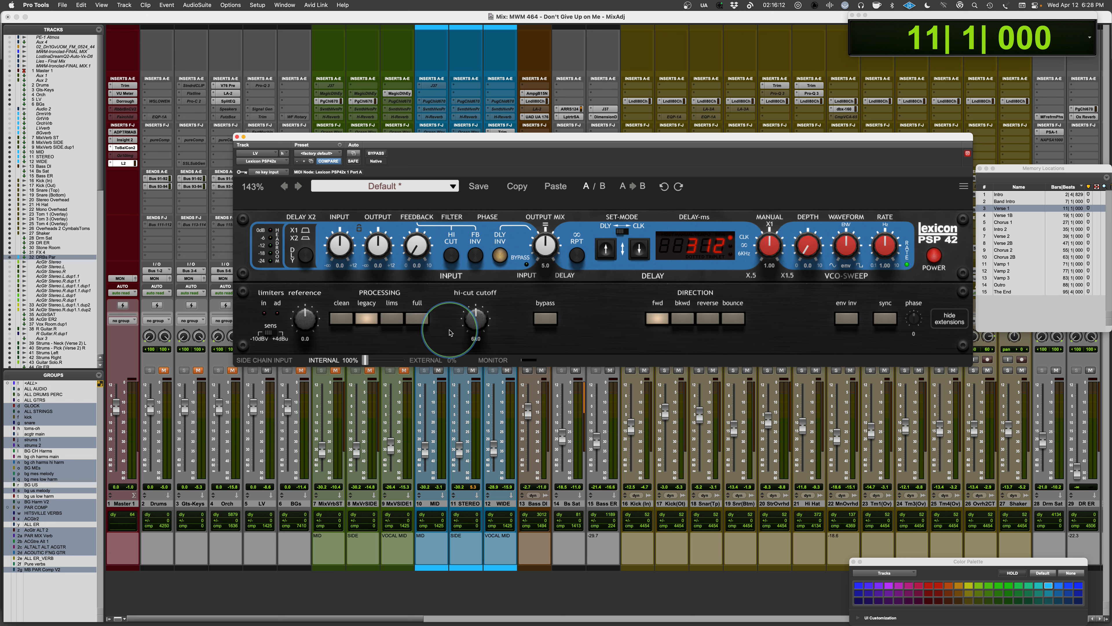
{"action": "left_click", "coordinate": [395, 320]}
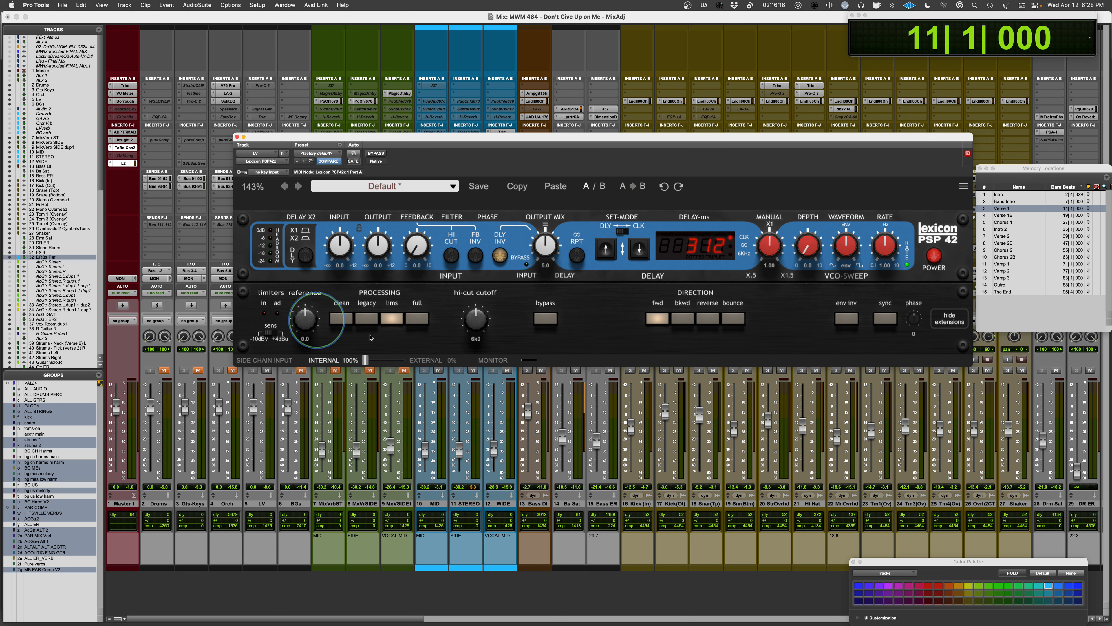
{"action": "left_click", "coordinate": [342, 318]}
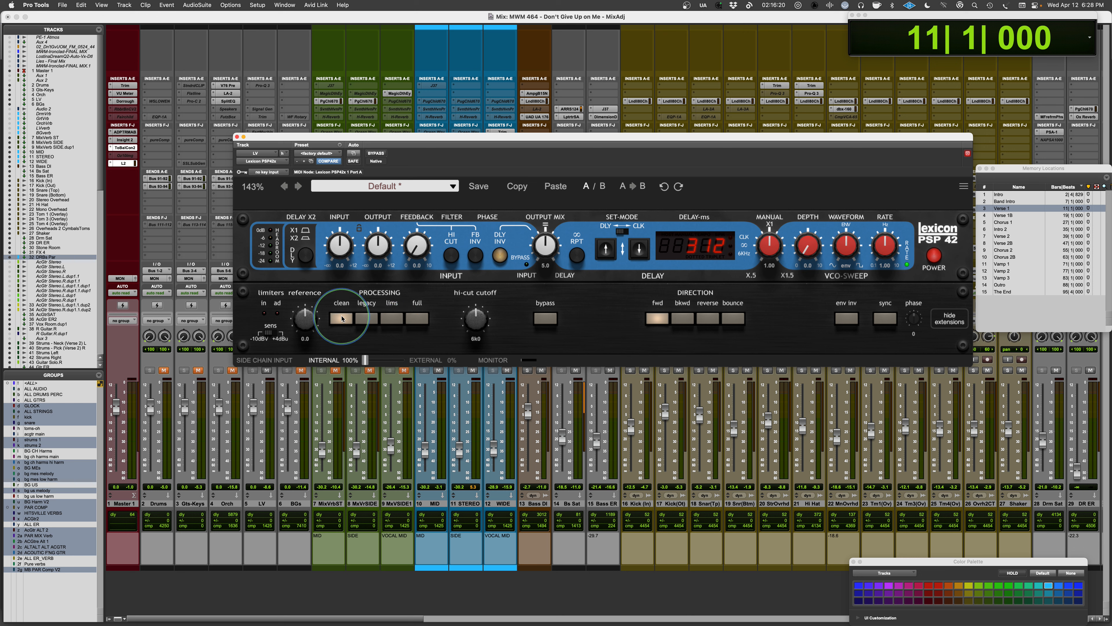
{"action": "left_click", "coordinate": [423, 319]}
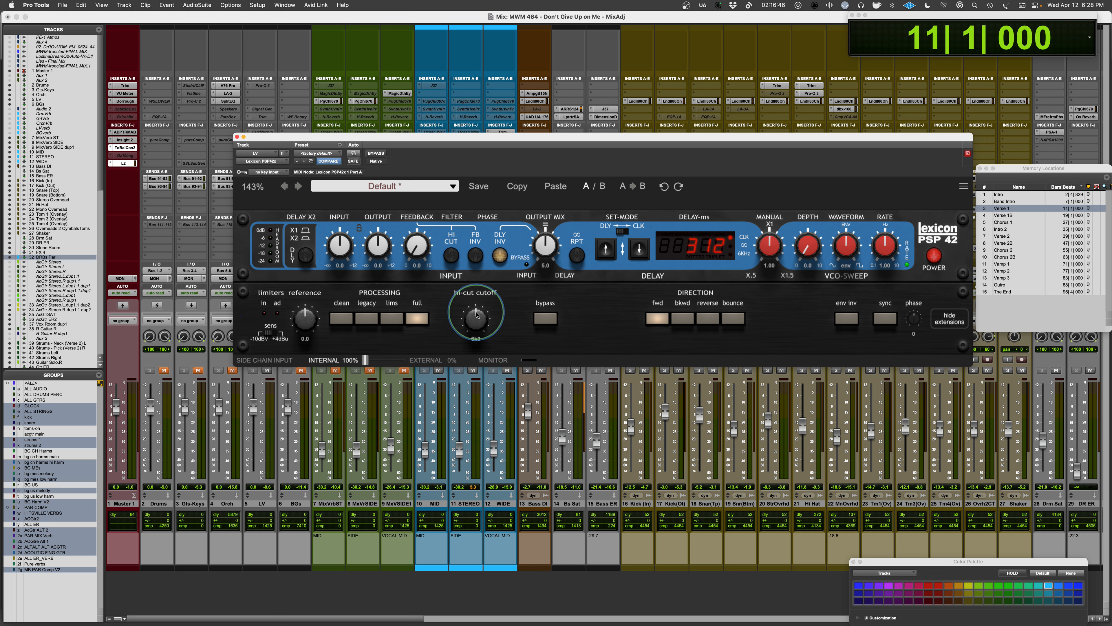
Step: Toggle the HI CUT filter on and off and try sweeping the hi-cut cutoff, returning it to 6k0
{"action": "left_click", "coordinate": [452, 254]}
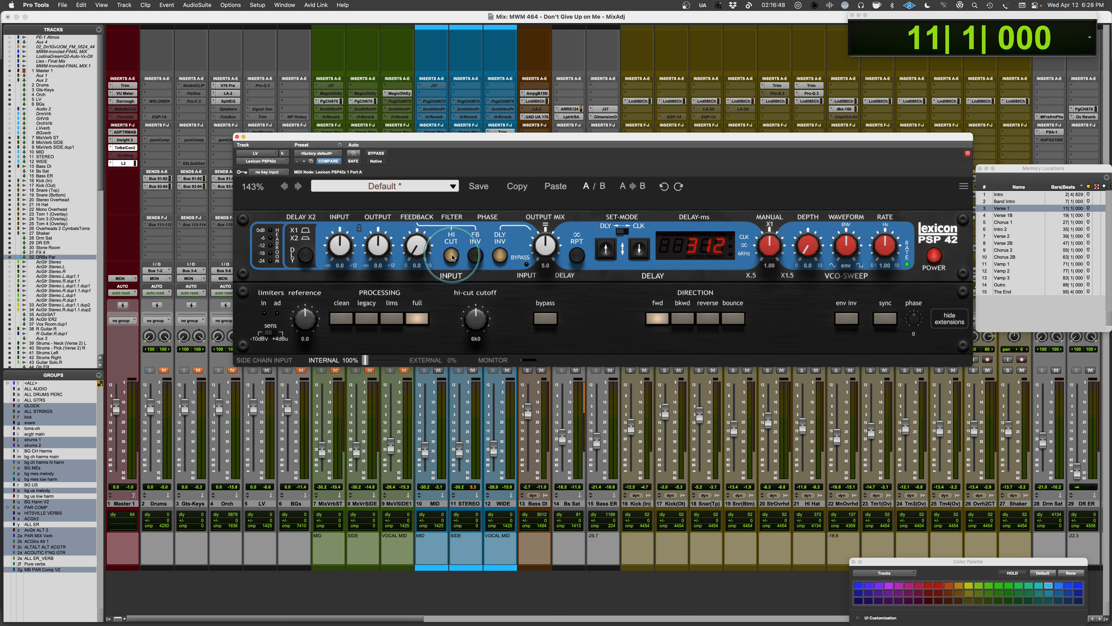
{"action": "left_click", "coordinate": [452, 255]}
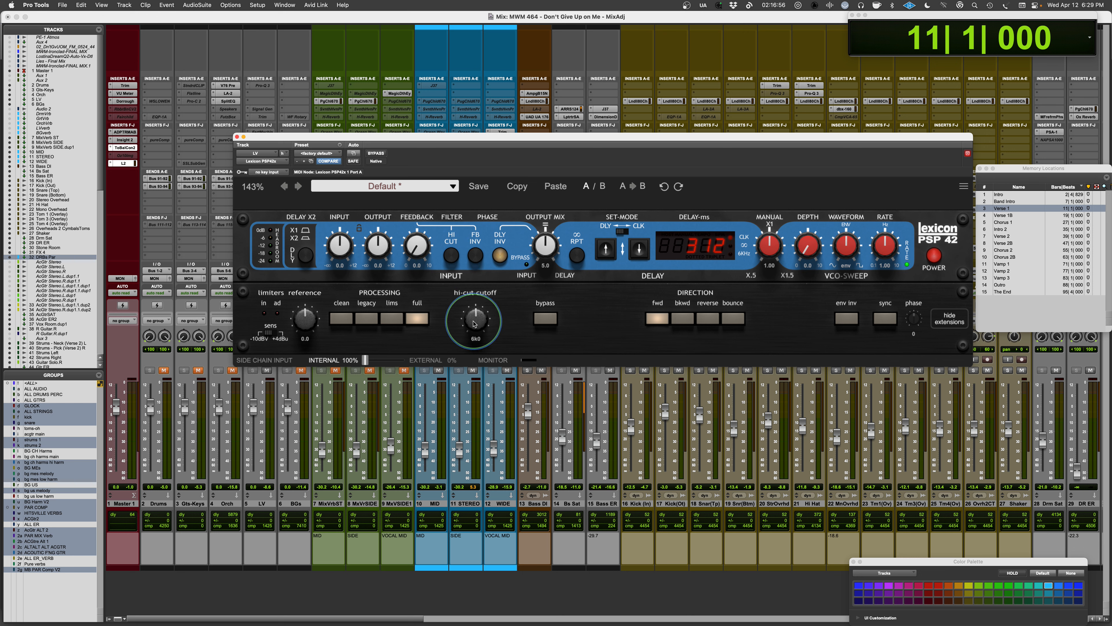
{"action": "left_click_drag", "start_coordinate": [474, 323], "coordinate": [476, 371]}
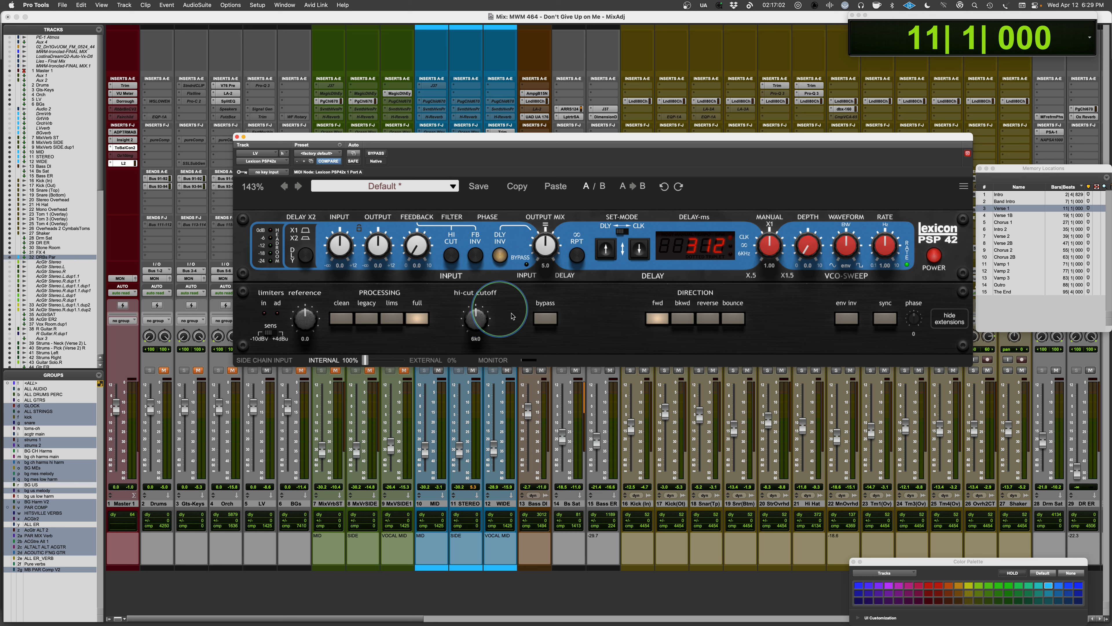
Step: Try turning the delay's Feedback amount and return it to 0.0
{"action": "left_click_drag", "start_coordinate": [418, 252], "coordinate": [406, 400]}
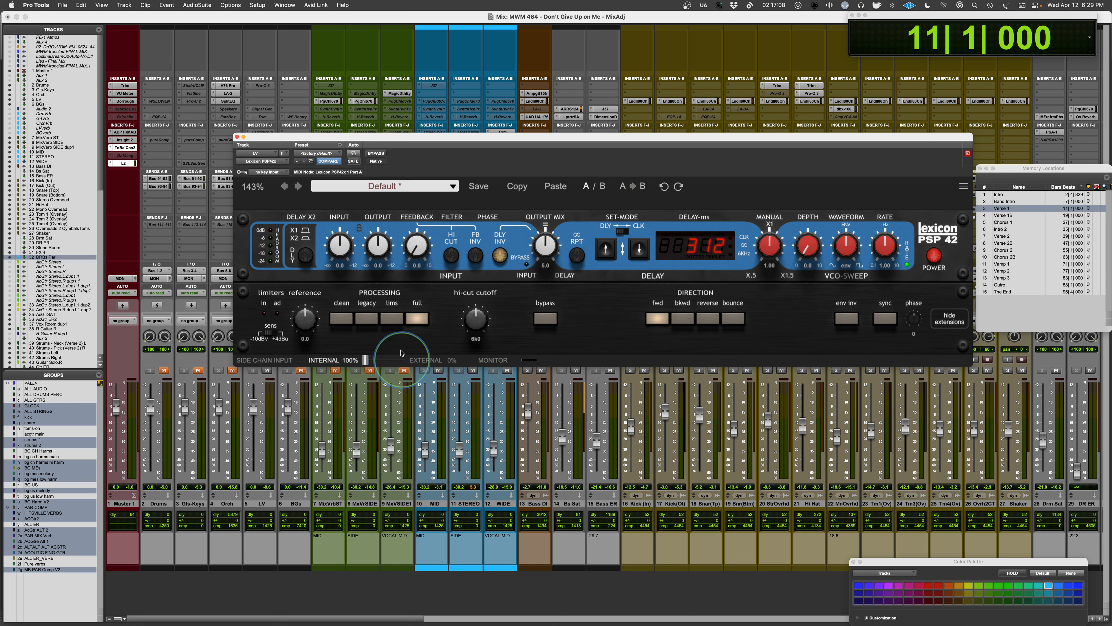
Step: Try the FB INV phase inversion, and switch off both the FB INV and DLY INV settings
{"action": "left_click", "coordinate": [477, 258]}
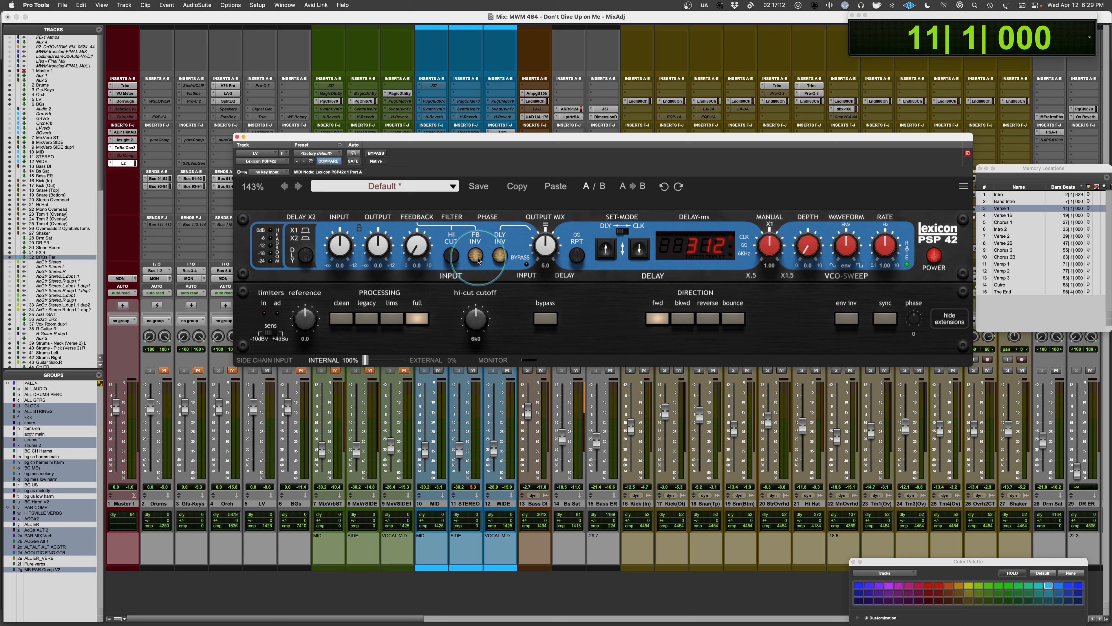
{"action": "left_click", "coordinate": [499, 259]}
{"action": "left_click", "coordinate": [475, 258]}
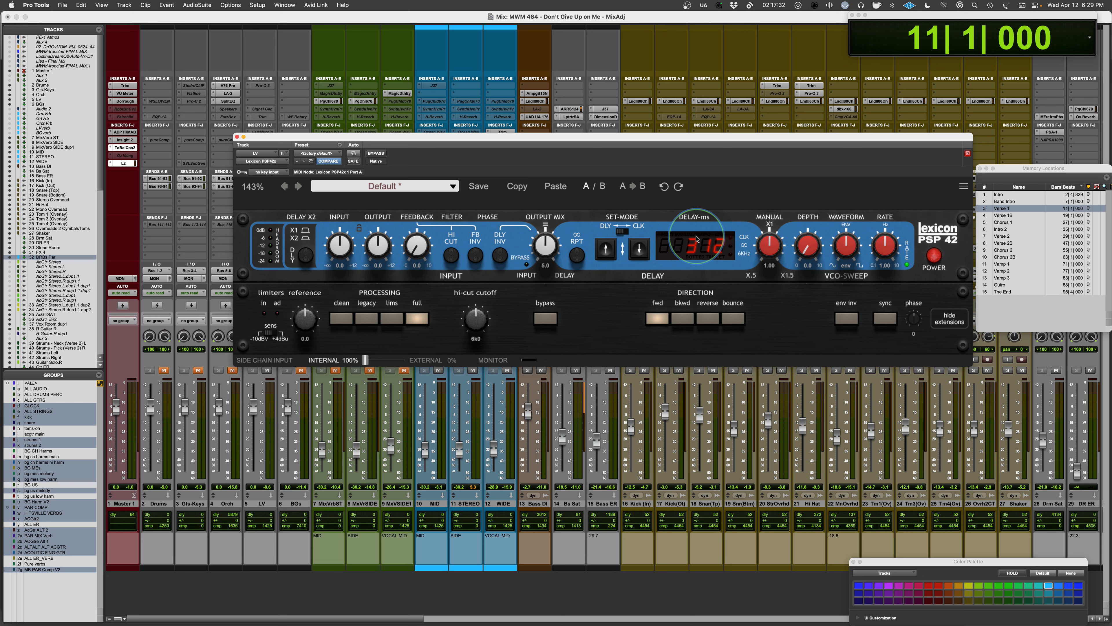
Step: Toggle the delay's SET-MODE to CLK and back to DLY, and try the bkwd and reverse directions
{"action": "left_click", "coordinate": [618, 233]}
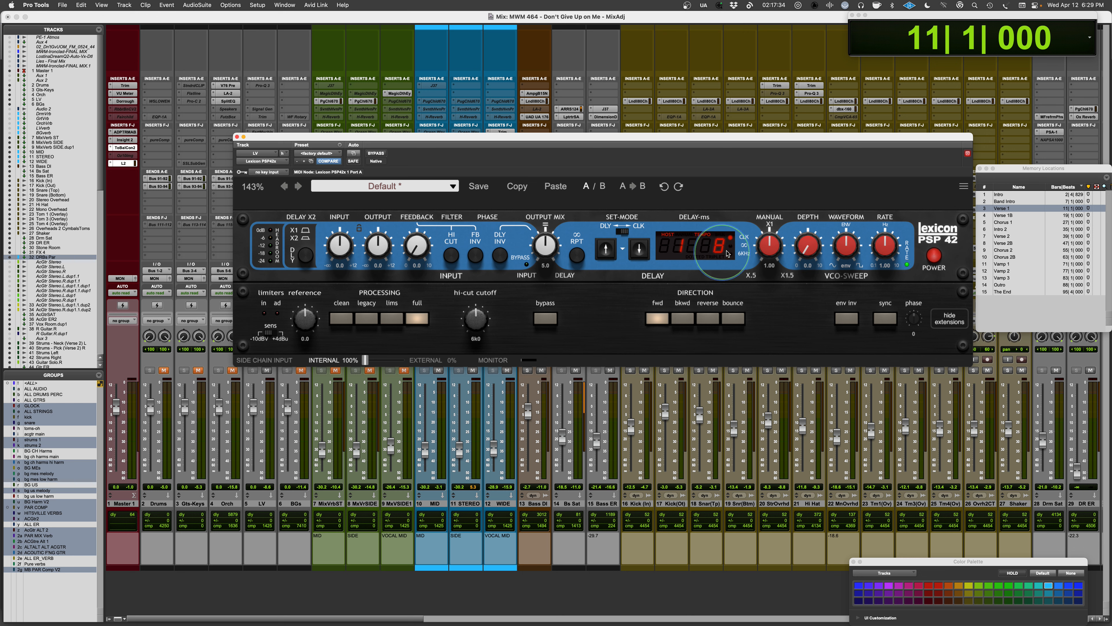
{"action": "left_click", "coordinate": [622, 233]}
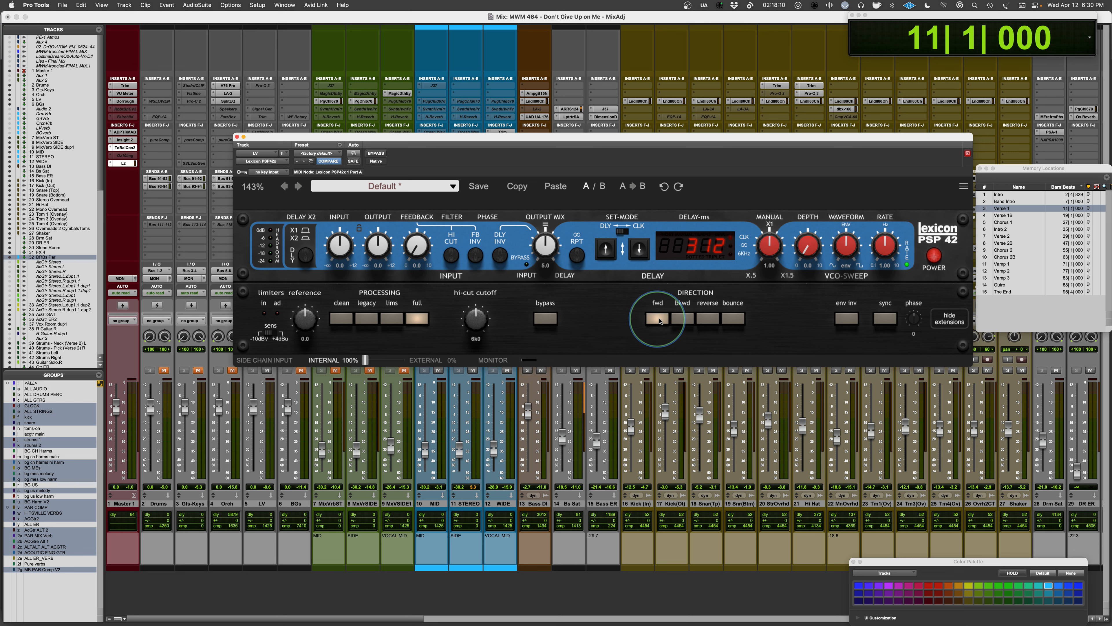
{"action": "left_click", "coordinate": [682, 319]}
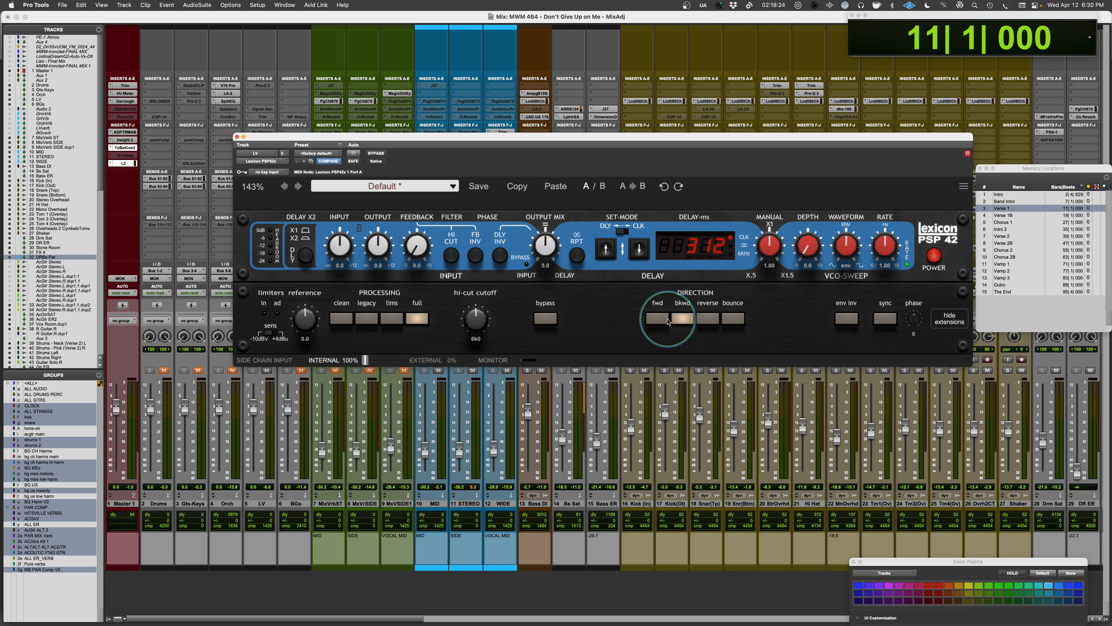
{"action": "left_click", "coordinate": [705, 323]}
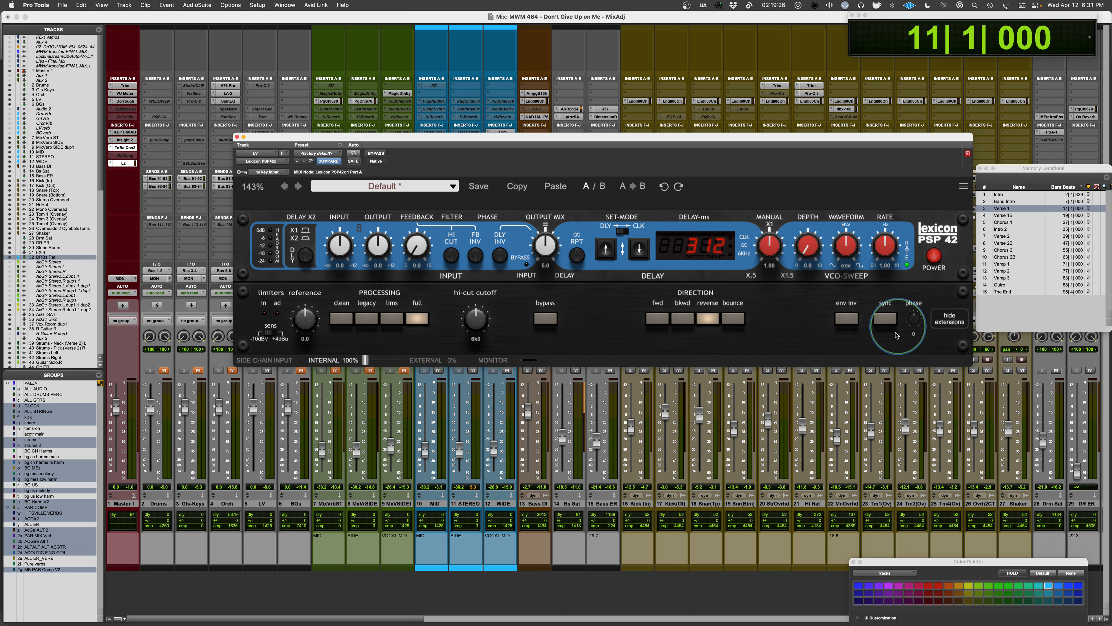
Step: Turn on sync for the VCO-sweep, try a rate of 1/8 Dotted, and turn sync off again
{"action": "left_click", "coordinate": [886, 319]}
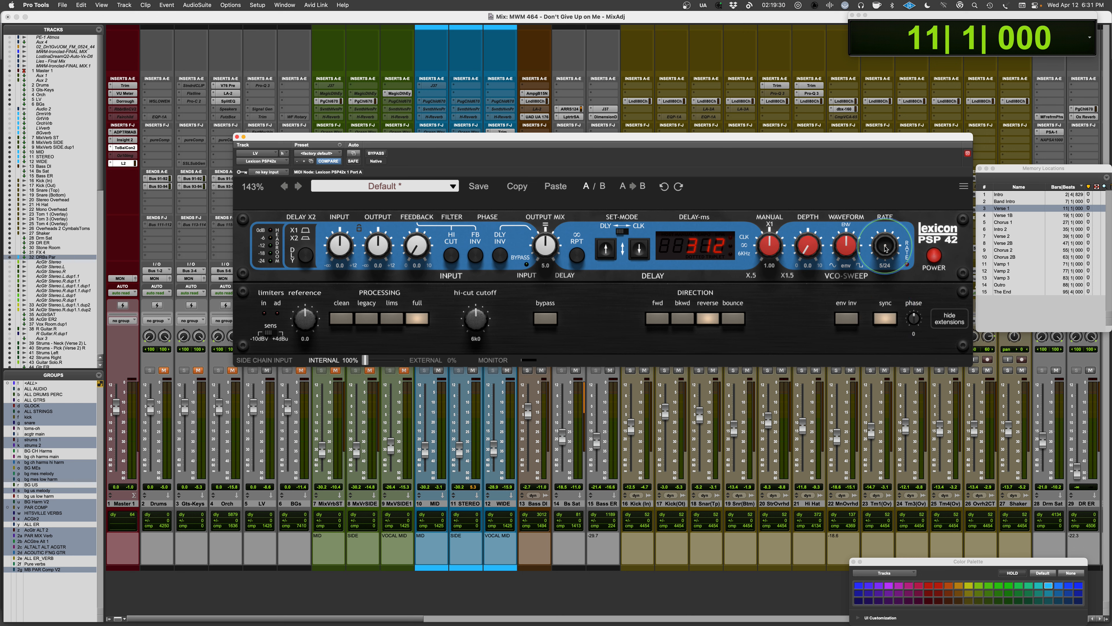
{"action": "left_click_drag", "start_coordinate": [885, 249], "coordinate": [889, 219]}
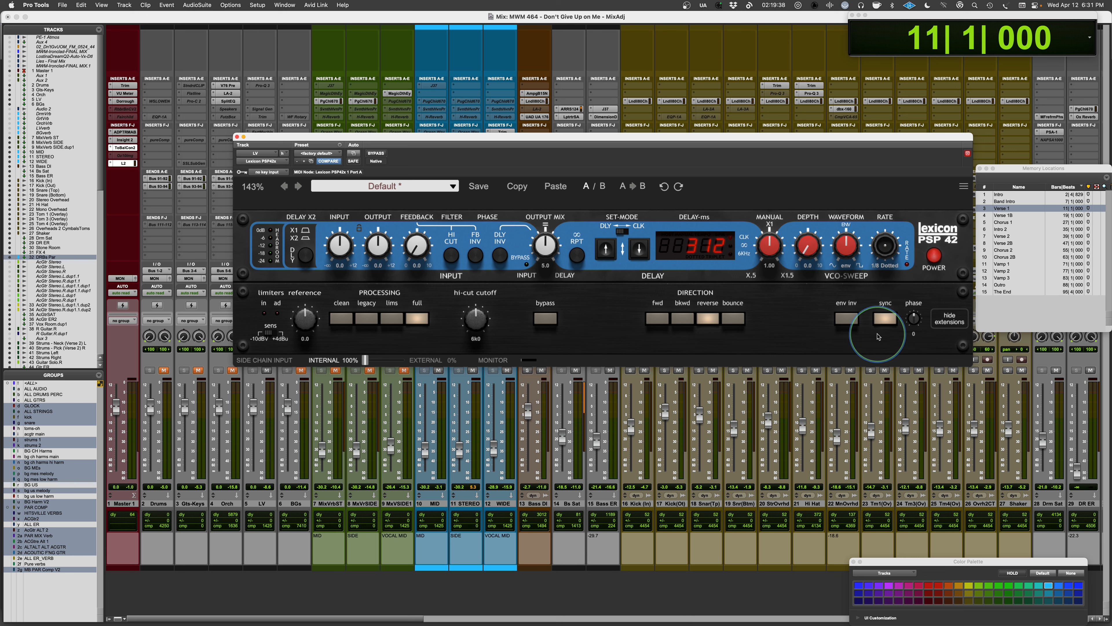
{"action": "left_click", "coordinate": [883, 318]}
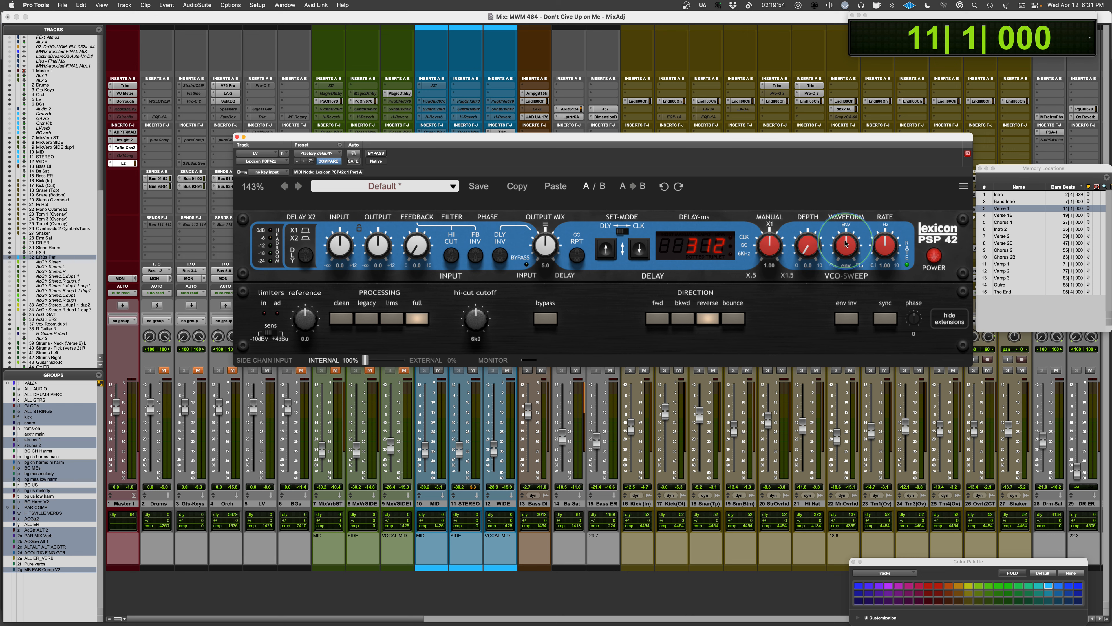
Step: Try the sqr waveform for the VCO-sweep and return the waveform to env
{"action": "left_click_drag", "start_coordinate": [846, 245], "coordinate": [860, 132]}
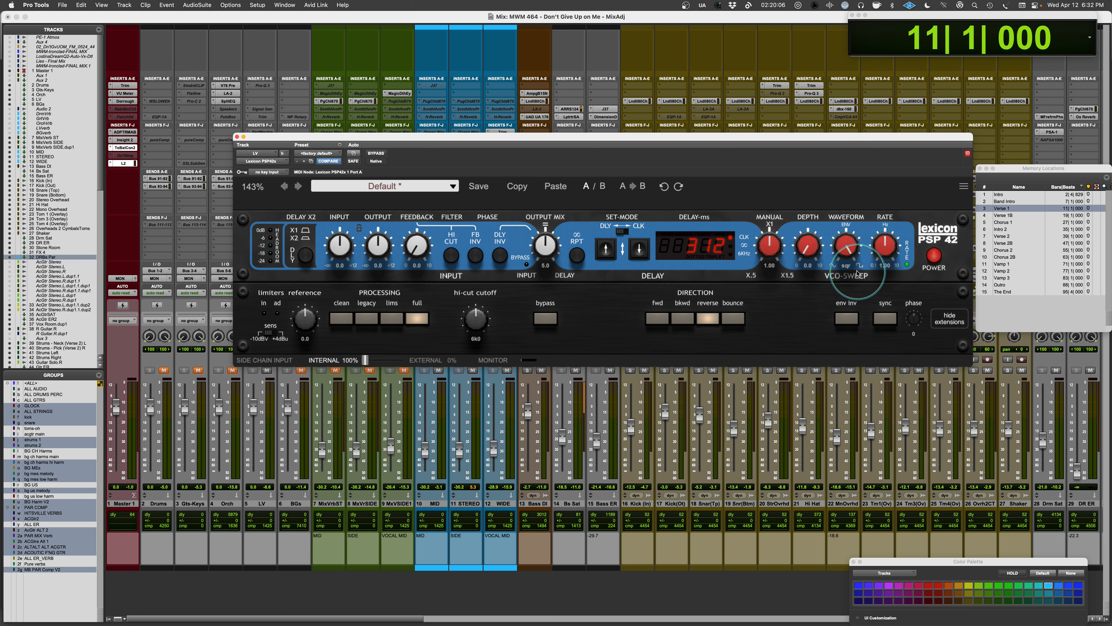
{"action": "left_click_drag", "start_coordinate": [859, 266], "coordinate": [841, 311]}
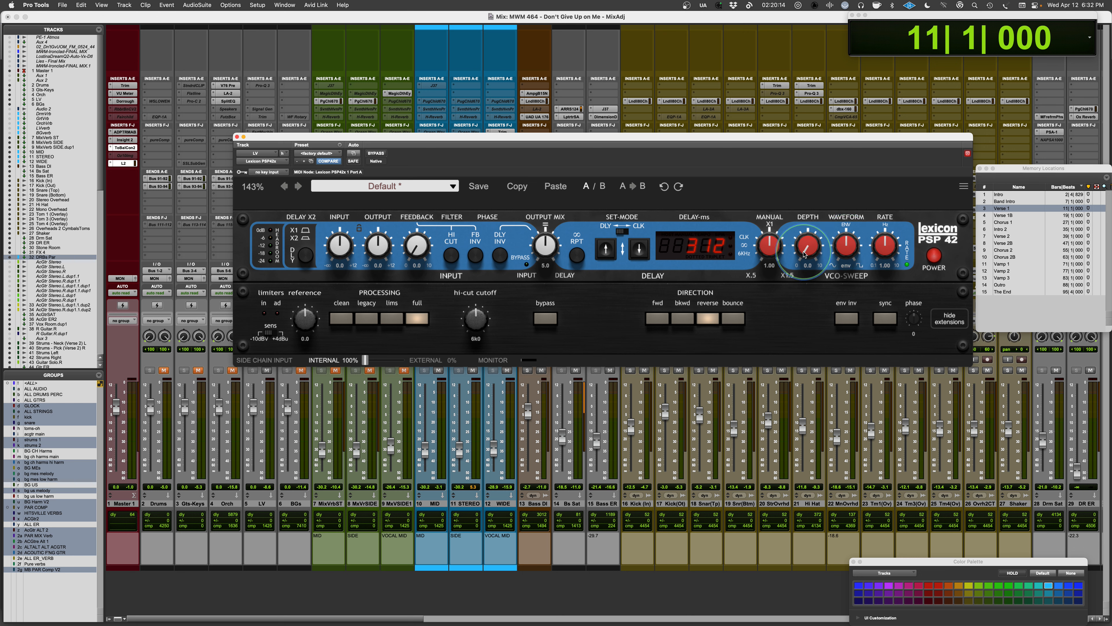
Step: Try different VCO-sweep depths and rates, returning the depth to 0.0 and leaving the rate at 0.23
{"action": "left_click_drag", "start_coordinate": [807, 248], "coordinate": [777, 368]}
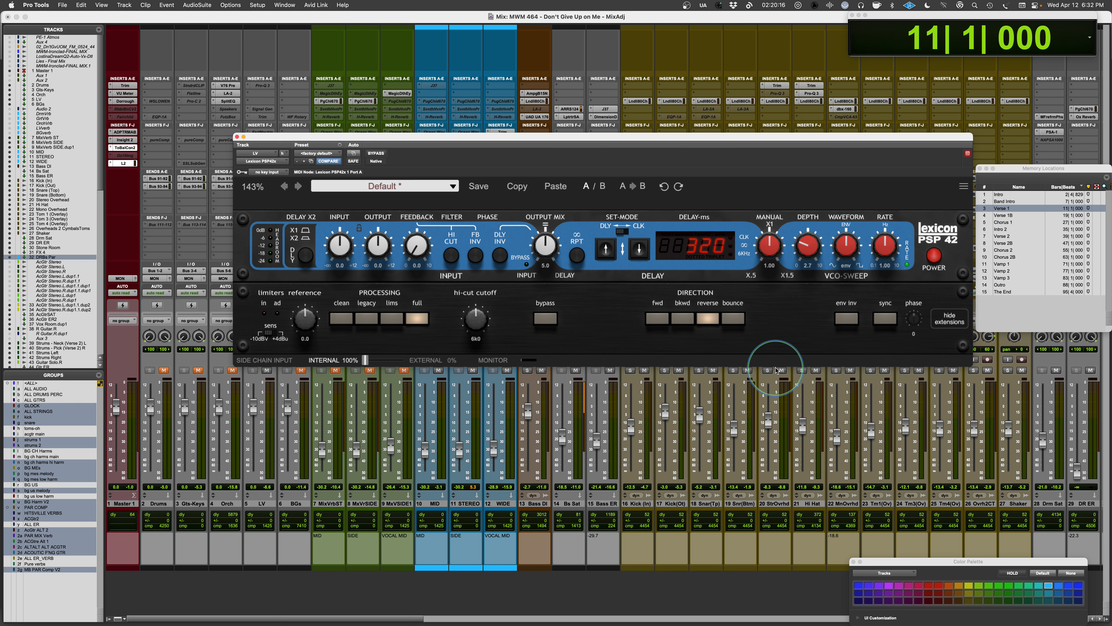
{"action": "left_click_drag", "start_coordinate": [811, 246], "coordinate": [808, 315]}
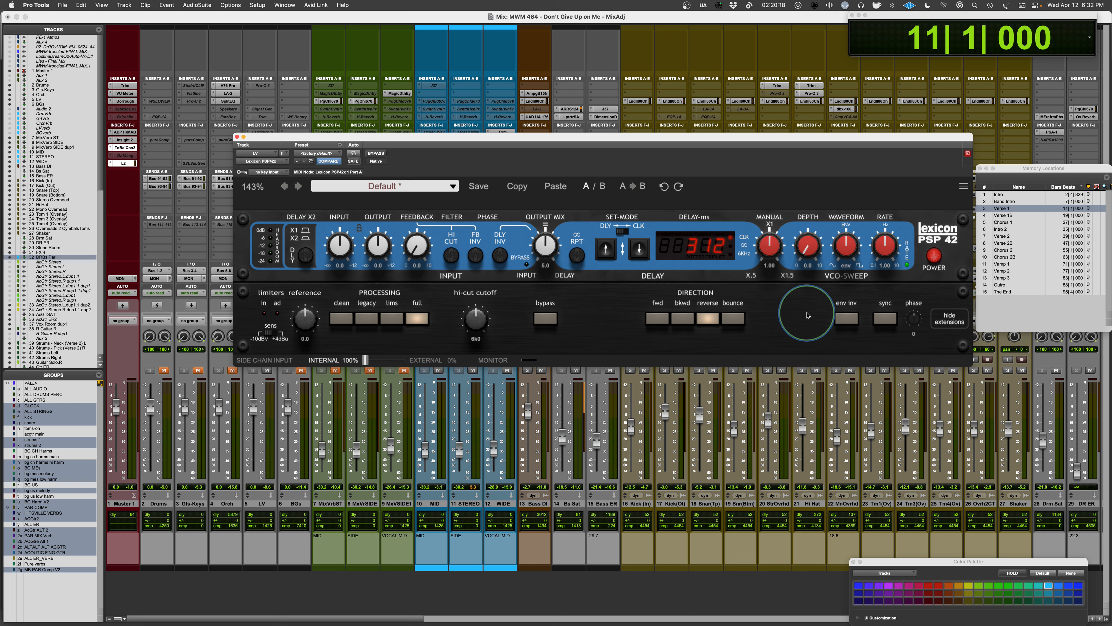
{"action": "left_click_drag", "start_coordinate": [808, 255], "coordinate": [802, 194]}
{"action": "left_click_drag", "start_coordinate": [884, 243], "coordinate": [889, 196]}
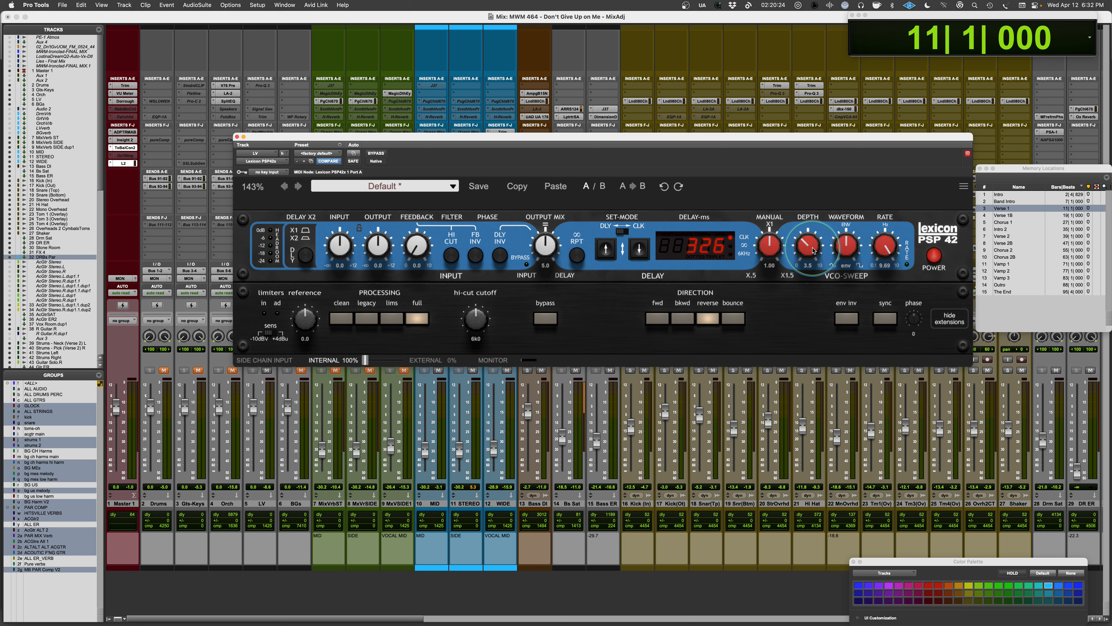
{"action": "left_click_drag", "start_coordinate": [813, 250], "coordinate": [882, 310]}
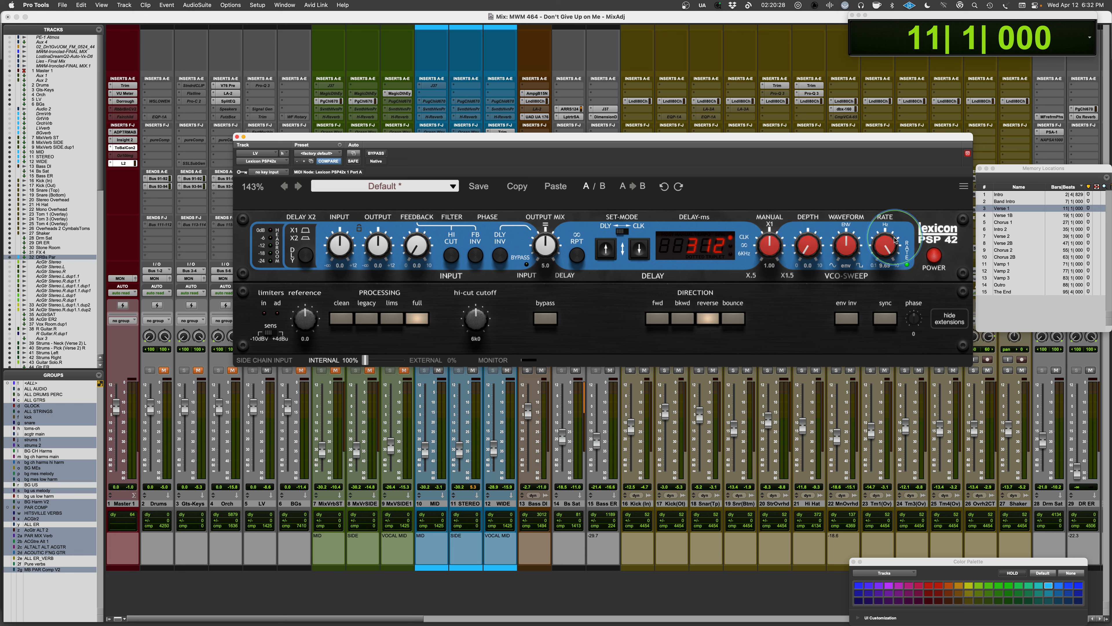
{"action": "left_click_drag", "start_coordinate": [885, 261], "coordinate": [858, 335]}
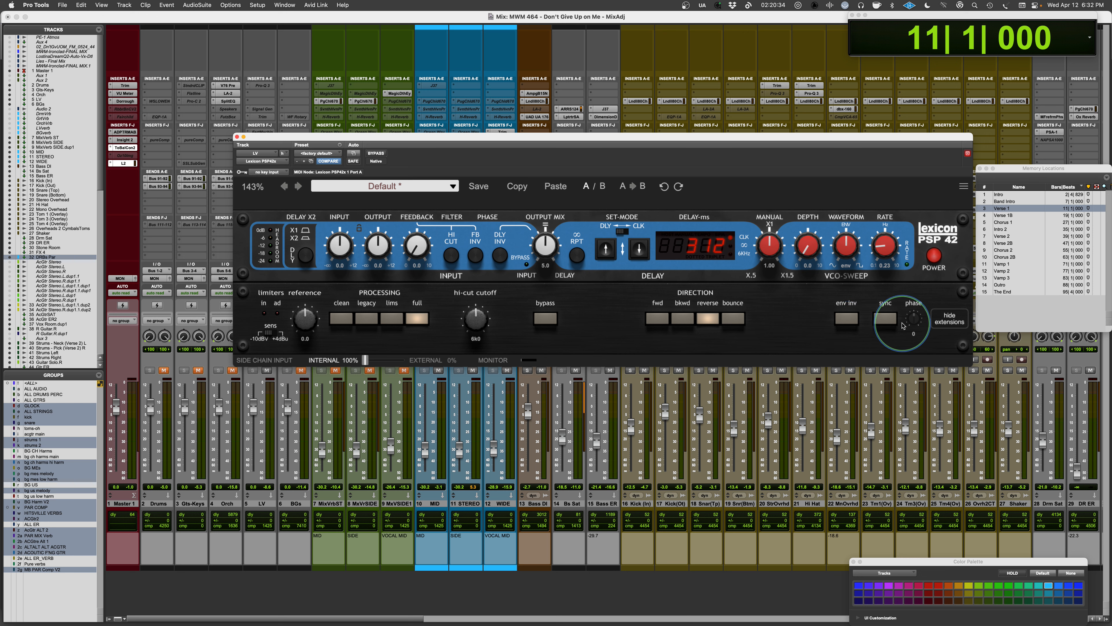
Step: Try the sweep phase control, and hide and reshow the extensions section of the delay
{"action": "mouse_move", "coordinate": [916, 321]}
{"action": "left_mouse_down"}
{"action": "mouse_move", "coordinate": [919, 300]}
{"action": "mouse_move", "coordinate": [916, 321]}
{"action": "left_mouse_up"}
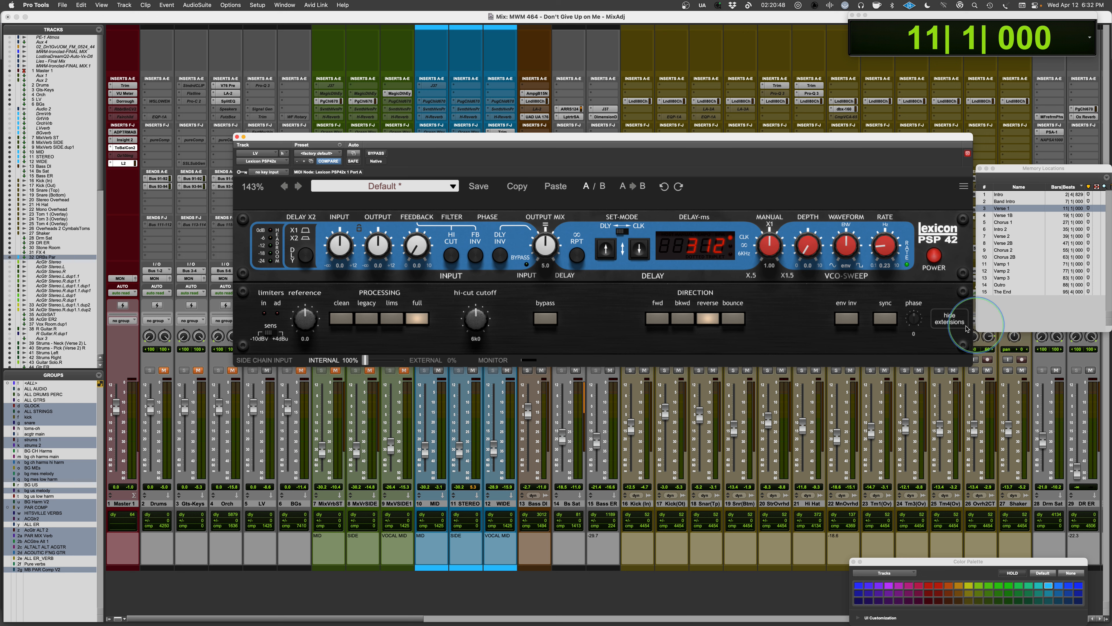
{"action": "left_click", "coordinate": [948, 319]}
{"action": "left_click", "coordinate": [948, 321]}
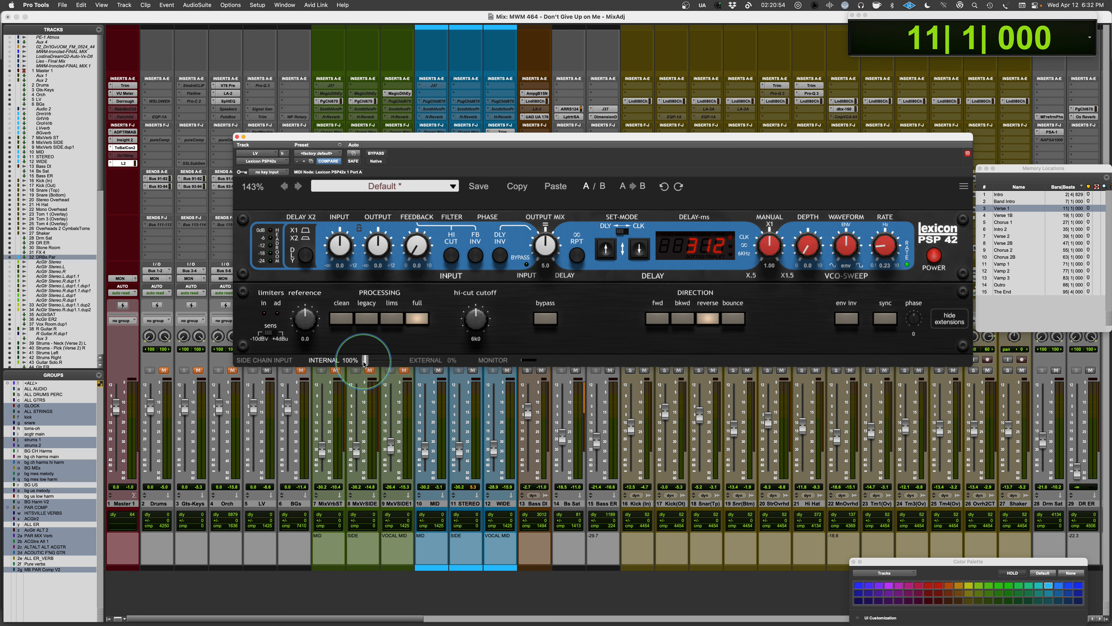
Step: Try the internal side-chain level, keeping it at 100%, and toggle side-chain monitoring on and off
{"action": "mouse_move", "coordinate": [365, 360]}
{"action": "left_mouse_down"}
{"action": "mouse_move", "coordinate": [405, 362]}
{"action": "mouse_move", "coordinate": [354, 362]}
{"action": "left_mouse_up"}
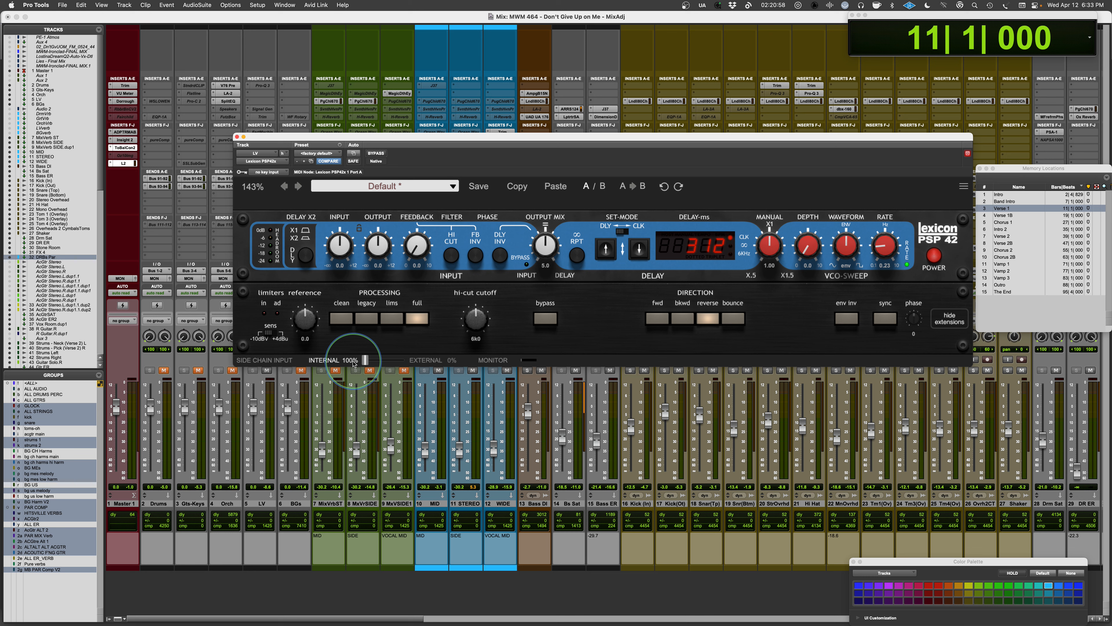
{"action": "left_click", "coordinate": [497, 362]}
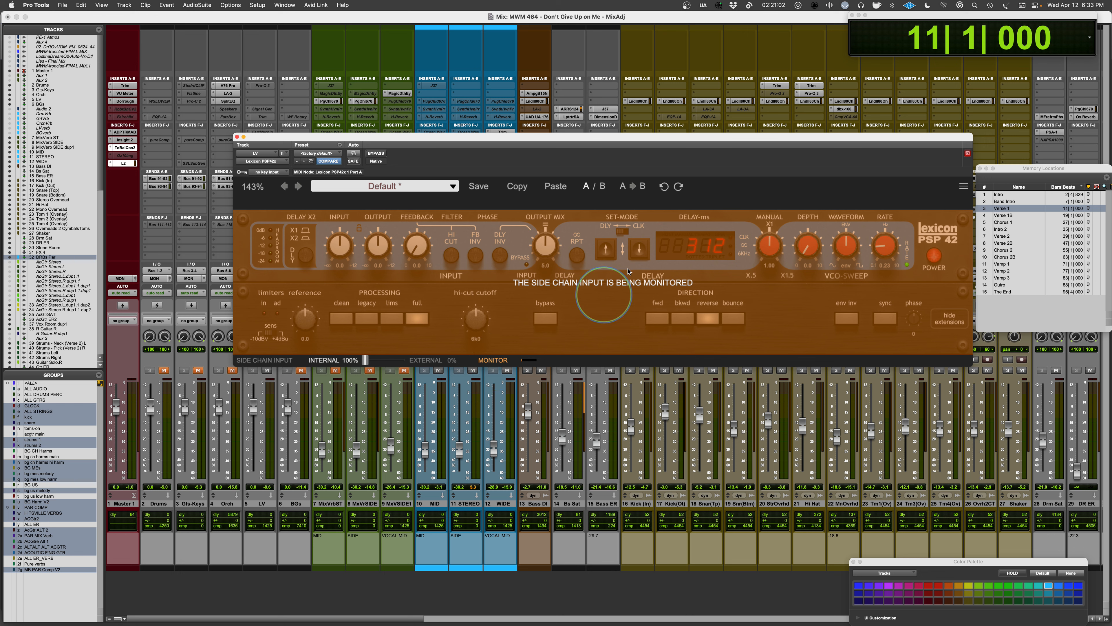
{"action": "left_click", "coordinate": [489, 360]}
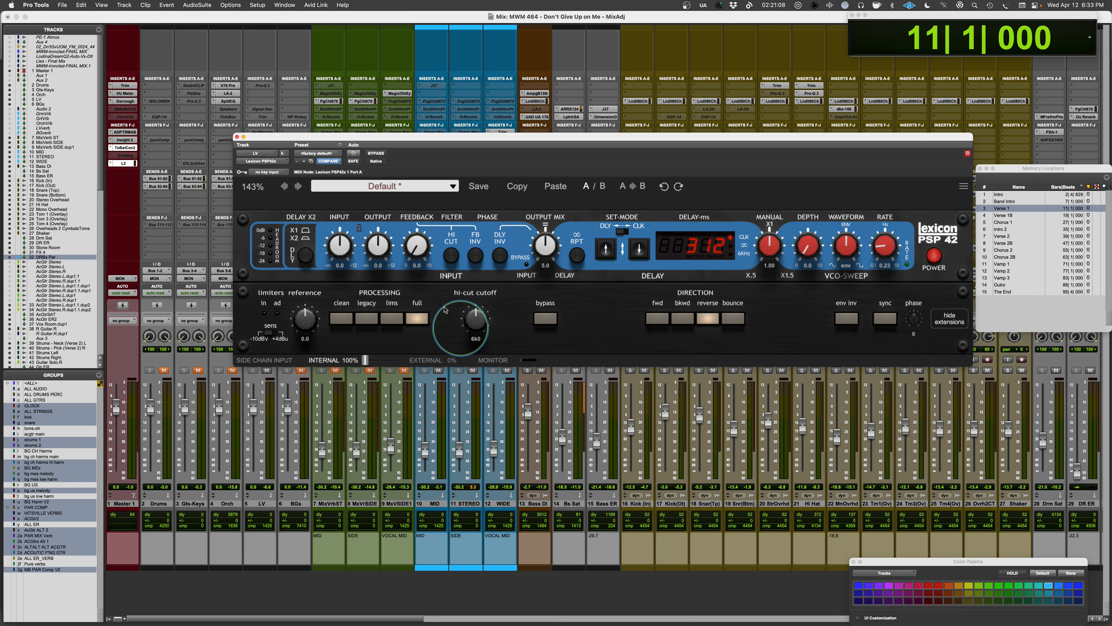
Step: Examine the delay's factory preset list, close it, and move the plug-in window slightly
{"action": "left_click", "coordinate": [454, 187]}
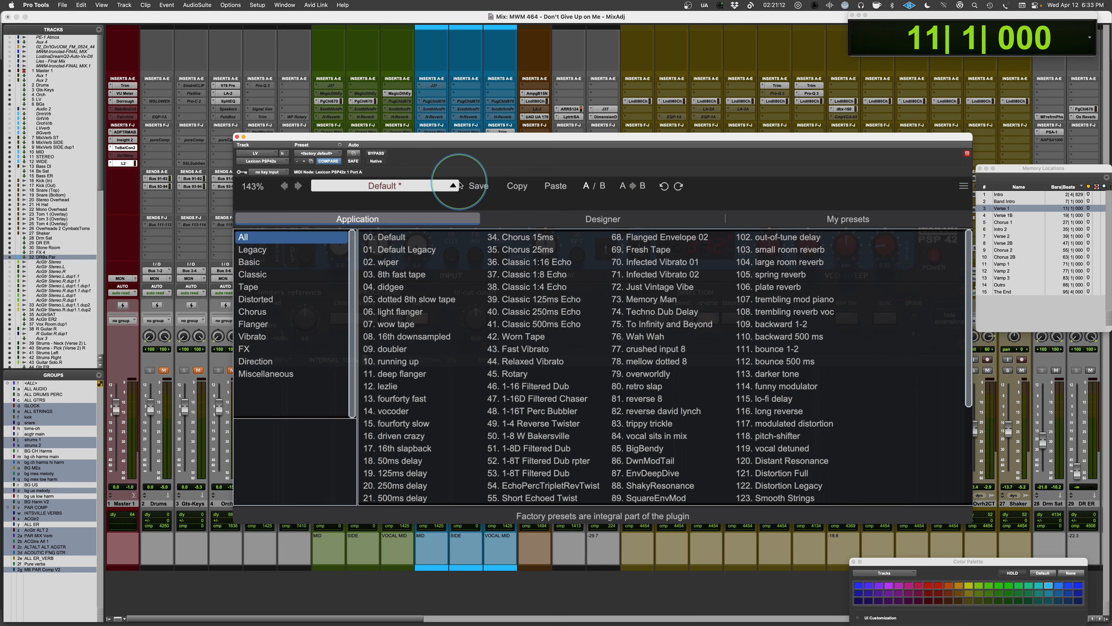
{"action": "left_click", "coordinate": [454, 187]}
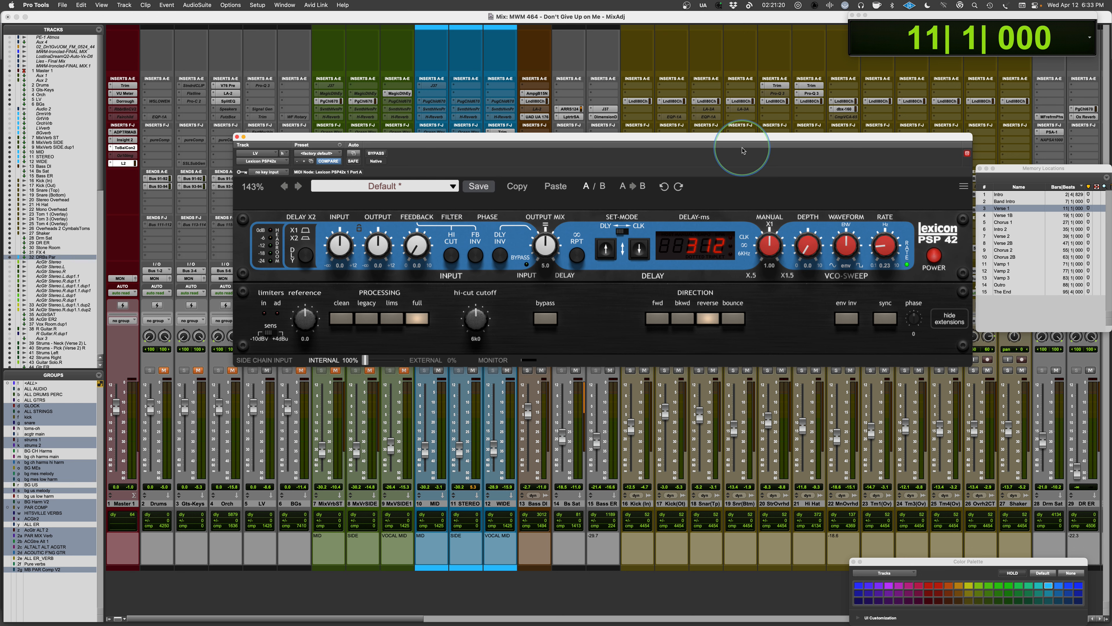
{"action": "left_click_drag", "start_coordinate": [713, 138], "coordinate": [740, 130]}
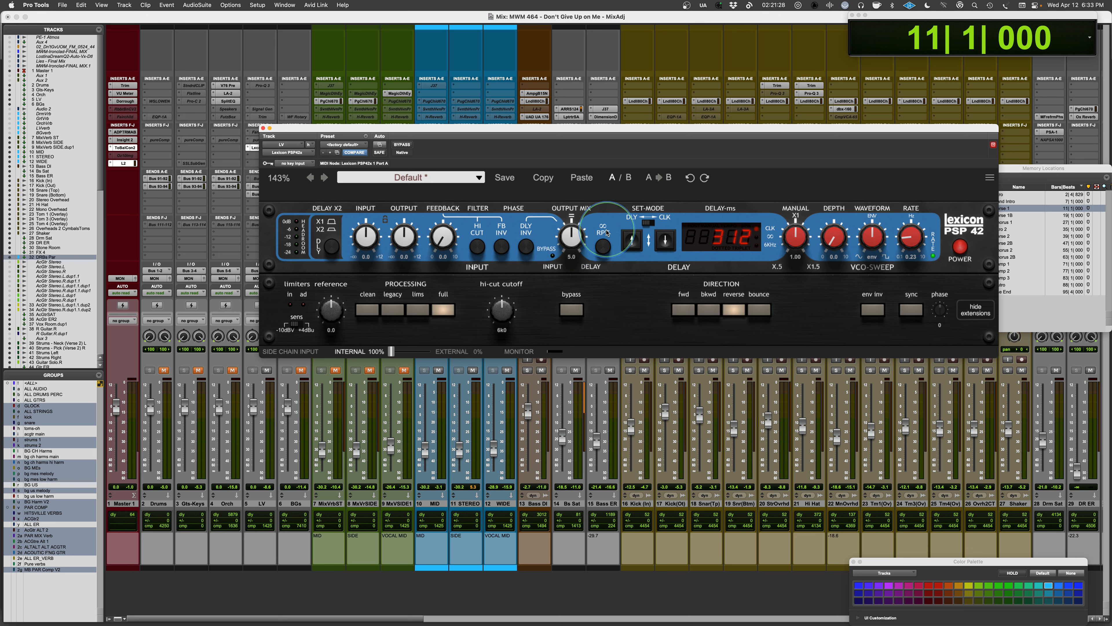
Step: Set the output mix to 10.0 for delay signal only, and set the sweep rate to 0.10 during playback
{"action": "left_click_drag", "start_coordinate": [572, 243], "coordinate": [599, 11]}
{"action": "key", "text": "space"}
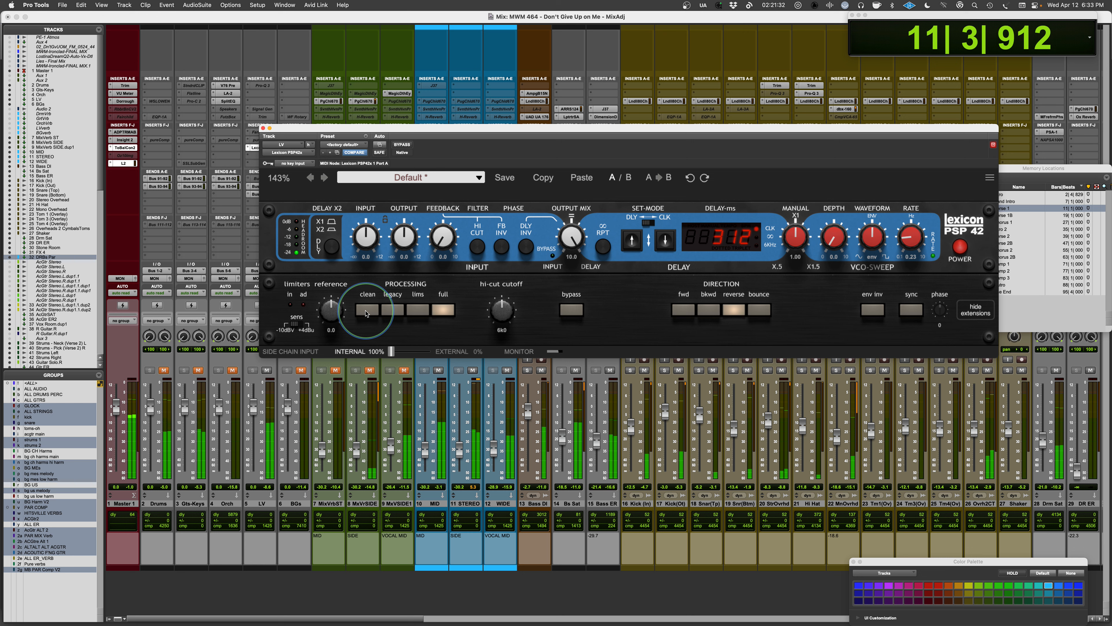
{"action": "left_click_drag", "start_coordinate": [914, 234], "coordinate": [892, 338]}
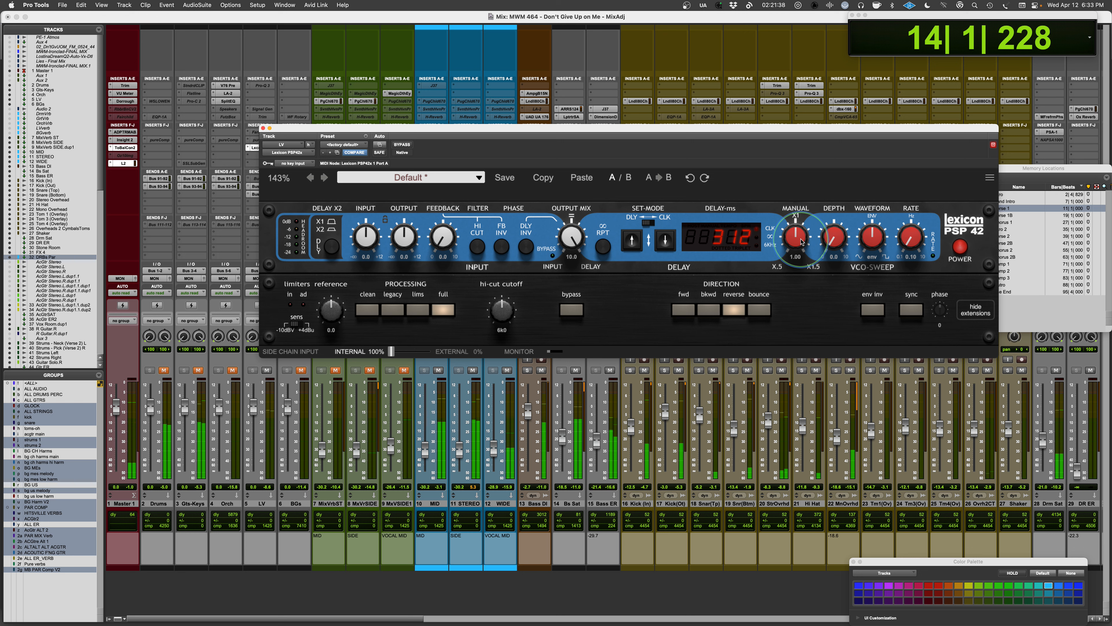
Step: Compare the fwd and bkwd delay directions during playback, ending on bkwd, and stop playback
{"action": "left_click", "coordinate": [683, 309]}
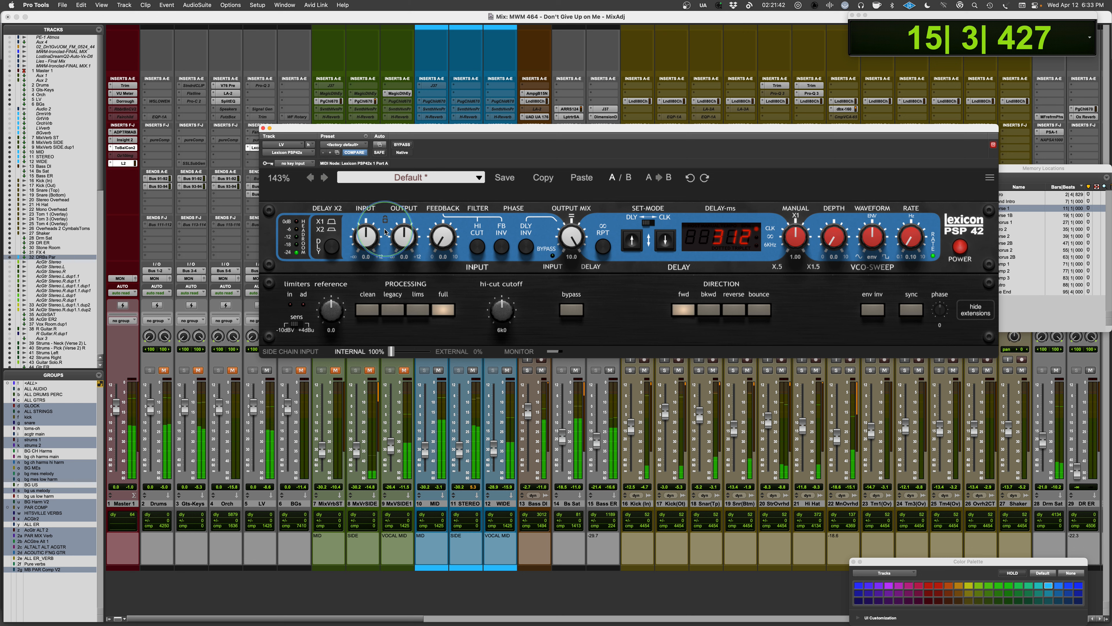
{"action": "left_click", "coordinate": [712, 310]}
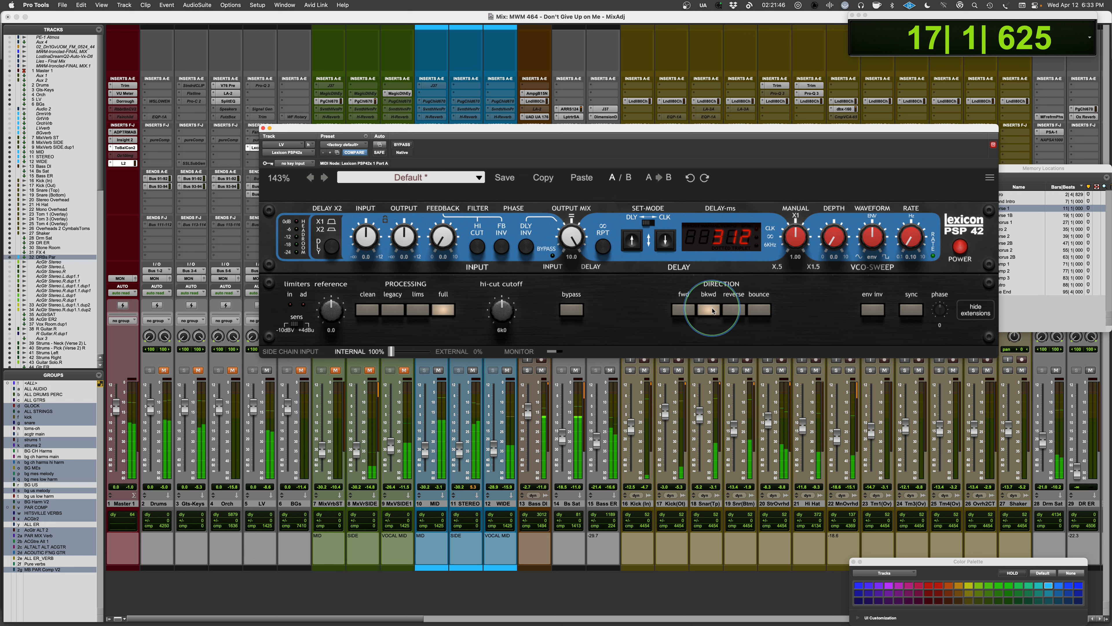
{"action": "left_click", "coordinate": [684, 309]}
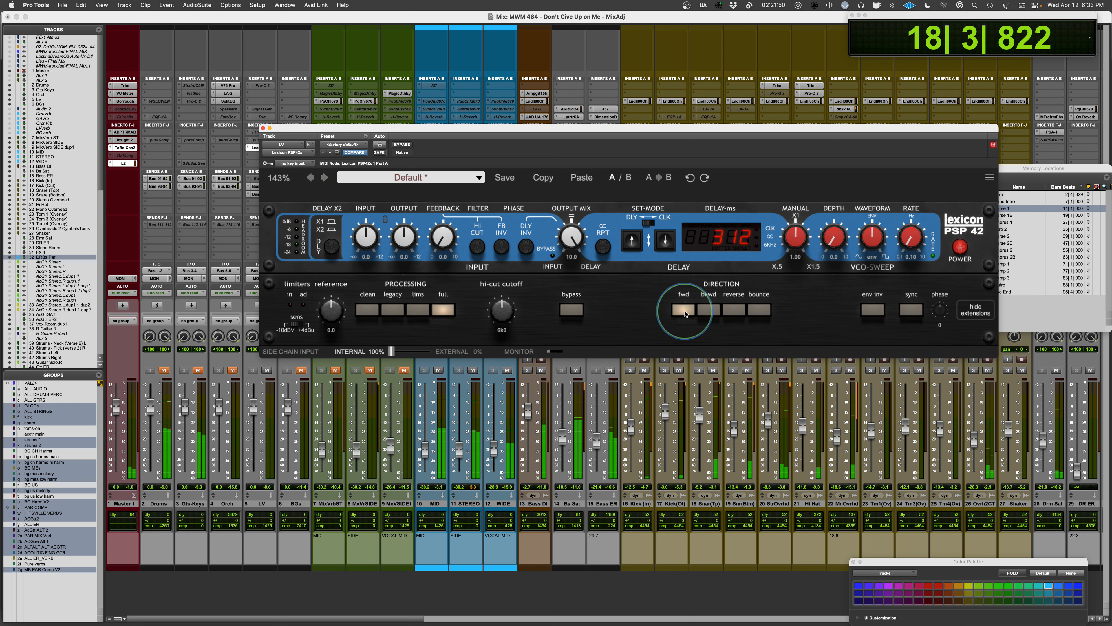
{"action": "left_click", "coordinate": [709, 309]}
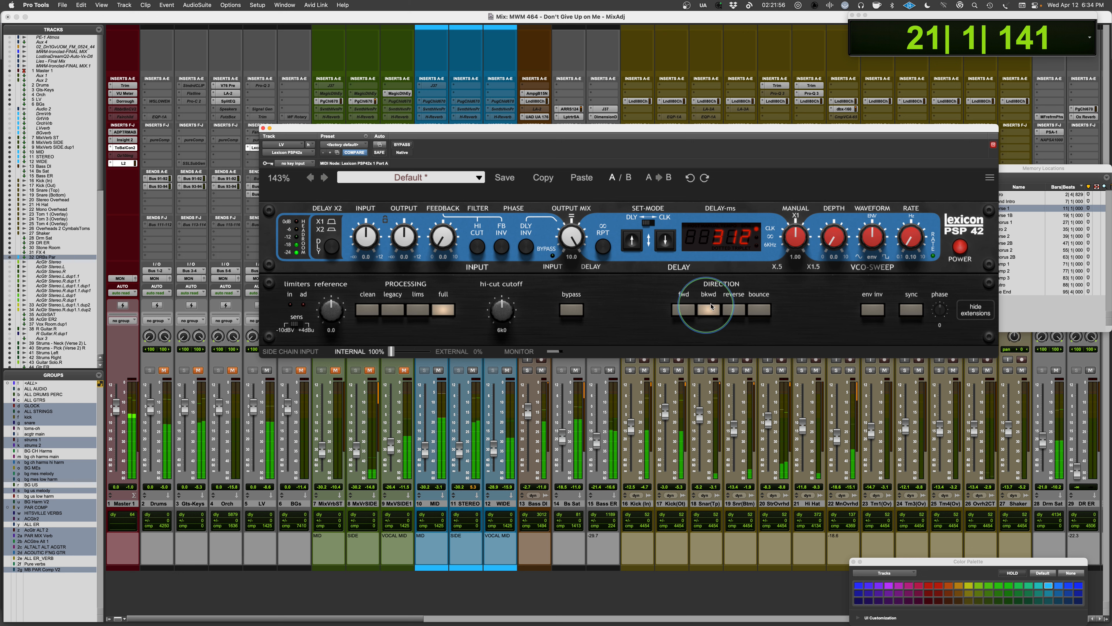
{"action": "key", "text": "space"}
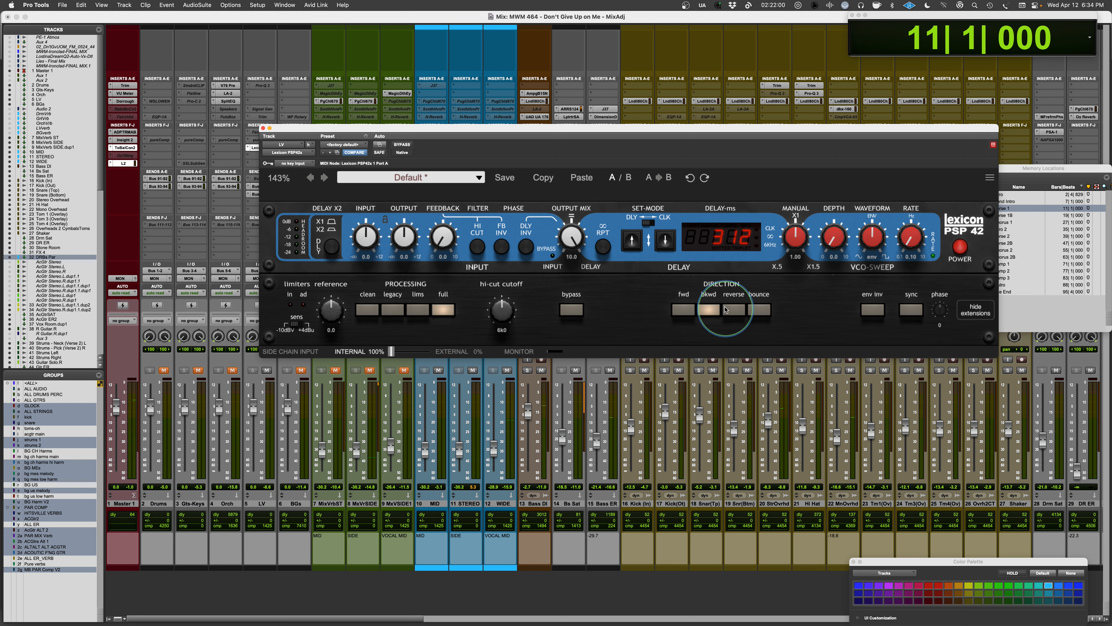
Step: Play the song with the reverse direction while raising the delay time to about 554 ms, and switch the direction to bounce
{"action": "left_click", "coordinate": [736, 312]}
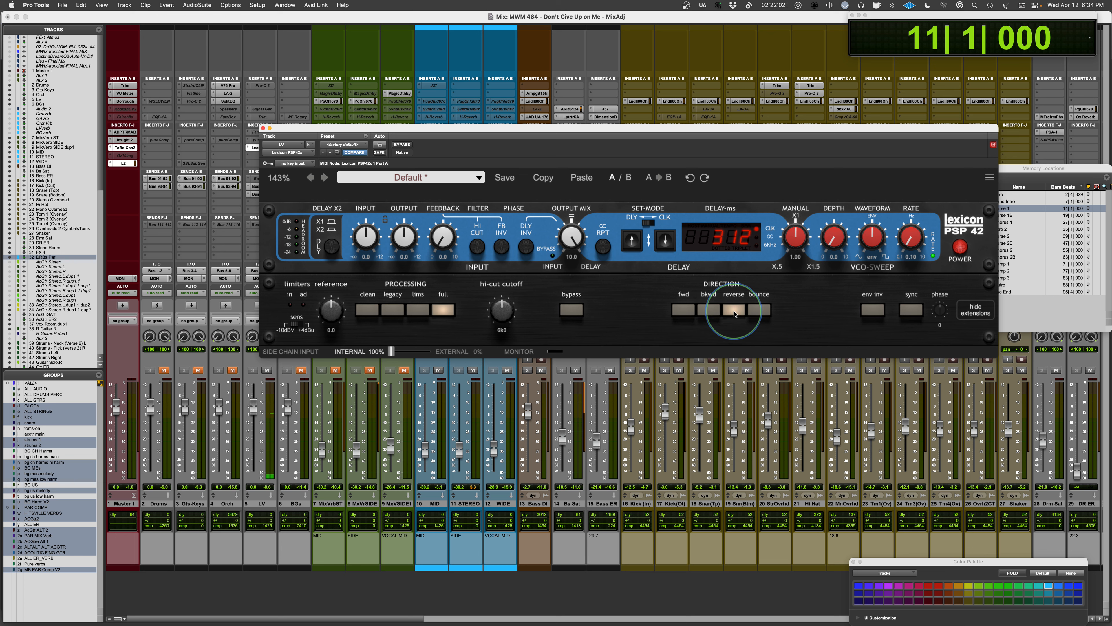
{"action": "key", "text": "space"}
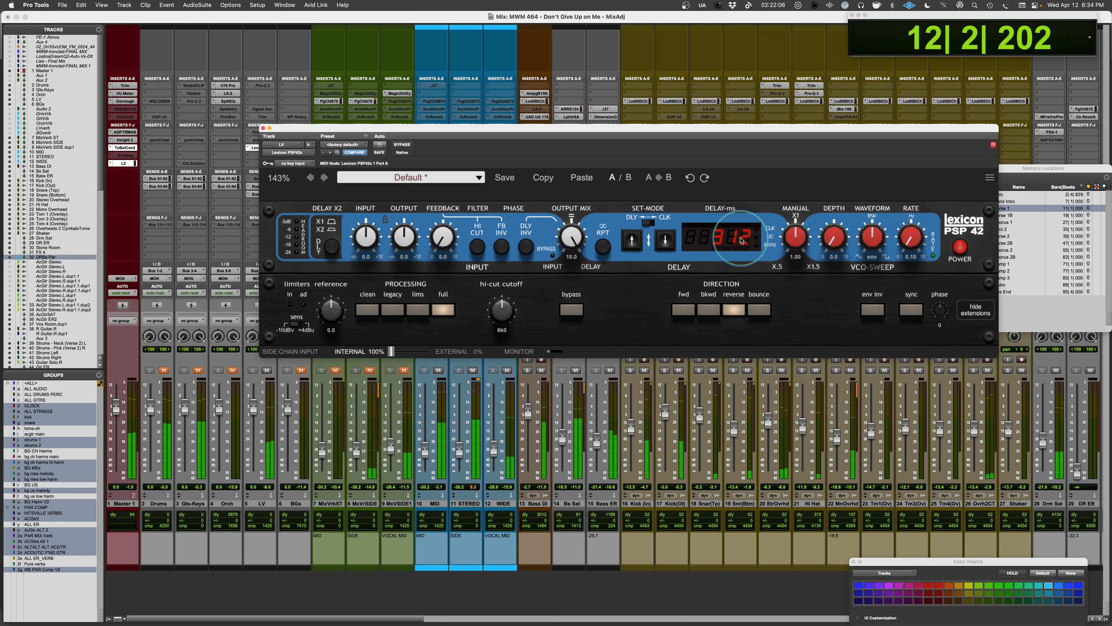
{"action": "left_click_drag", "start_coordinate": [743, 206], "coordinate": [741, 210]}
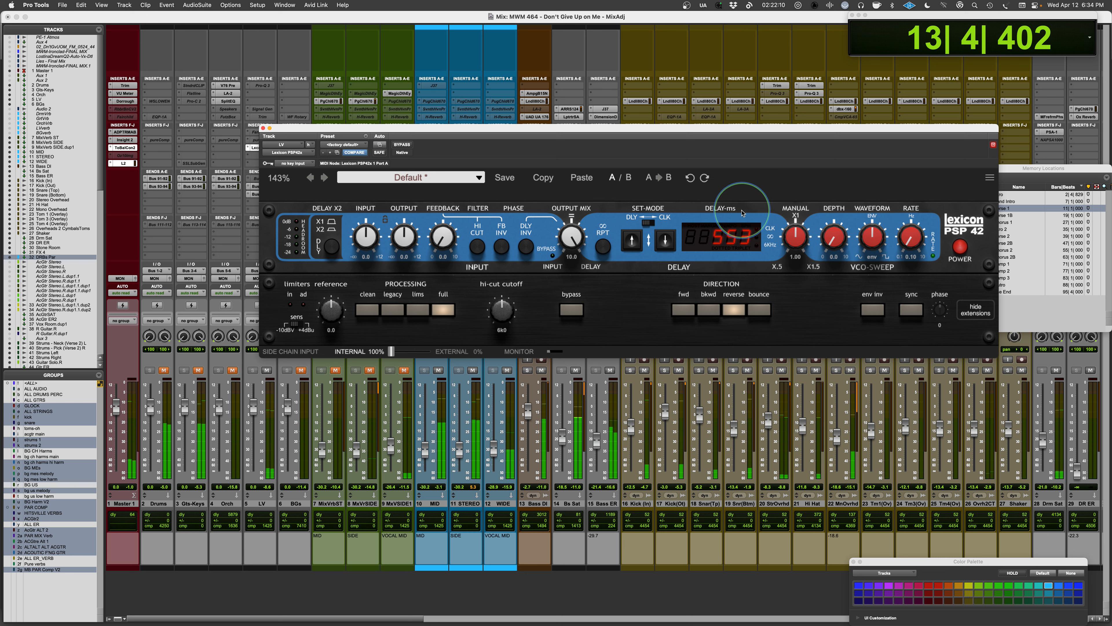
{"action": "left_click", "coordinate": [759, 310]}
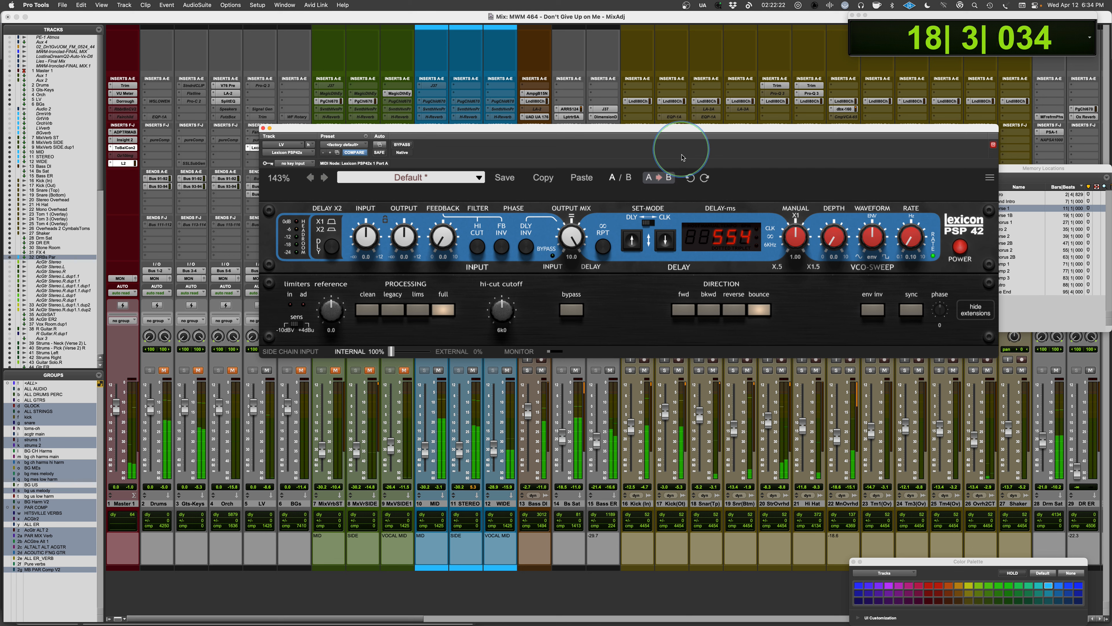
Step: Switch the delay to clock mode, audition the bkwd direction, and set the direction to fwd with playback stopped
{"action": "left_click", "coordinate": [650, 222]}
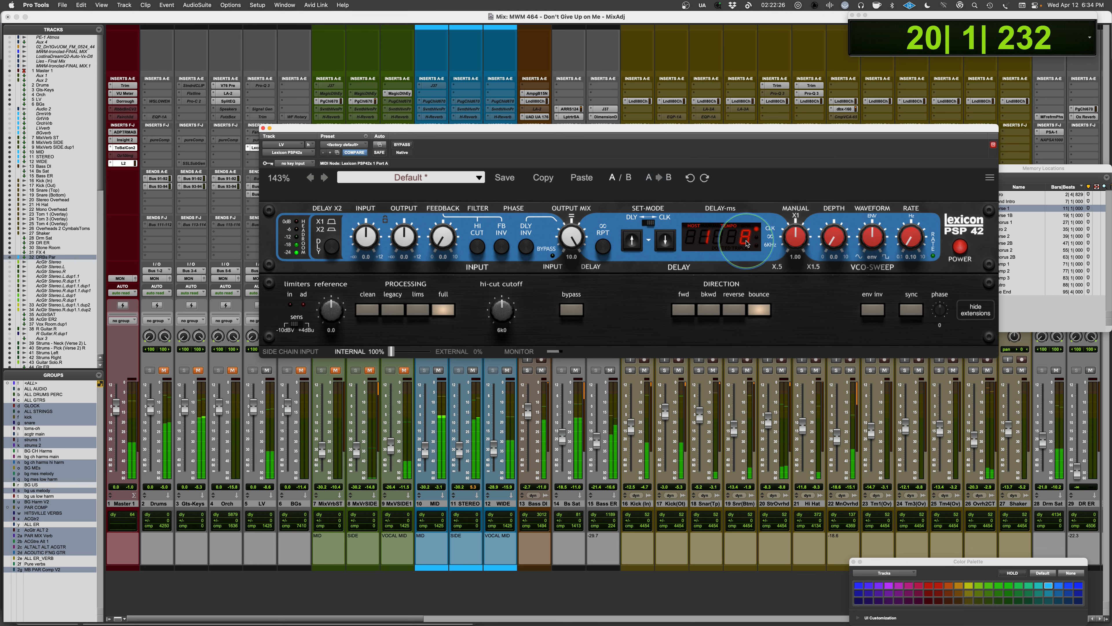
{"action": "left_click", "coordinate": [709, 313]}
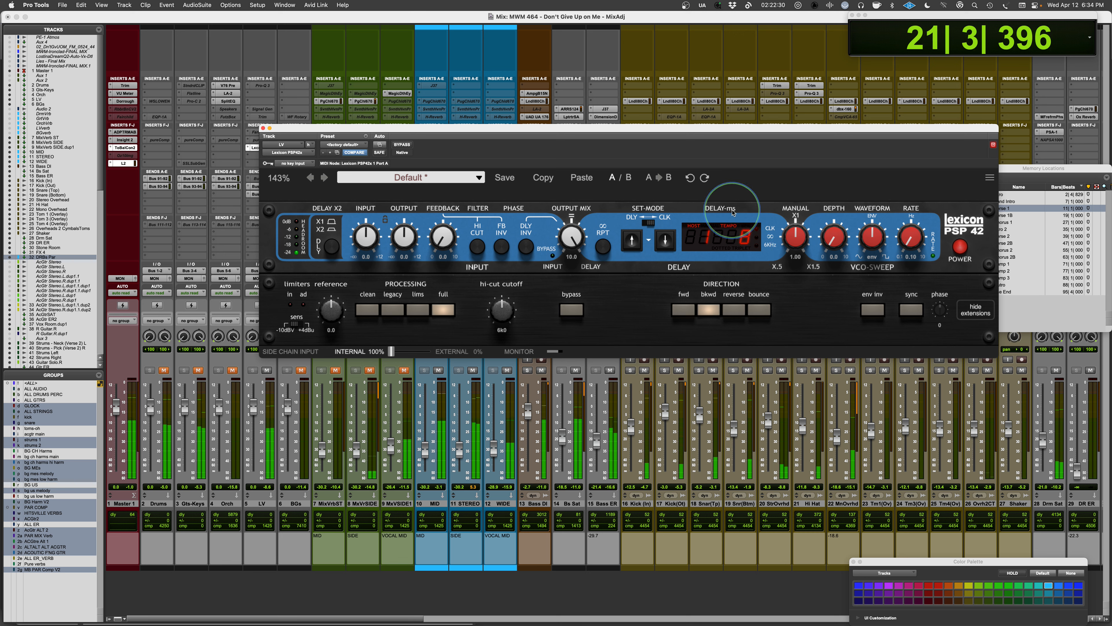
{"action": "key", "text": "space"}
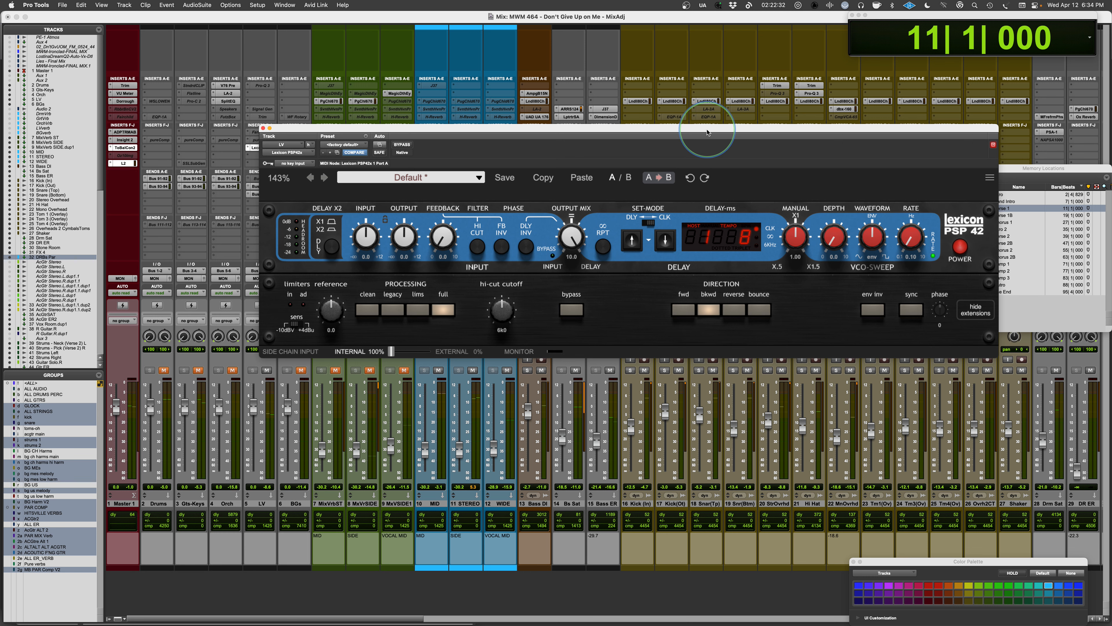
{"action": "left_click_drag", "start_coordinate": [709, 130], "coordinate": [707, 127]}
{"action": "left_click", "coordinate": [682, 307]}
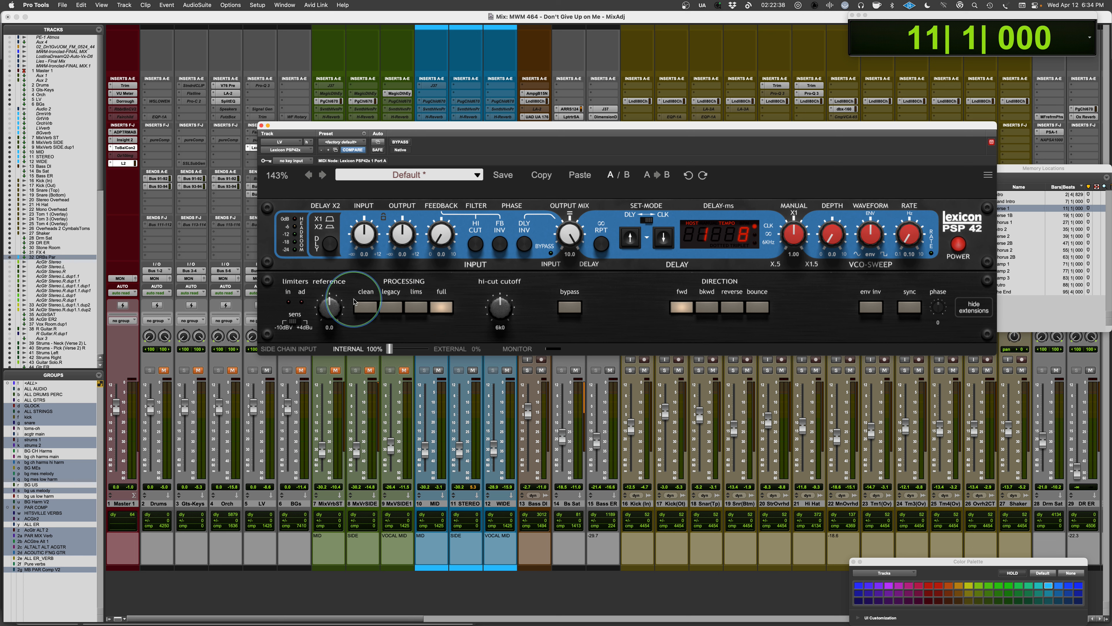
Step: Compare the lims, legacy, clean and full processing modes during playback, ending on full, and stop playback
{"action": "key", "text": "space"}
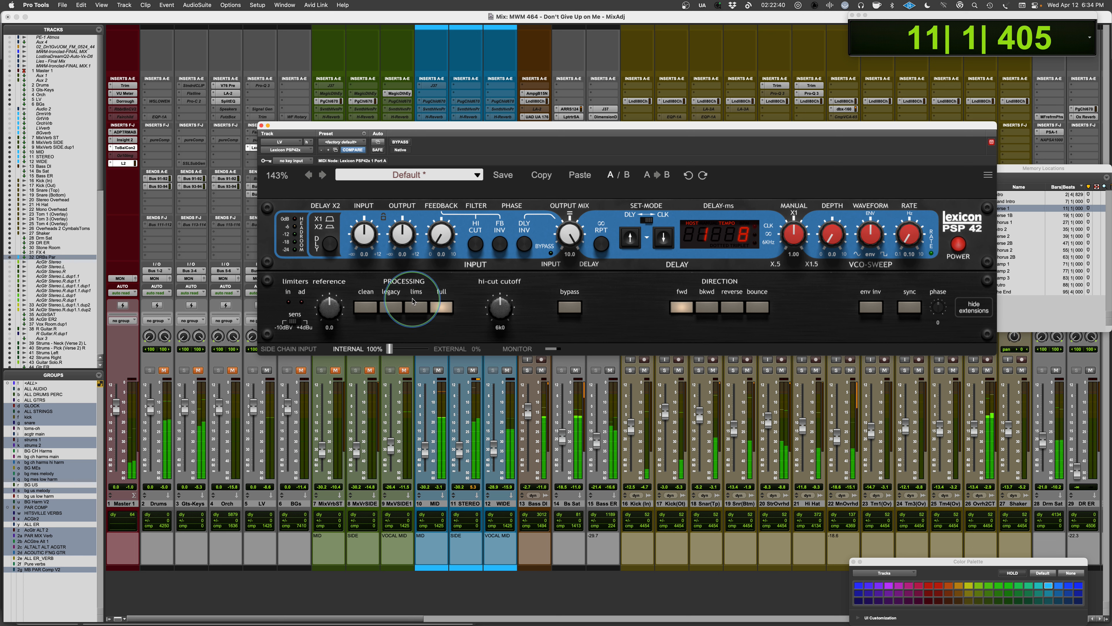
{"action": "left_click", "coordinate": [416, 308]}
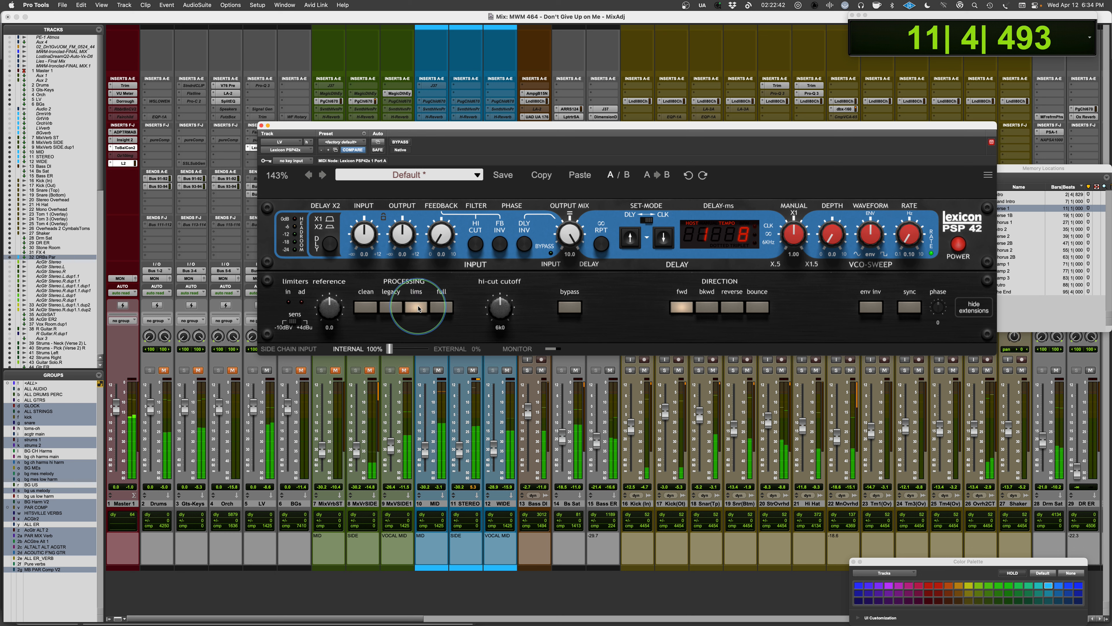
{"action": "left_click", "coordinate": [392, 309]}
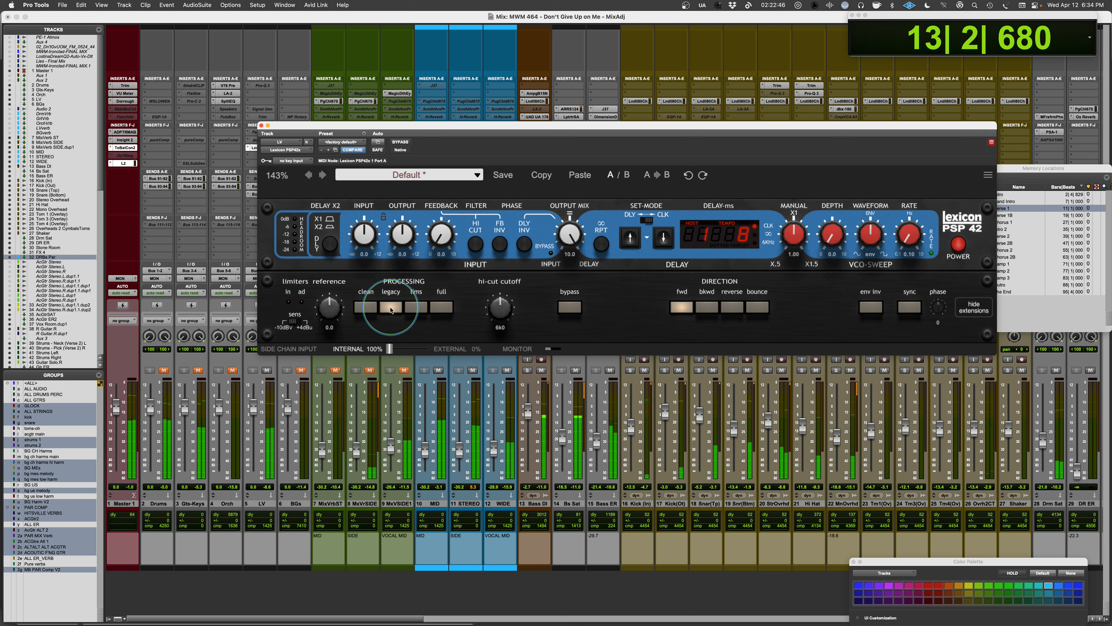
{"action": "left_click", "coordinate": [365, 309]}
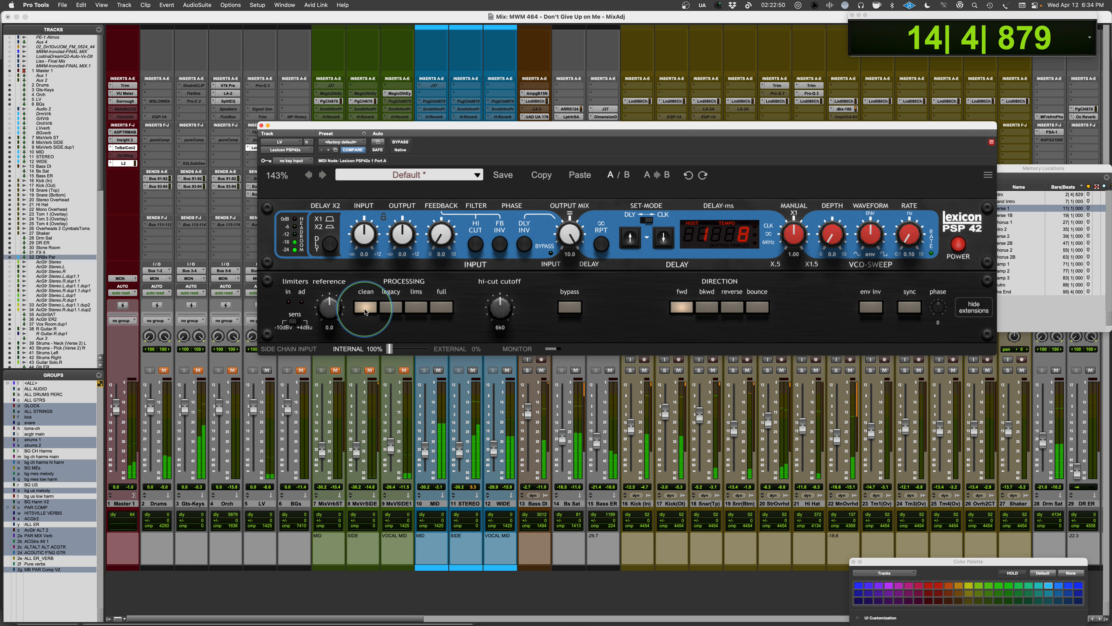
{"action": "left_click", "coordinate": [442, 307]}
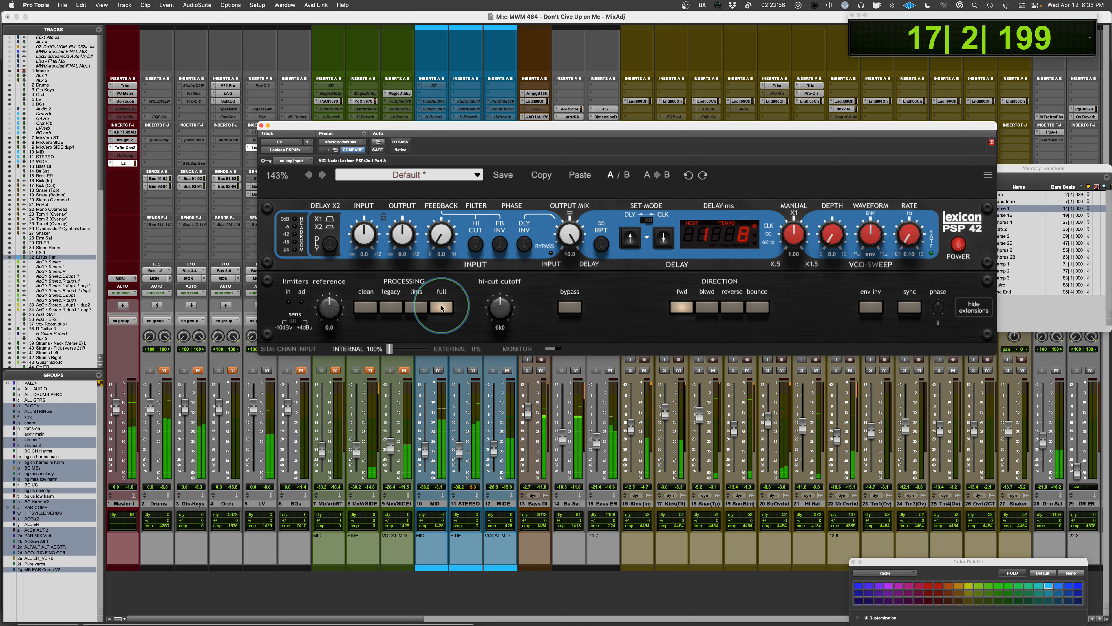
{"action": "key", "text": "space"}
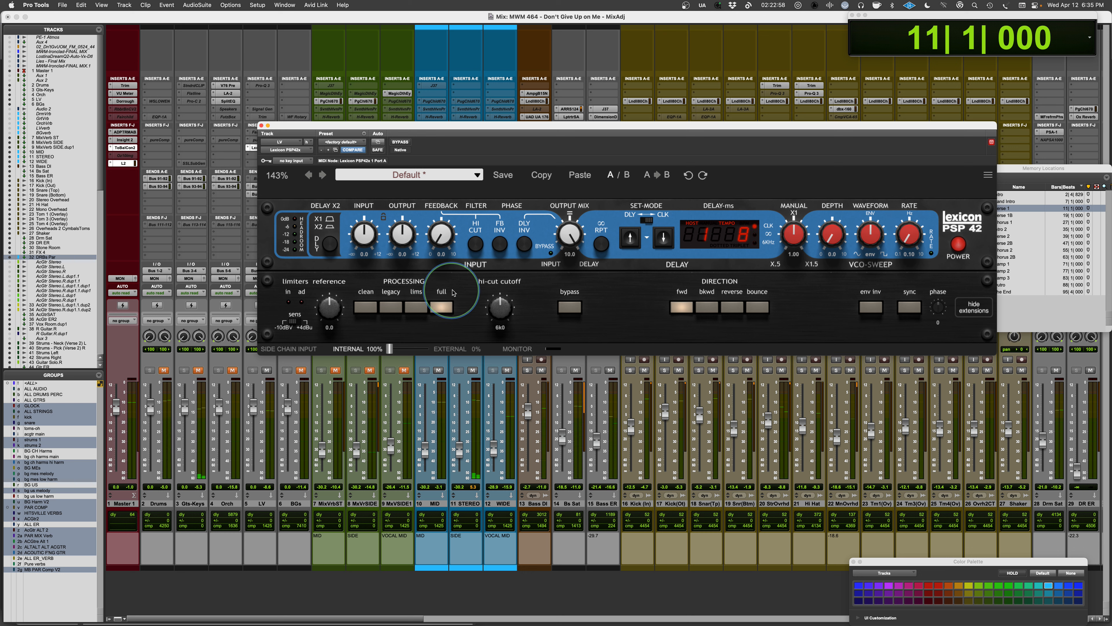
Step: Select lims processing, compare it with full at a -10.0 limiter reference, and reset the reference to 0.0
{"action": "left_click", "coordinate": [415, 308]}
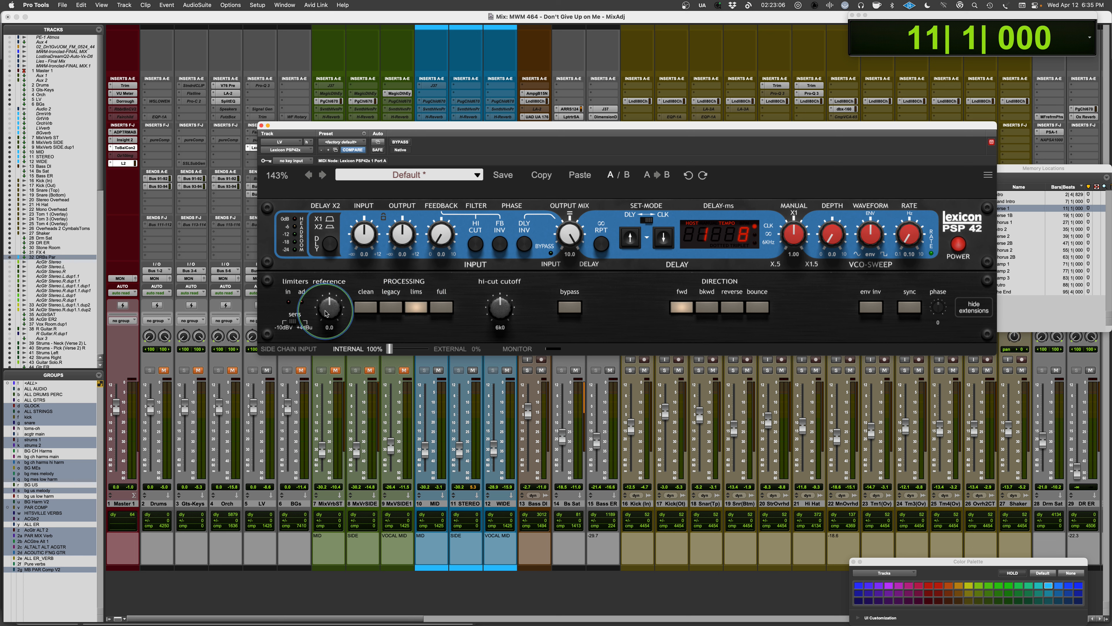
{"action": "left_click_drag", "start_coordinate": [326, 313], "coordinate": [436, 308]}
{"action": "left_click", "coordinate": [437, 307]}
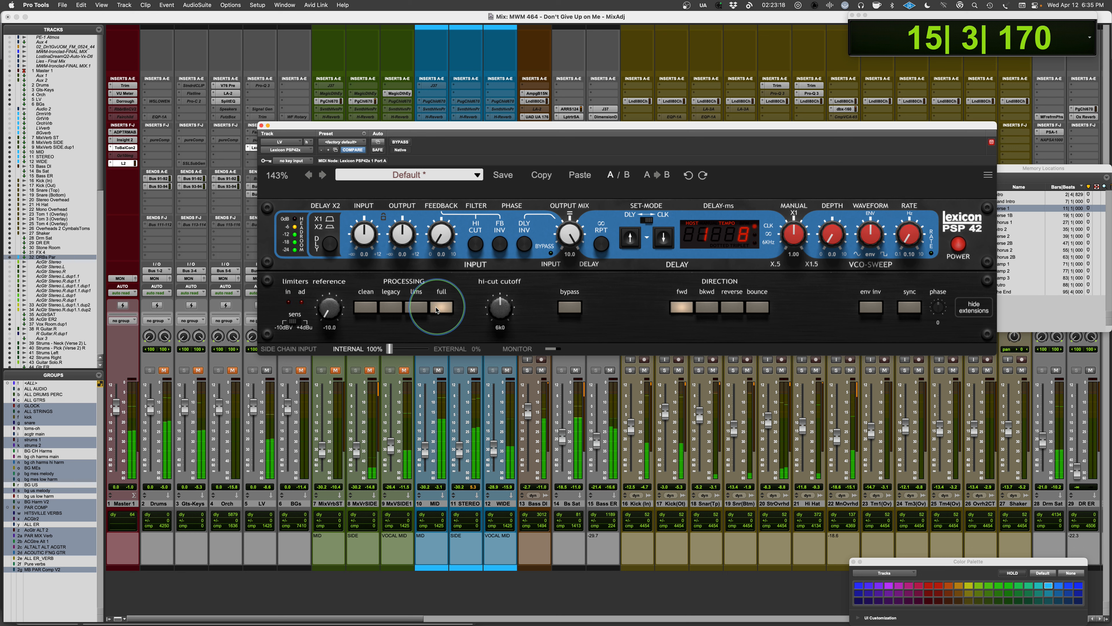
{"action": "left_click", "coordinate": [419, 309]}
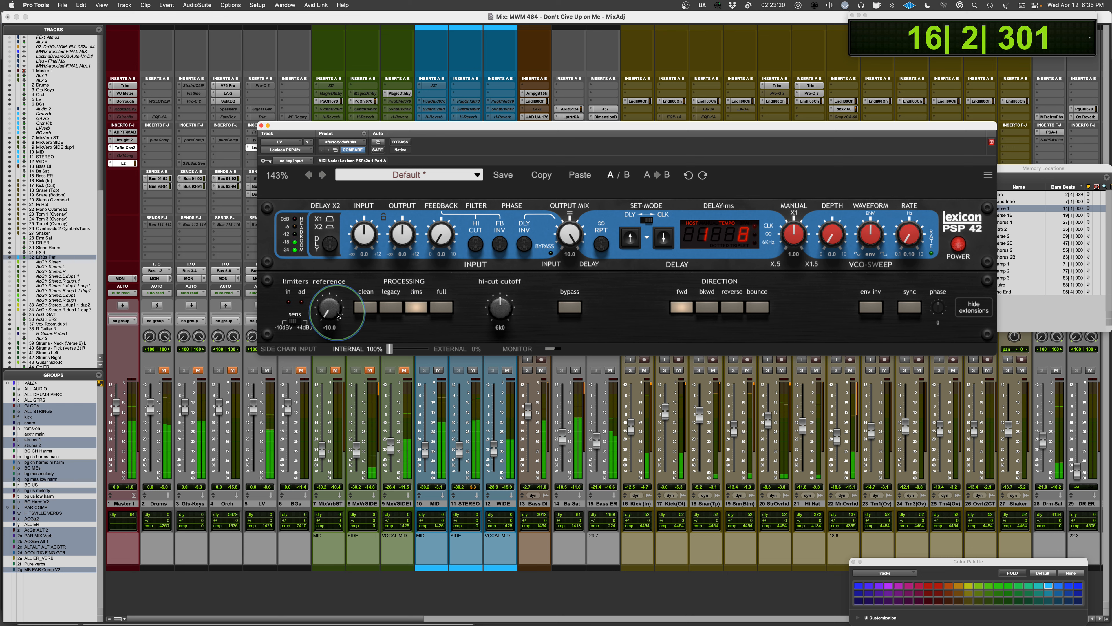
{"action": "left_click", "coordinate": [323, 314], "text": "alt"}
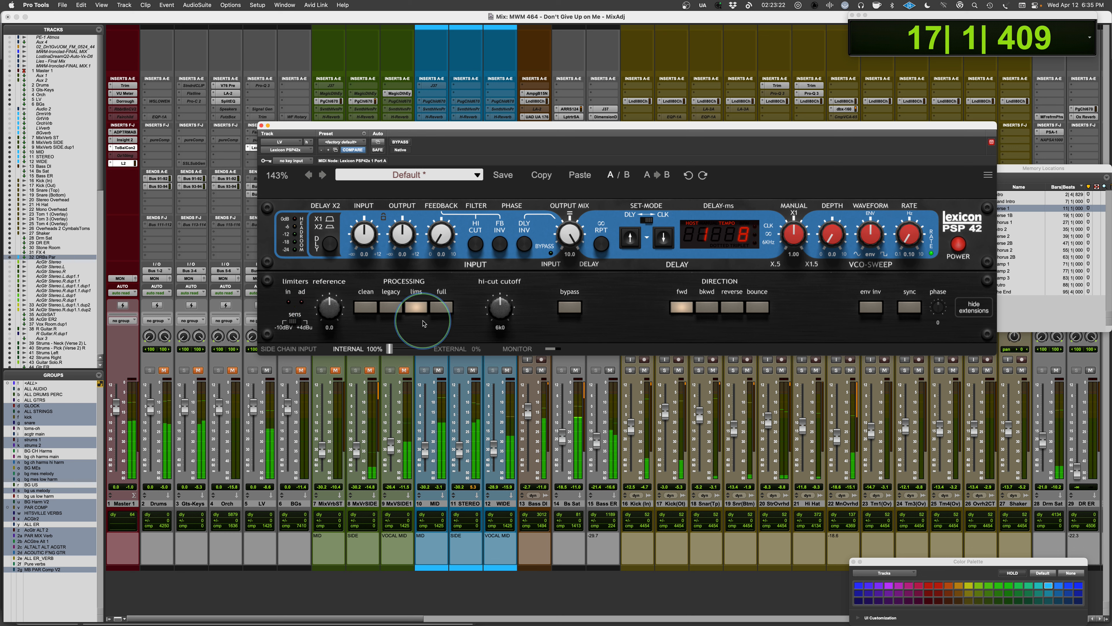
{"action": "key", "text": "space"}
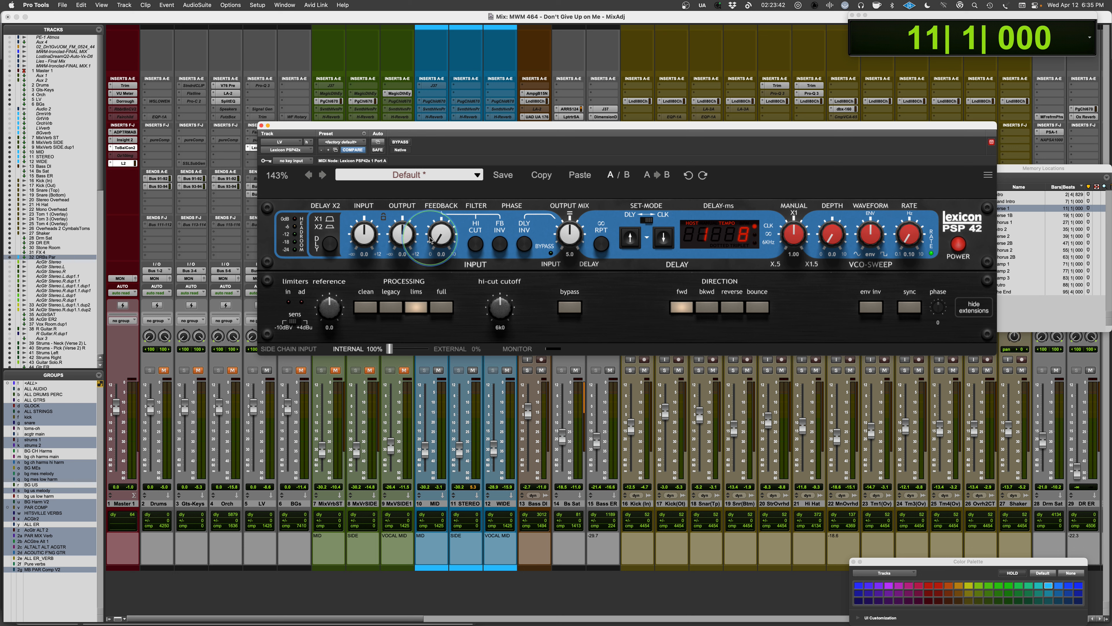
Step: Play the song and set the clock-synced delay to a 1/4 note
{"action": "key", "text": "space"}
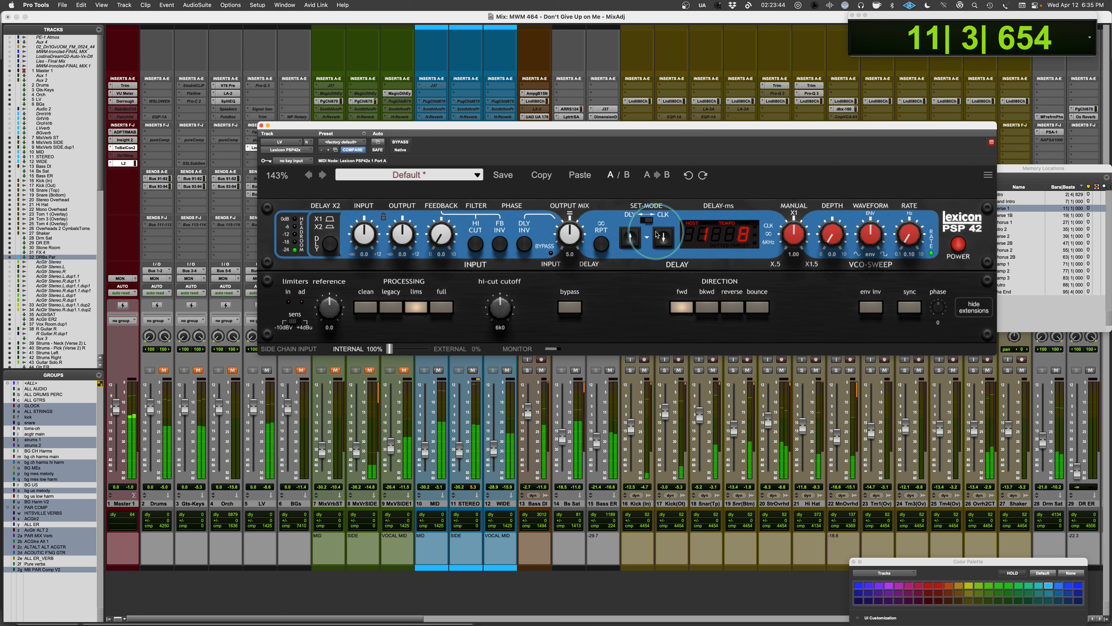
{"action": "left_click", "coordinate": [631, 240]}
{"action": "left_click", "coordinate": [645, 237]}
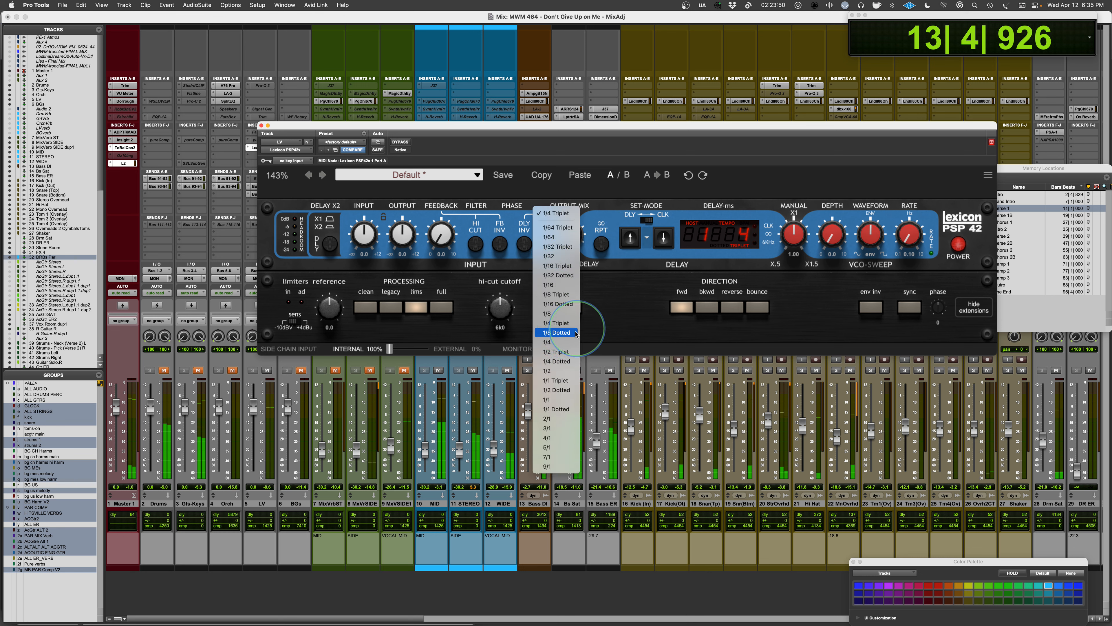
{"action": "left_click", "coordinate": [563, 343]}
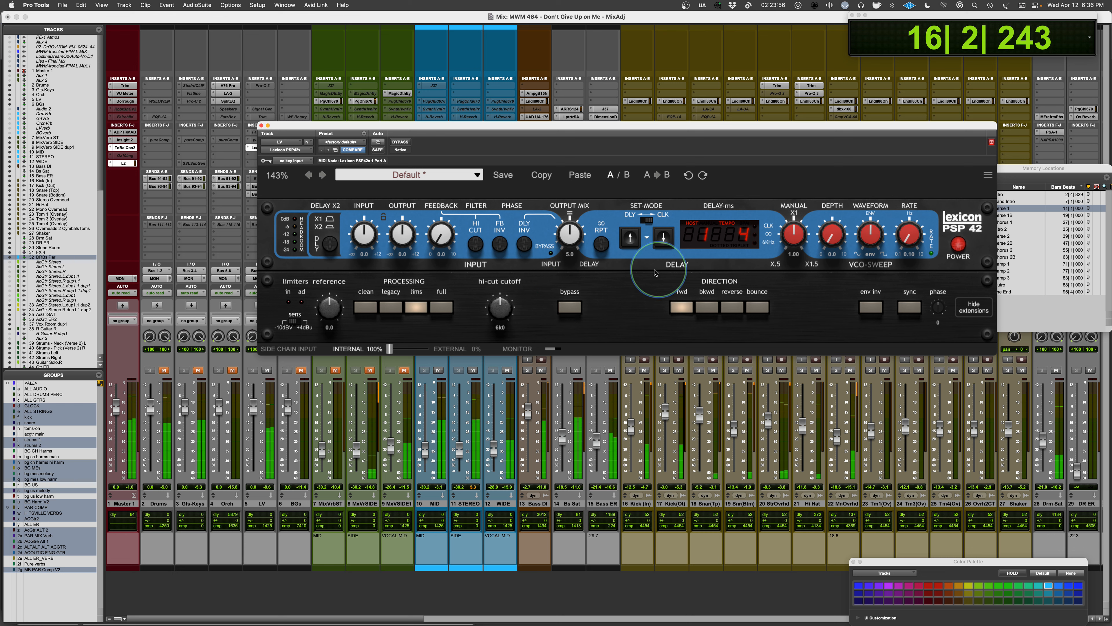
Step: Raise the feedback to about 6.4, enable the hi cut filter, and lower the feedback to about 3.7
{"action": "left_click_drag", "start_coordinate": [439, 234], "coordinate": [444, 153]}
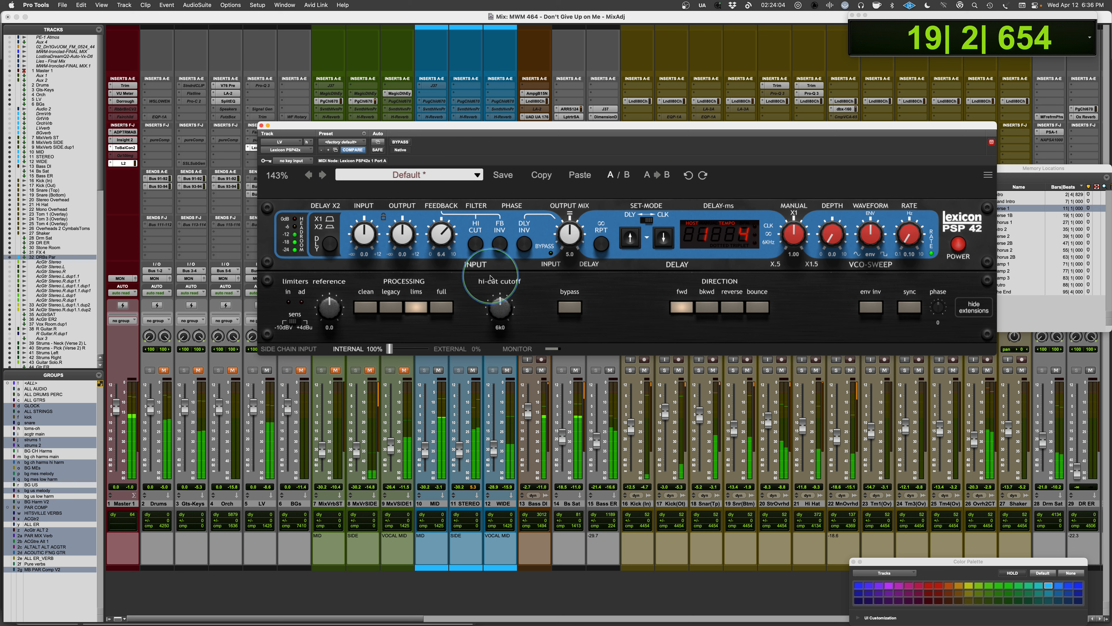
{"action": "left_click", "coordinate": [476, 245]}
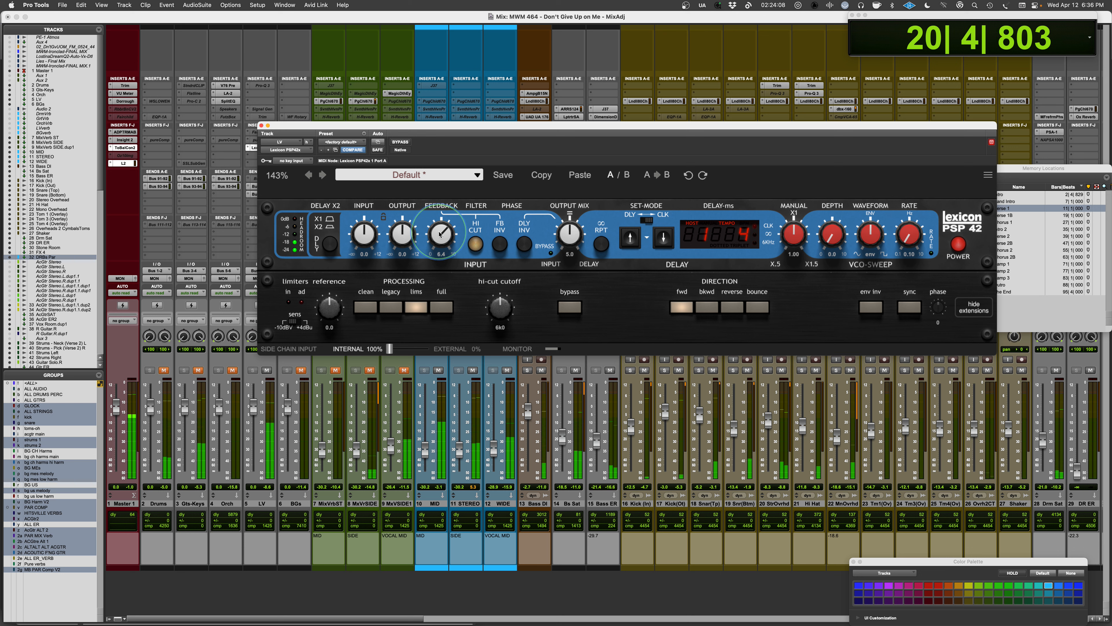
{"action": "left_click_drag", "start_coordinate": [441, 238], "coordinate": [436, 269]}
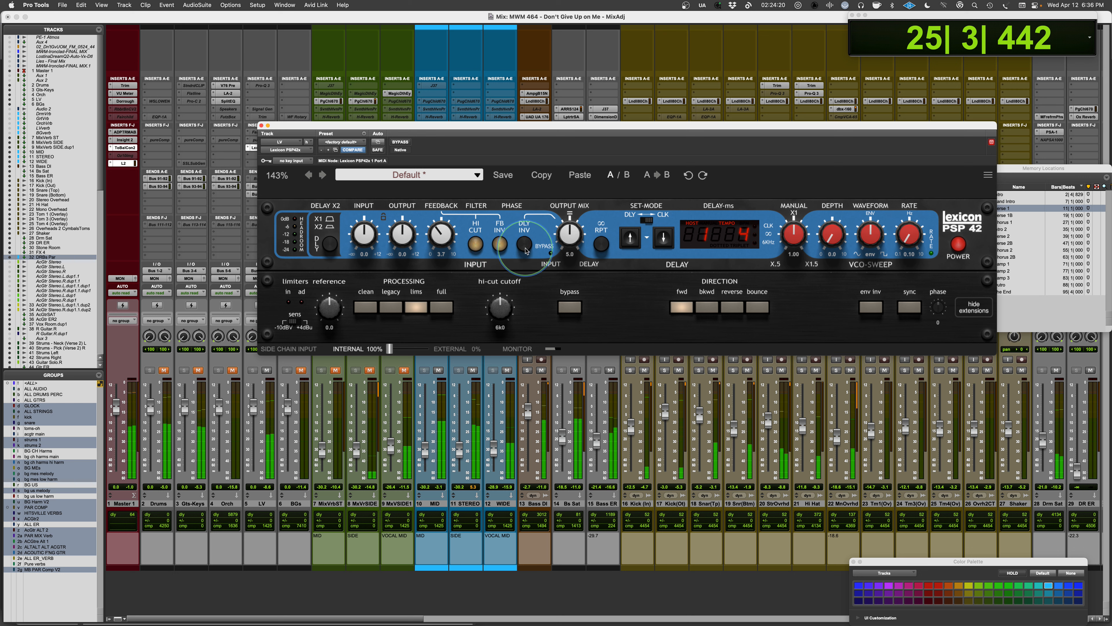
Step: Audition infinite repeat with the output mix at 10.0, stop playback, and restore the mix to 5.0 with repeat off
{"action": "left_click", "coordinate": [602, 245]}
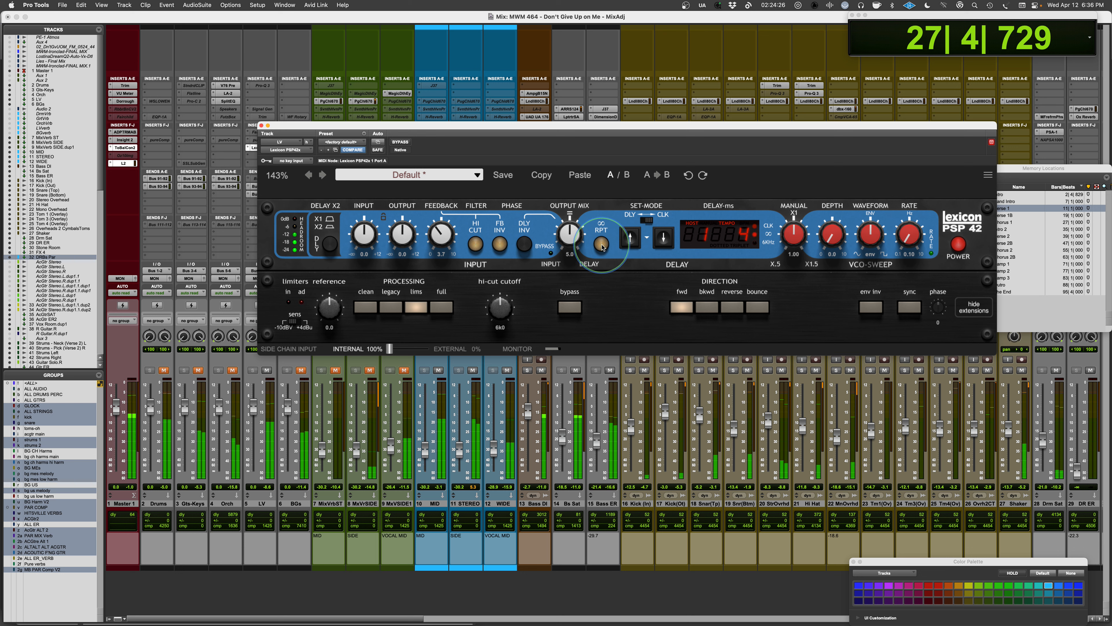
{"action": "left_click_drag", "start_coordinate": [573, 236], "coordinate": [577, 107]}
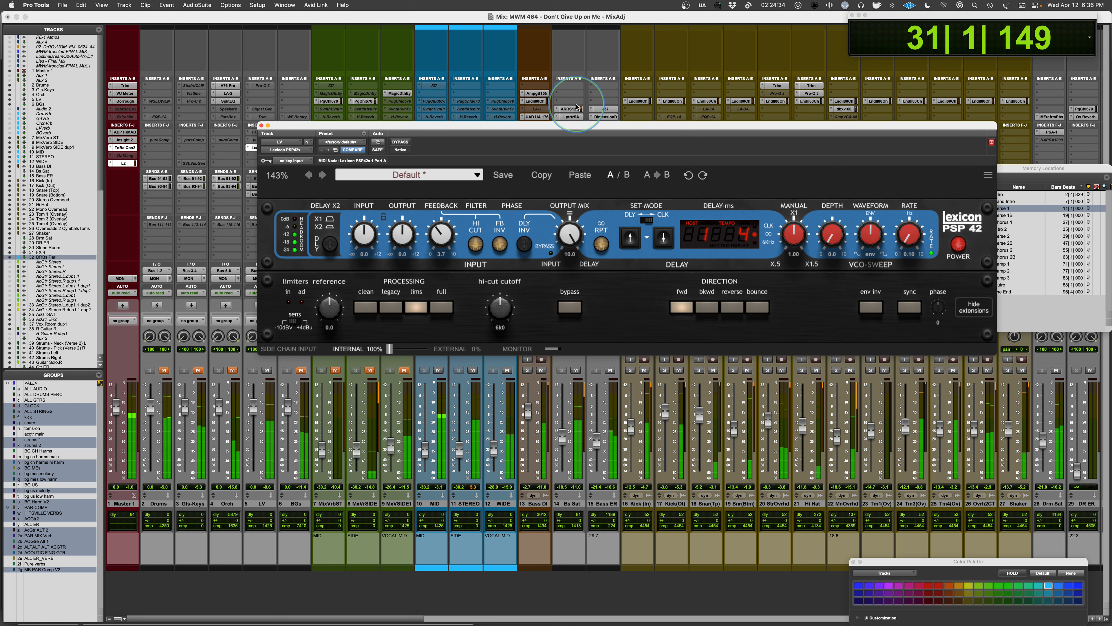
{"action": "key", "text": "space"}
{"action": "left_click", "coordinate": [563, 233]}
{"action": "left_click_drag", "start_coordinate": [563, 233], "coordinate": [594, 251]}
{"action": "left_click", "coordinate": [600, 245]}
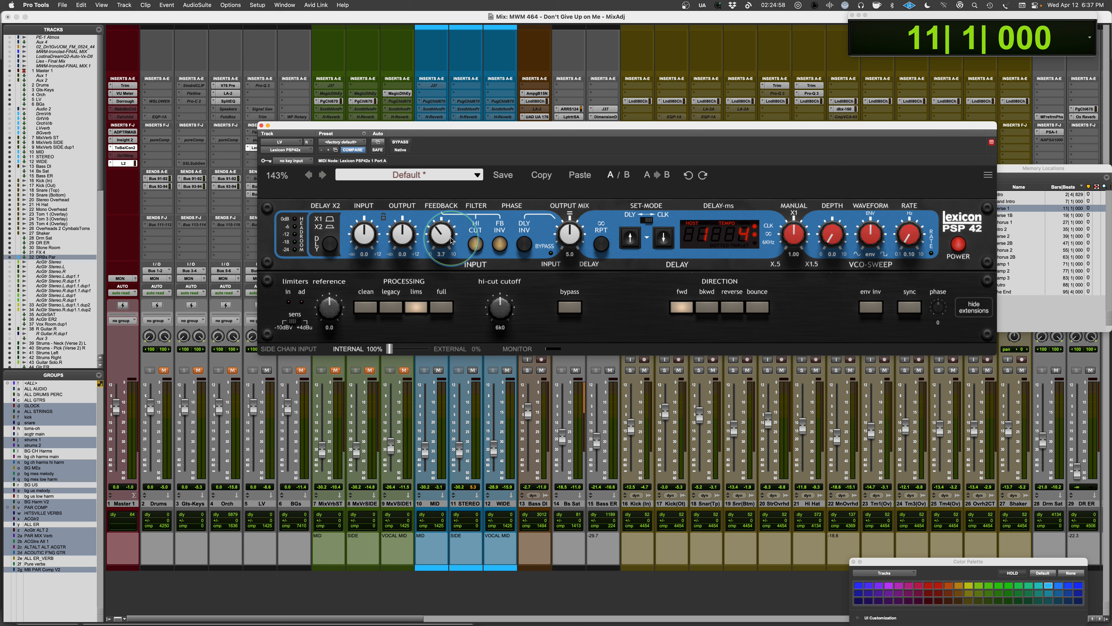
Step: Turn off the feedback phase inversion and set the delay to 1 ms in DLY mode
{"action": "left_click", "coordinate": [501, 244]}
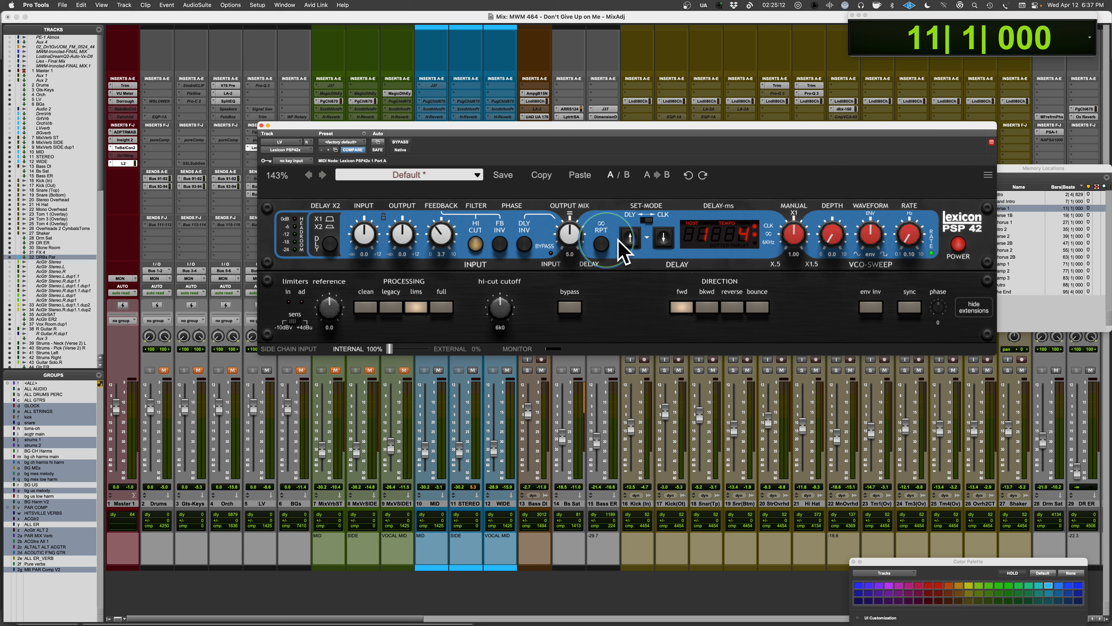
{"action": "left_click", "coordinate": [646, 221]}
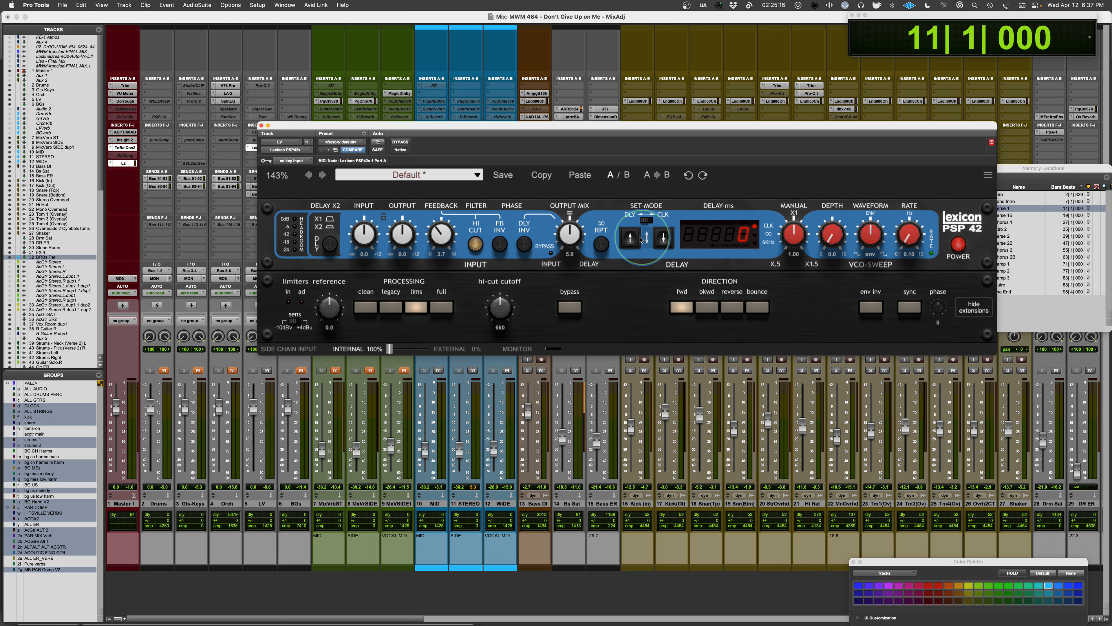
{"action": "left_click", "coordinate": [630, 237]}
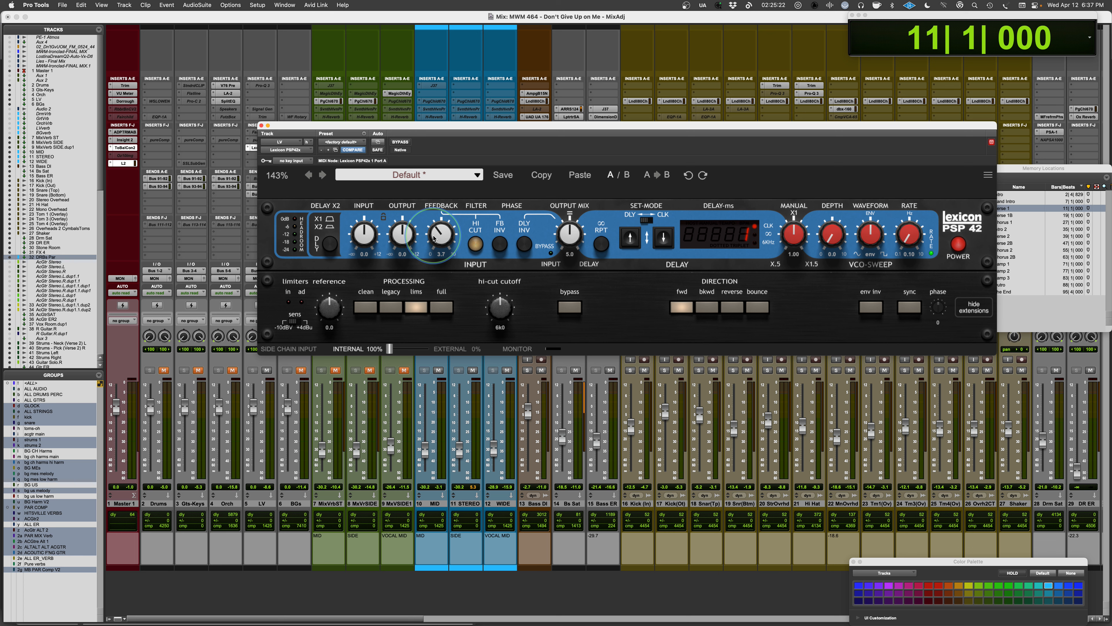
Step: During playback, set the VCO sweep to a sine waveform with depth about 8.7 and rate about 0.38
{"action": "key", "text": "space"}
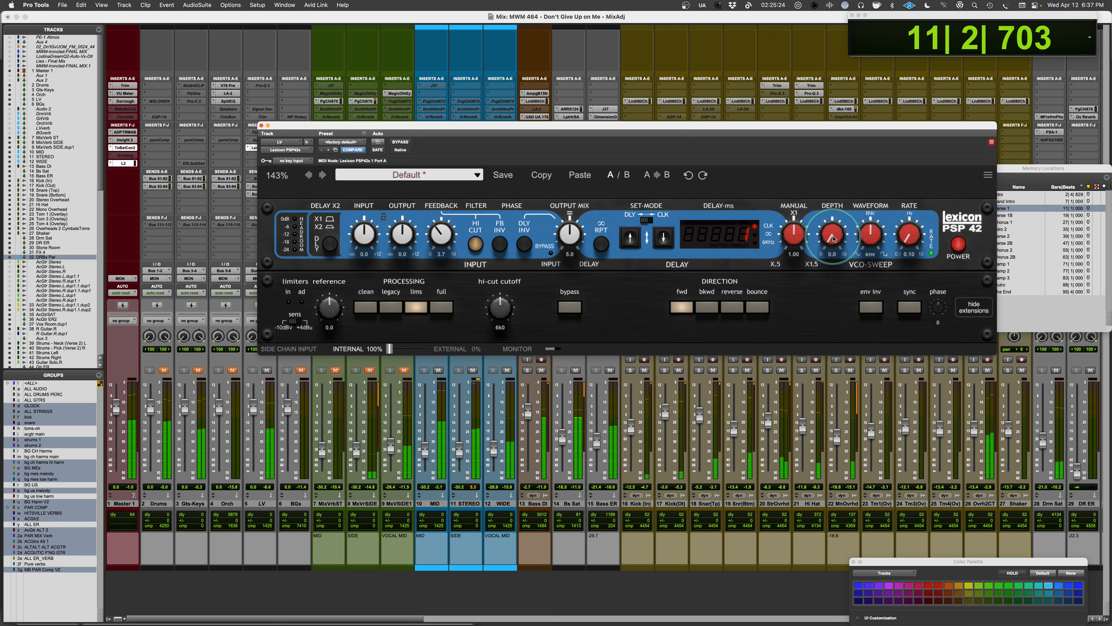
{"action": "left_click_drag", "start_coordinate": [833, 239], "coordinate": [844, 141]}
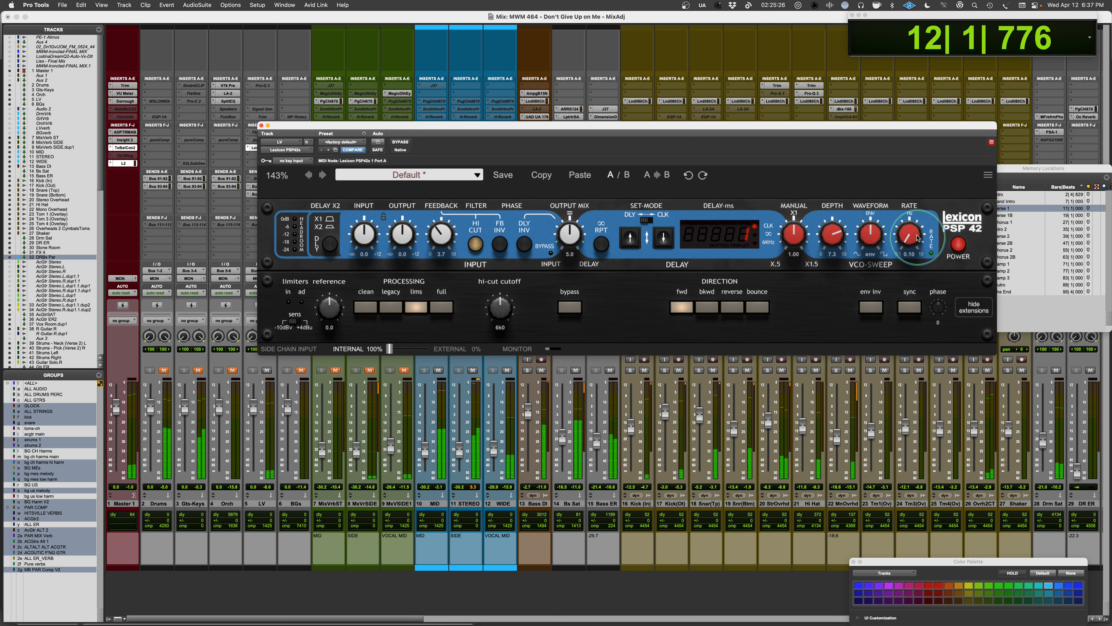
{"action": "left_click_drag", "start_coordinate": [903, 239], "coordinate": [847, 318]}
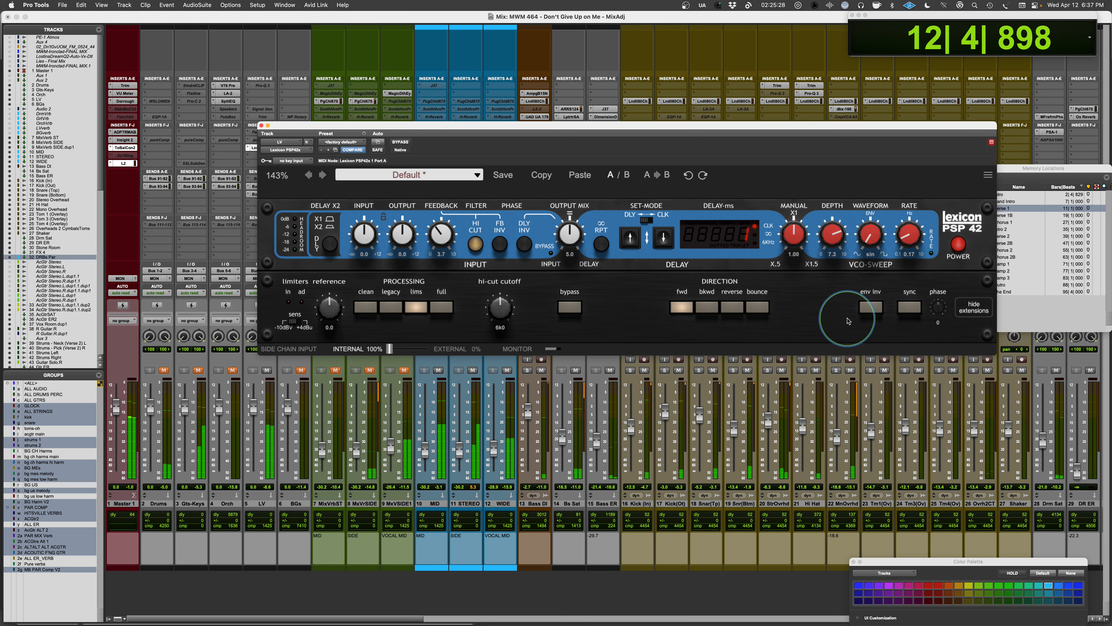
{"action": "left_click_drag", "start_coordinate": [909, 238], "coordinate": [841, 222]}
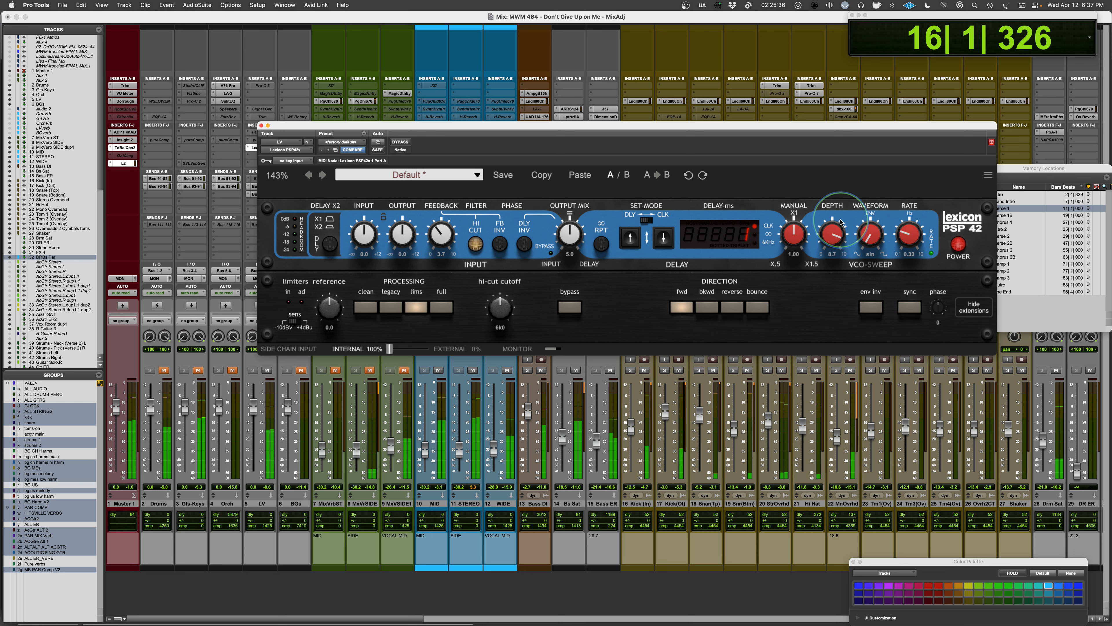
{"action": "left_click_drag", "start_coordinate": [914, 236], "coordinate": [913, 234]}
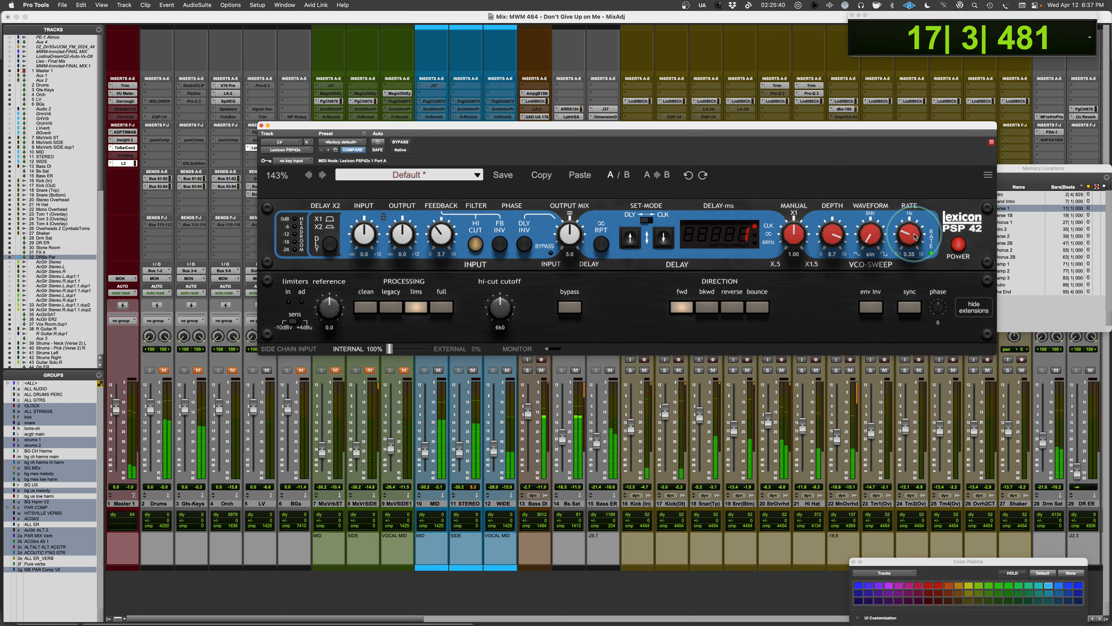
Step: Try feedback phase inversion, switch to delay phase inversion instead, and raise the feedback to about 7.1
{"action": "left_click", "coordinate": [499, 245]}
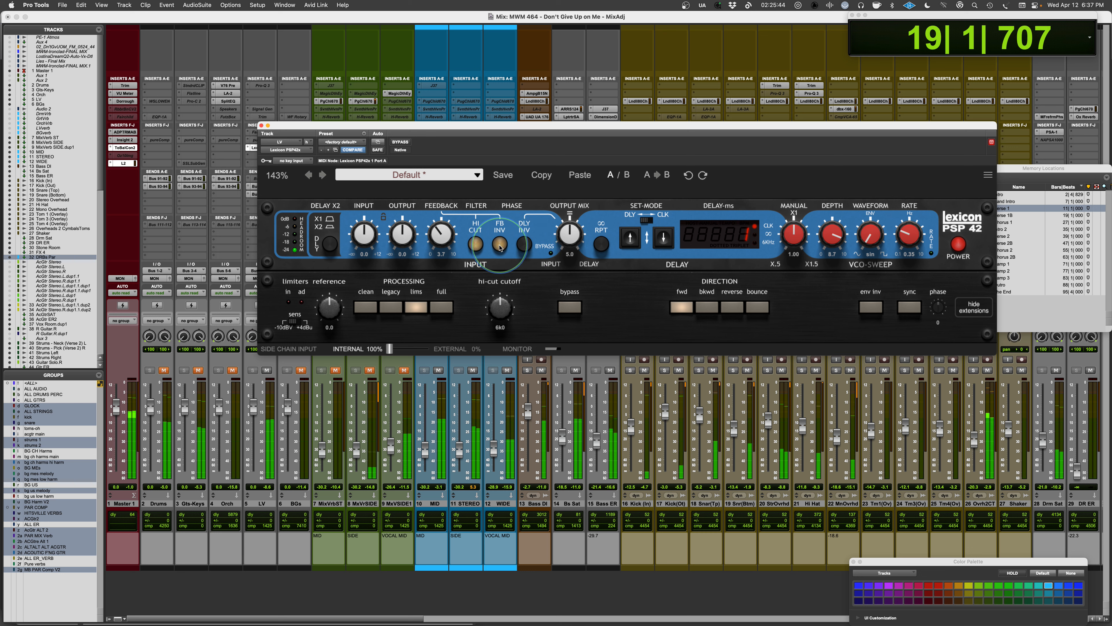
{"action": "left_click", "coordinate": [500, 247]}
{"action": "left_click", "coordinate": [527, 247]}
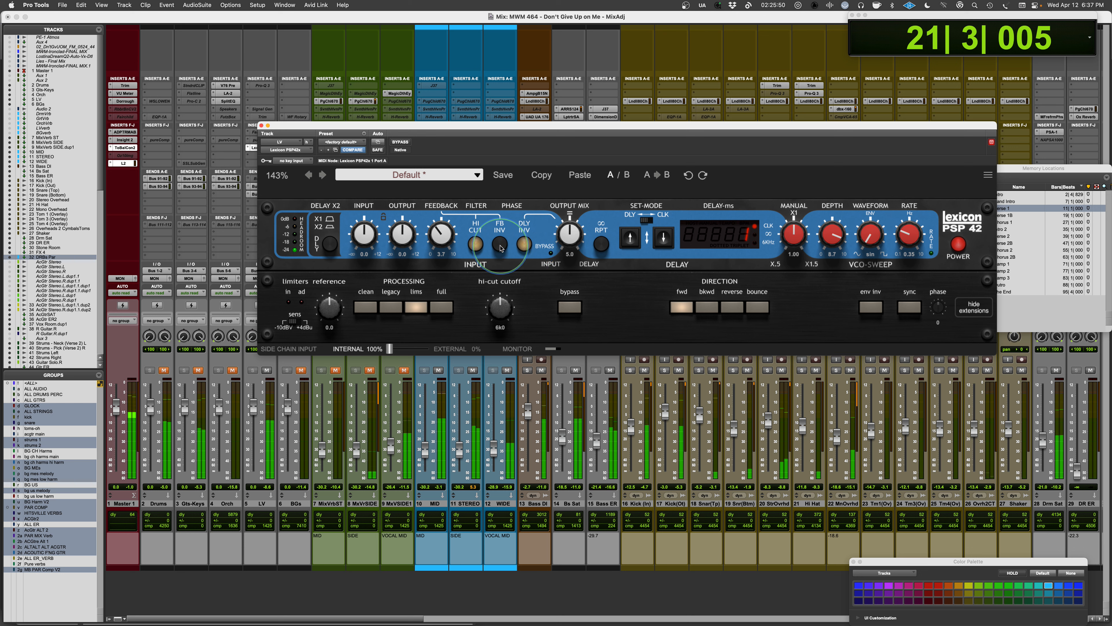
{"action": "left_click_drag", "start_coordinate": [440, 243], "coordinate": [442, 178]}
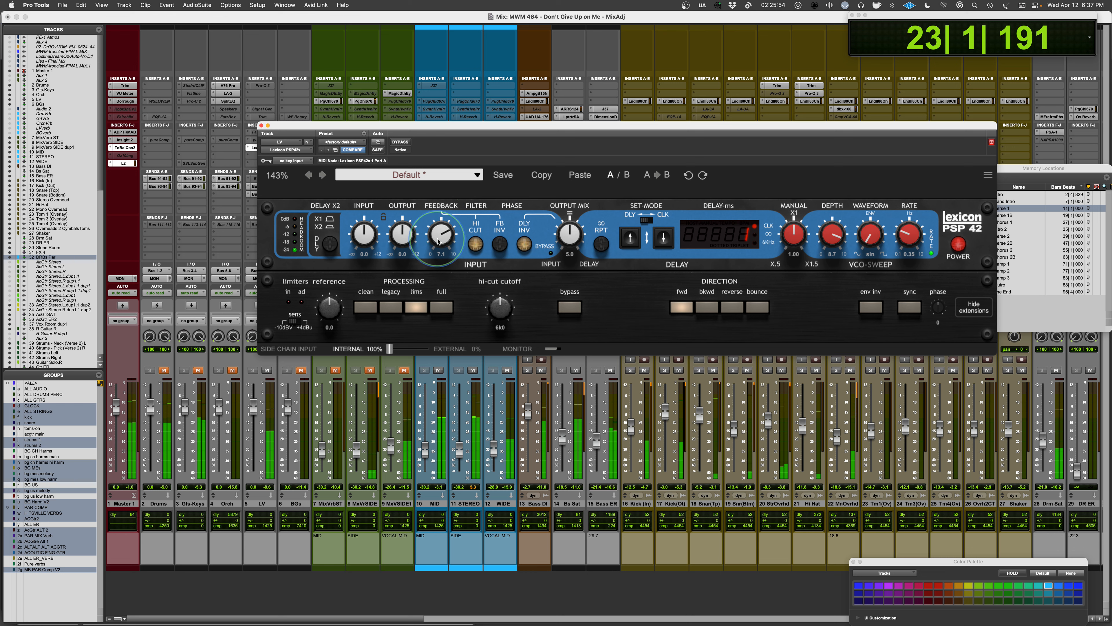
Step: Try feedback phase inversion again during playback, switch it back off, slightly lower the feedback, and stop playback
{"action": "left_click_drag", "start_coordinate": [439, 241], "coordinate": [440, 234]}
{"action": "left_click", "coordinate": [502, 249]}
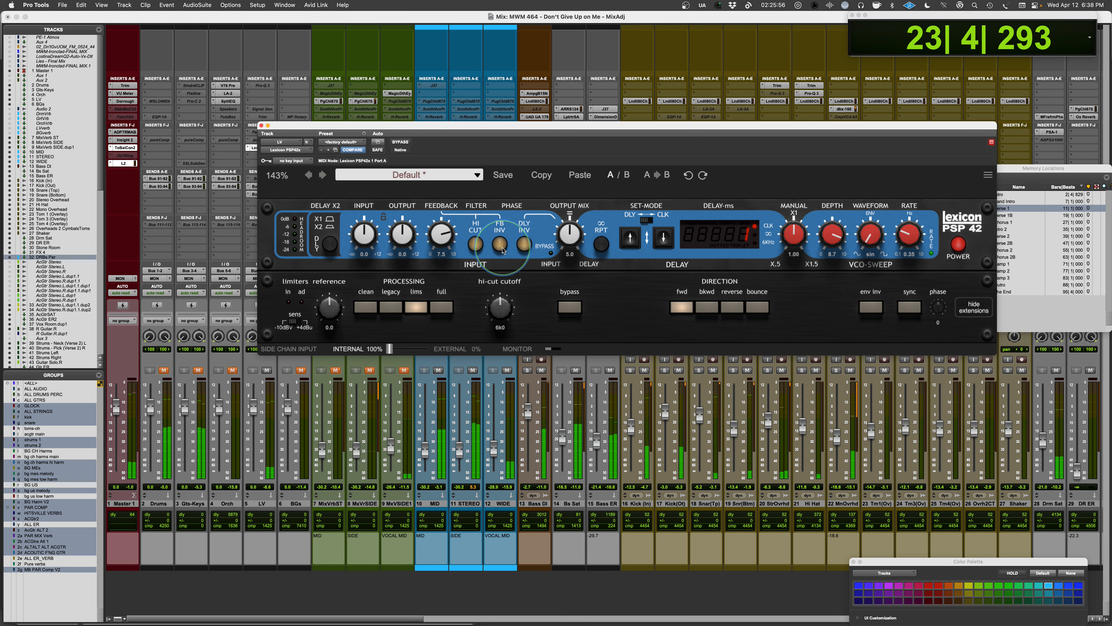
{"action": "left_click", "coordinate": [502, 249]}
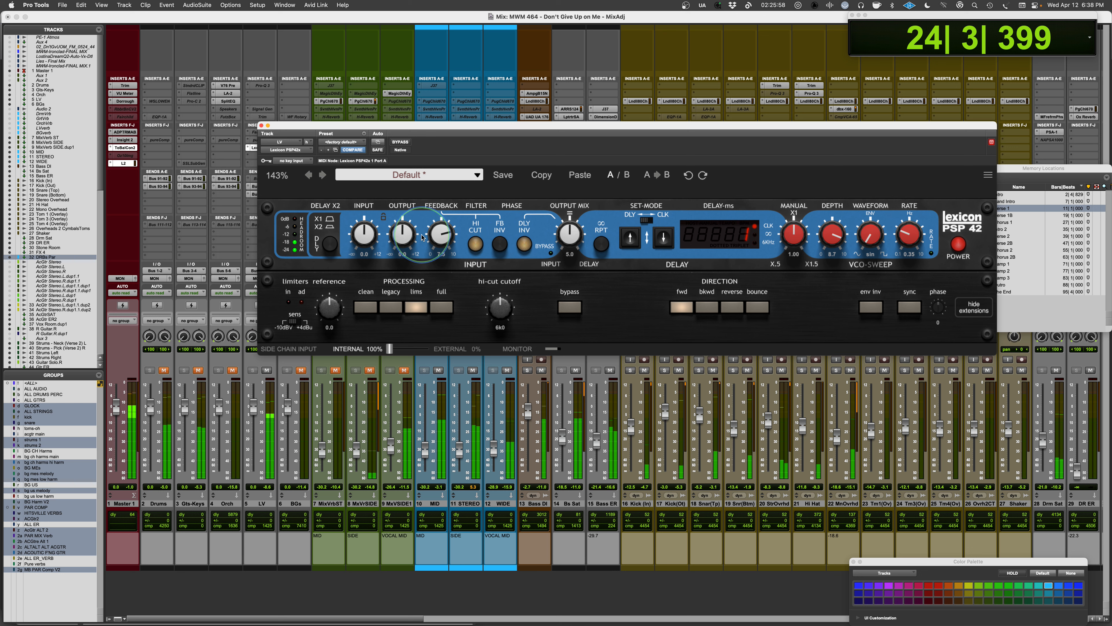
{"action": "mouse_move", "coordinate": [449, 240]}
{"action": "left_mouse_down"}
{"action": "mouse_move", "coordinate": [449, 231]}
{"action": "mouse_move", "coordinate": [443, 245]}
{"action": "left_mouse_up"}
{"action": "key", "text": "space"}
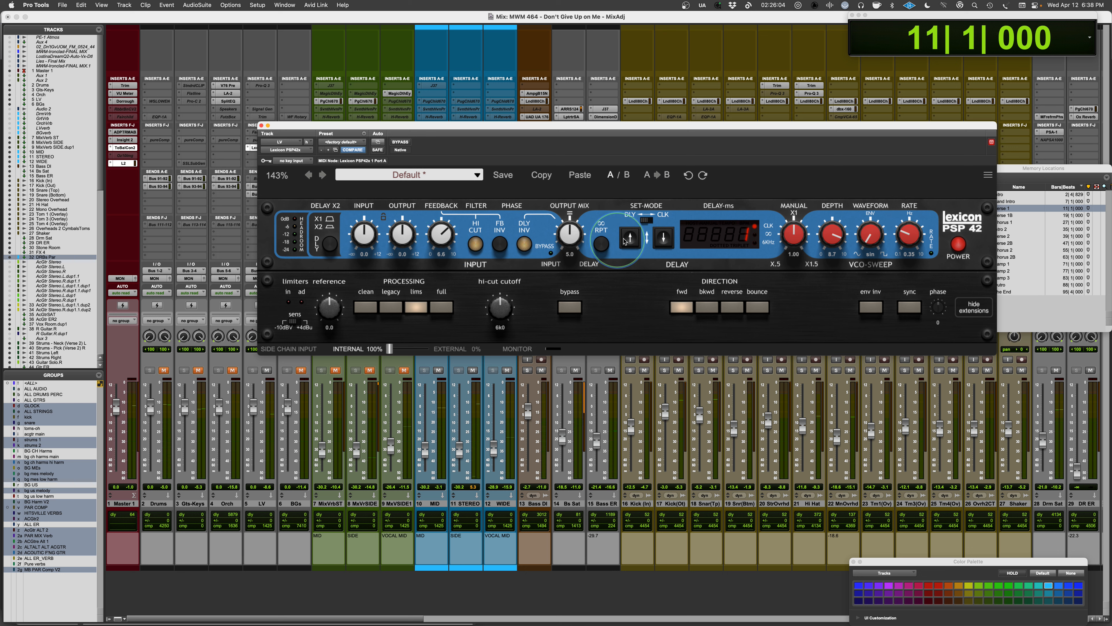
Step: Lengthen the delay time by a few milliseconds while auditioning the track, and stop playback
{"action": "key", "text": "space"}
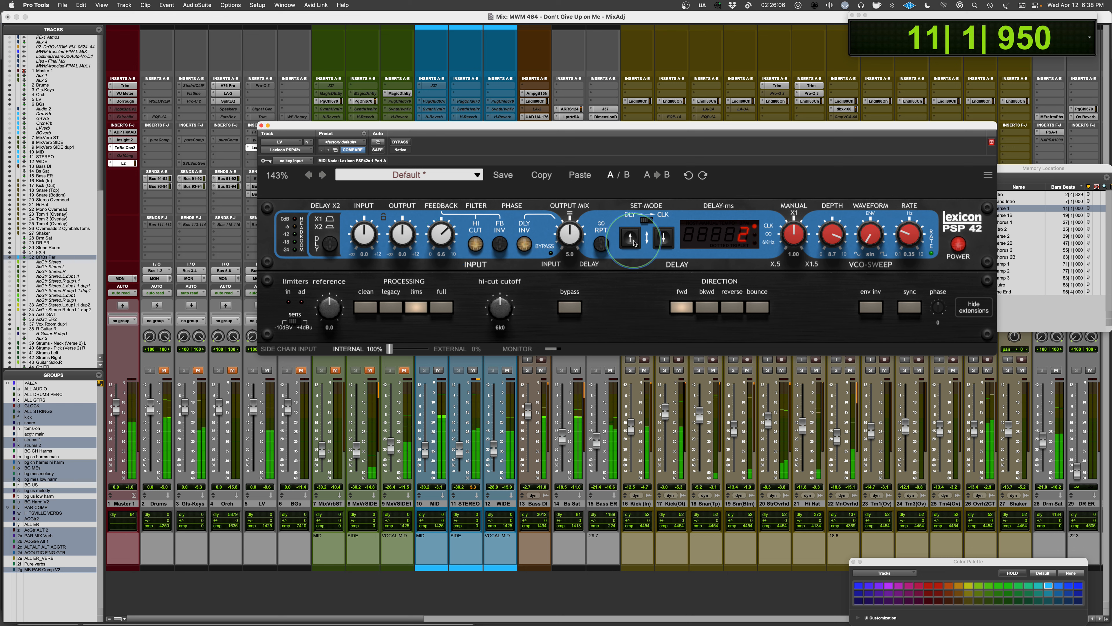
{"action": "left_click", "coordinate": [631, 238]}
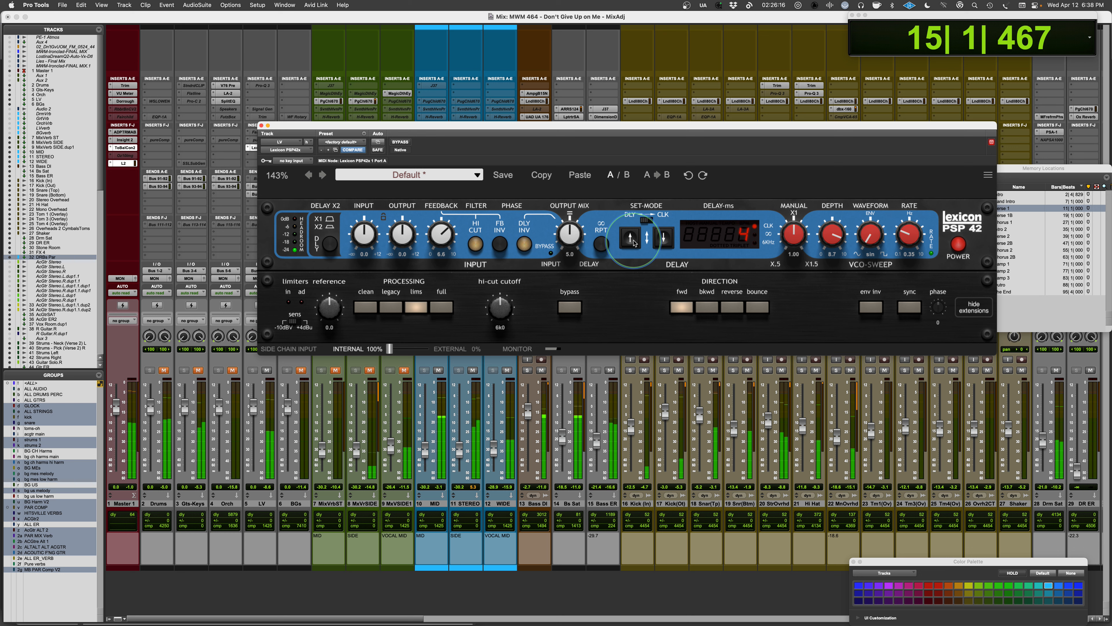
{"action": "left_click", "coordinate": [633, 243]}
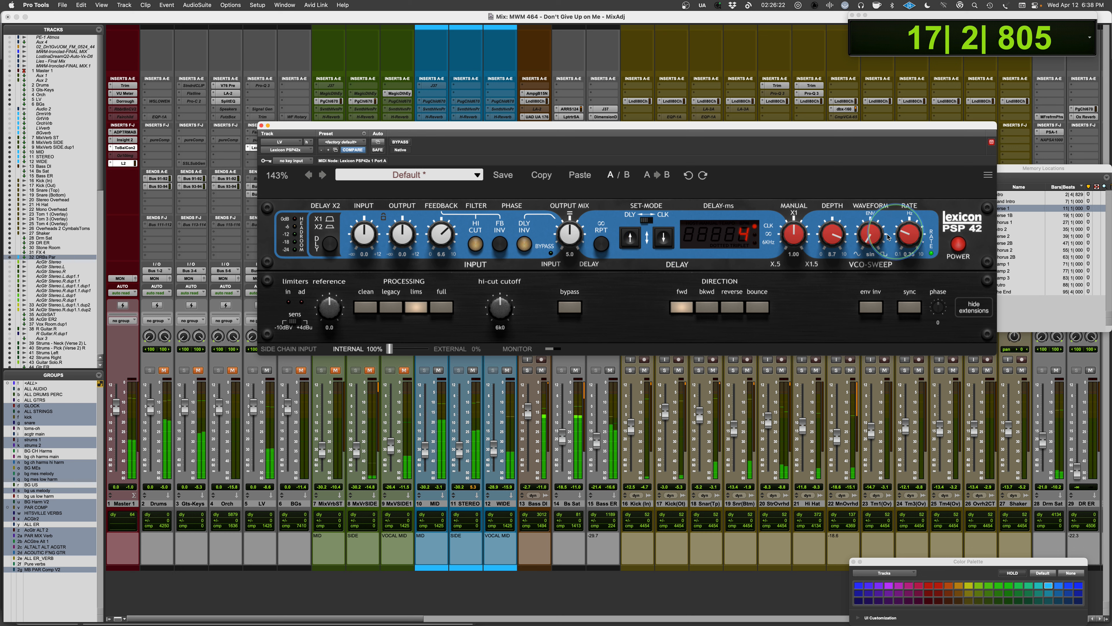
{"action": "key", "text": "space"}
Step: Set the VCO sweep to a square waveform with rate about 5.67, adjusting the delay time during playback
{"action": "left_click_drag", "start_coordinate": [872, 233], "coordinate": [905, 6]}
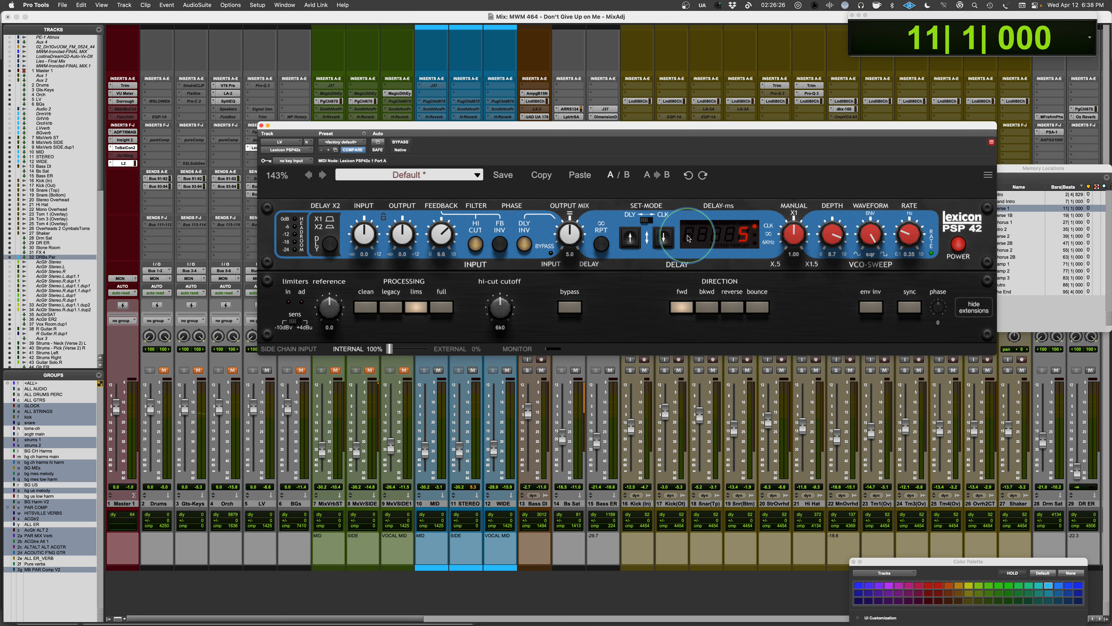
{"action": "key", "text": "space"}
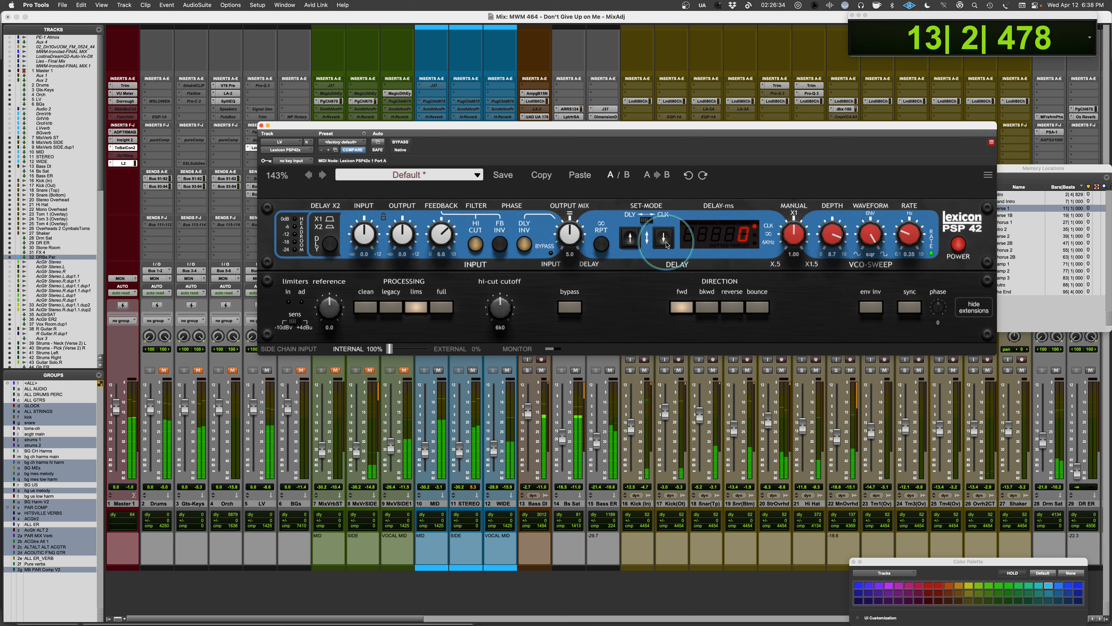
{"action": "left_click", "coordinate": [632, 239]}
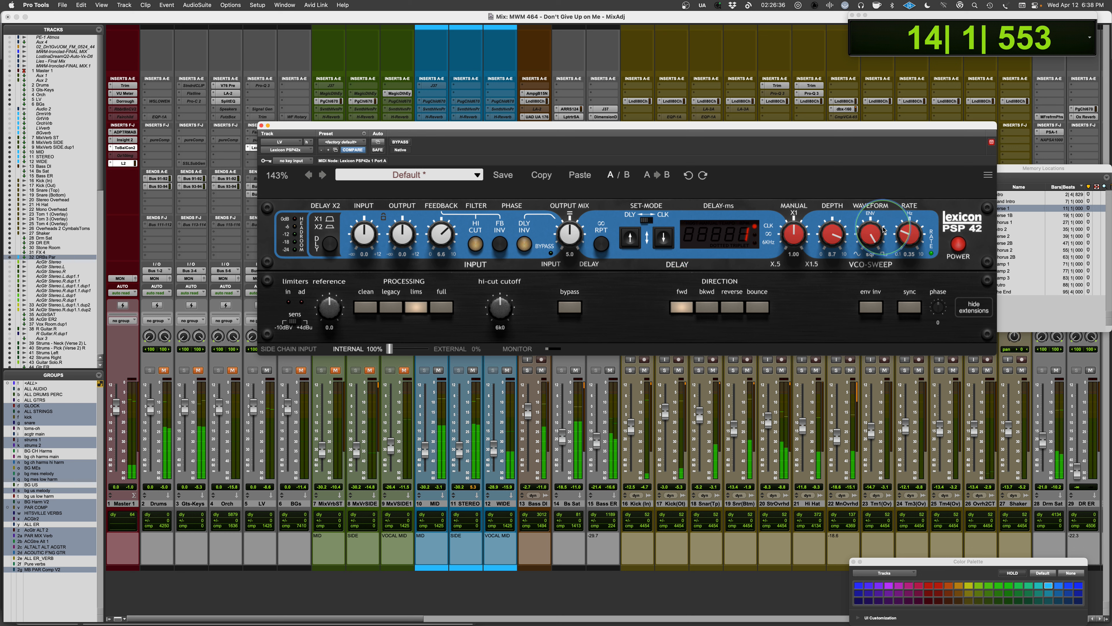
{"action": "left_click_drag", "start_coordinate": [910, 234], "coordinate": [917, 161]}
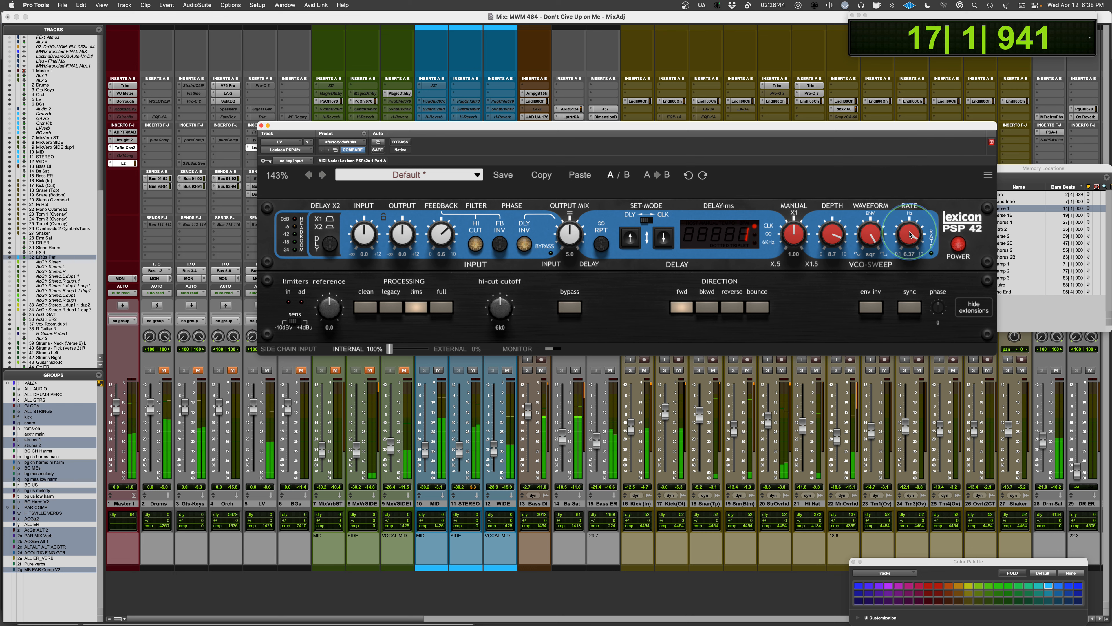
{"action": "left_click_drag", "start_coordinate": [908, 237], "coordinate": [865, 256]}
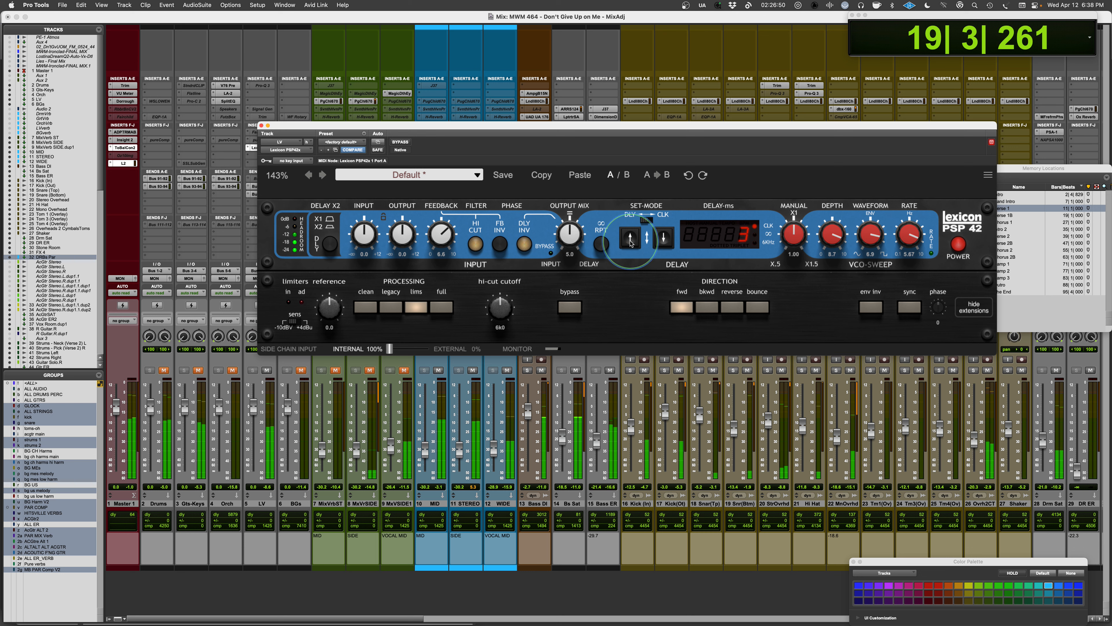
{"action": "left_click", "coordinate": [630, 241]}
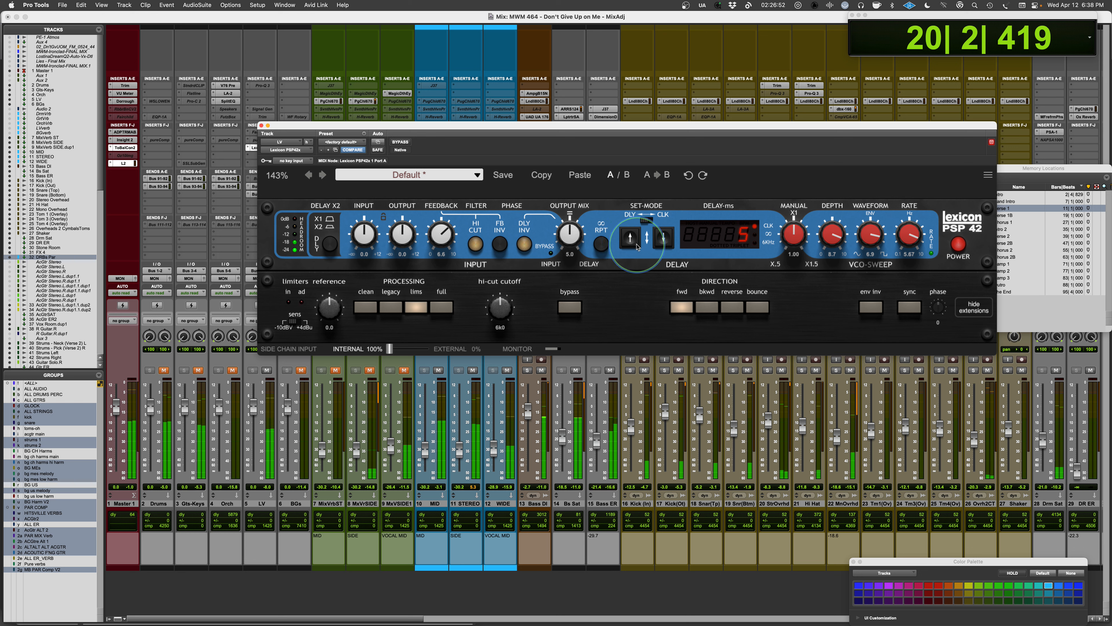
{"action": "left_click_drag", "start_coordinate": [871, 237], "coordinate": [874, 199]}
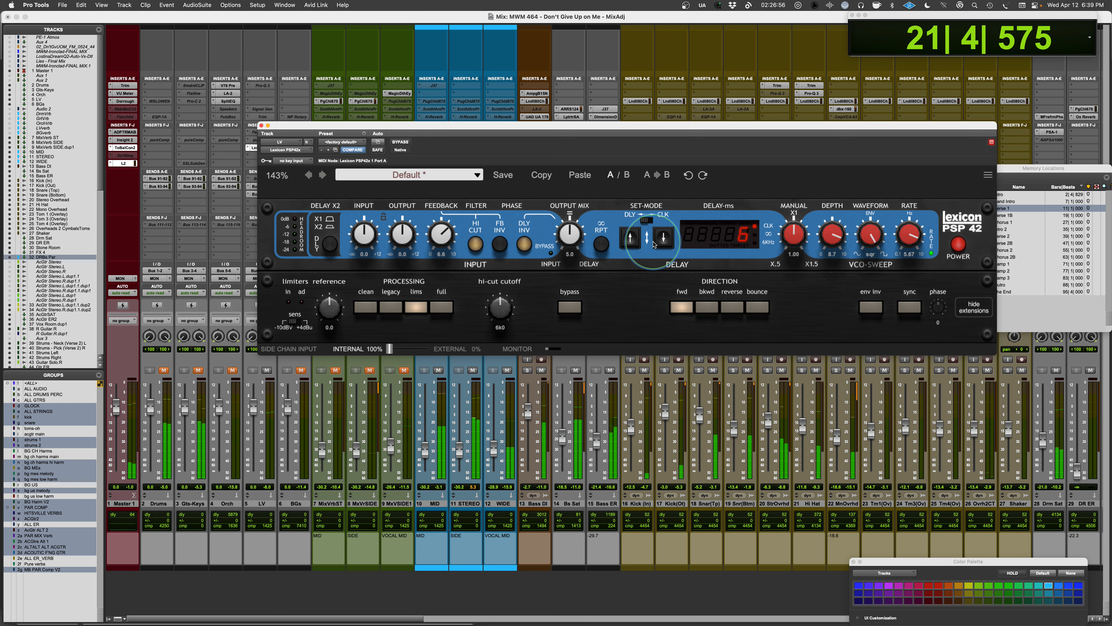
Step: Turn off the high-cut filter and delay phase inversion, and shorten the delay under a sine sweep
{"action": "left_click", "coordinate": [474, 244]}
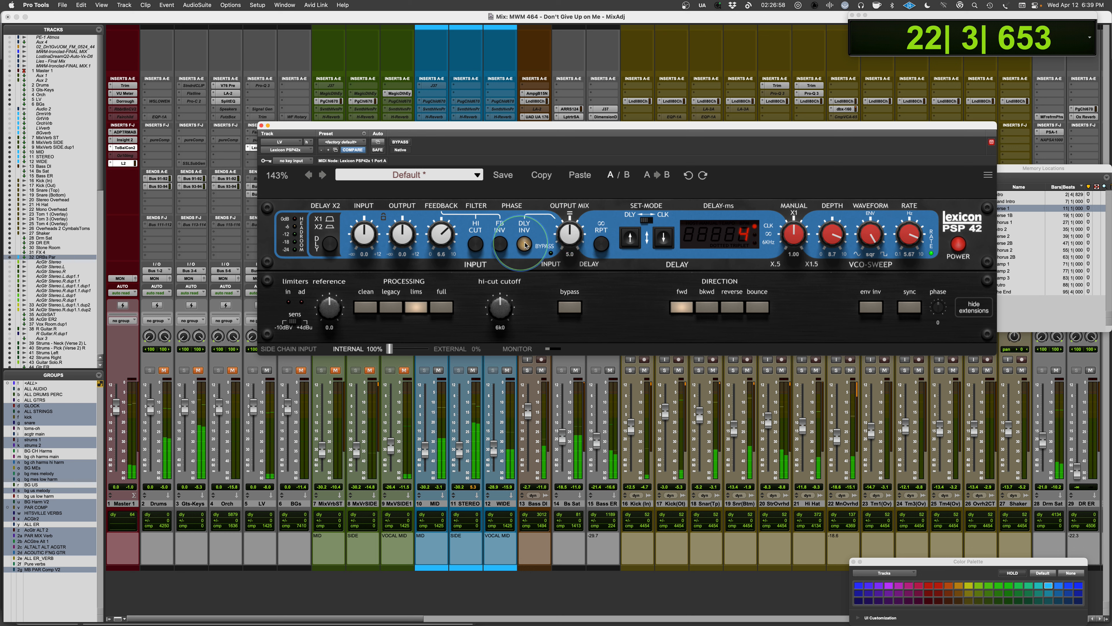
{"action": "left_click", "coordinate": [523, 245]}
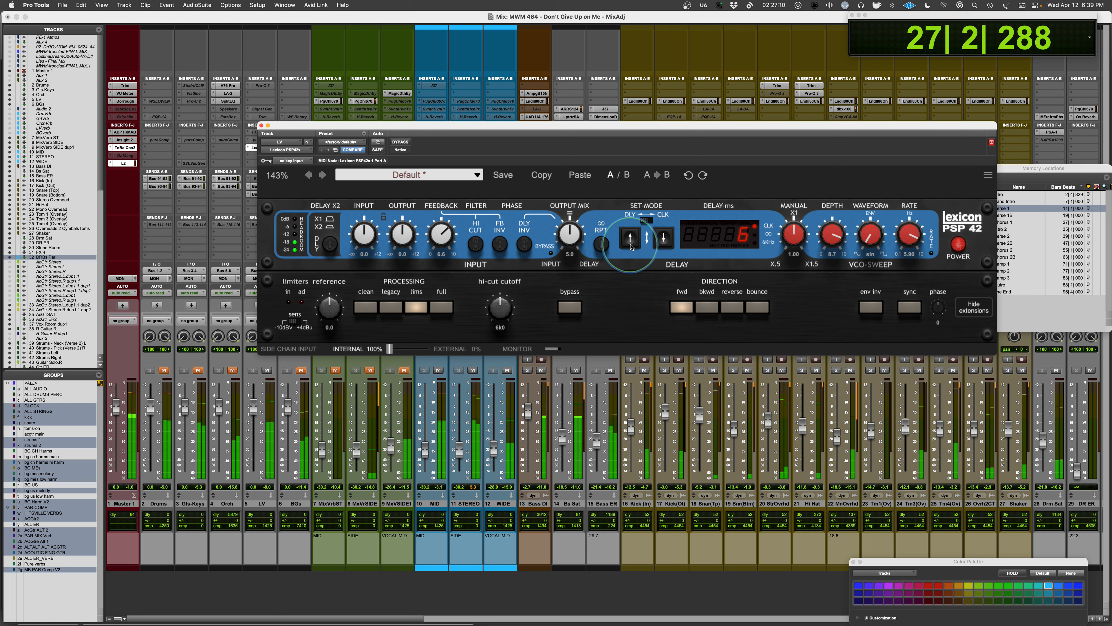
{"action": "left_click", "coordinate": [664, 243]}
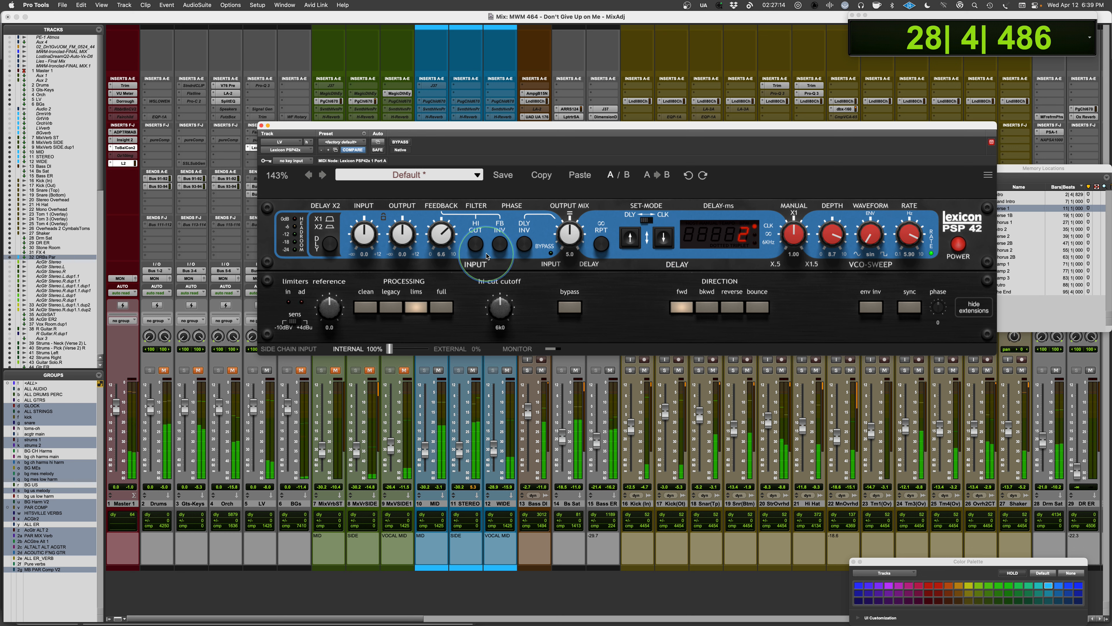
Step: Raise the feedback slightly, enable the high-cut filter with feedback phase inversion, and stop playback
{"action": "left_click_drag", "start_coordinate": [441, 236], "coordinate": [441, 231]}
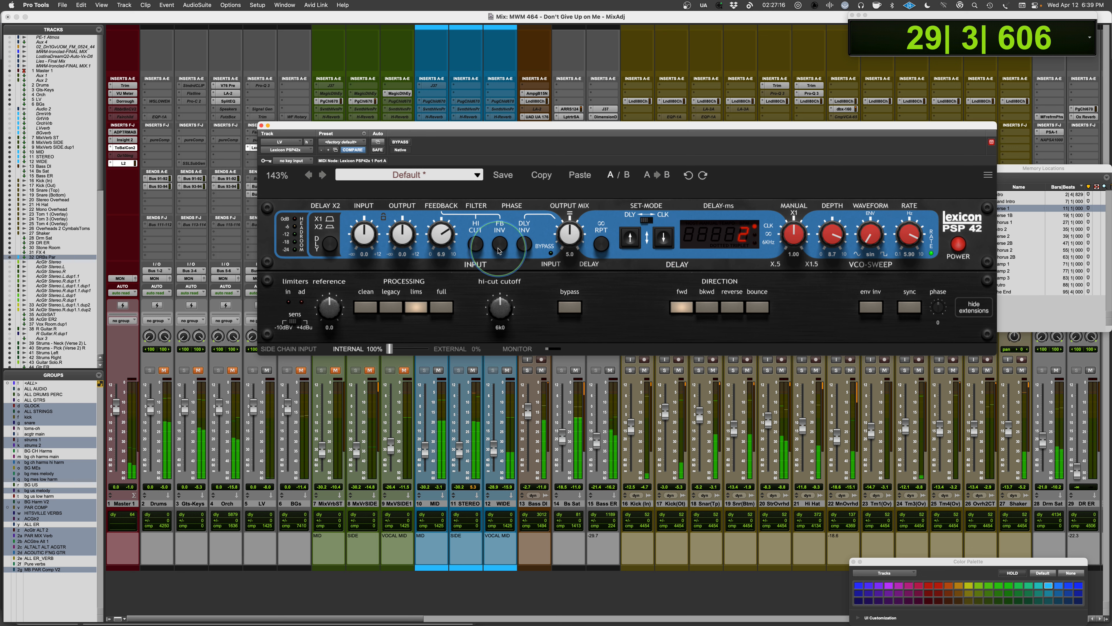
{"action": "left_click", "coordinate": [476, 244]}
{"action": "left_click", "coordinate": [500, 246]}
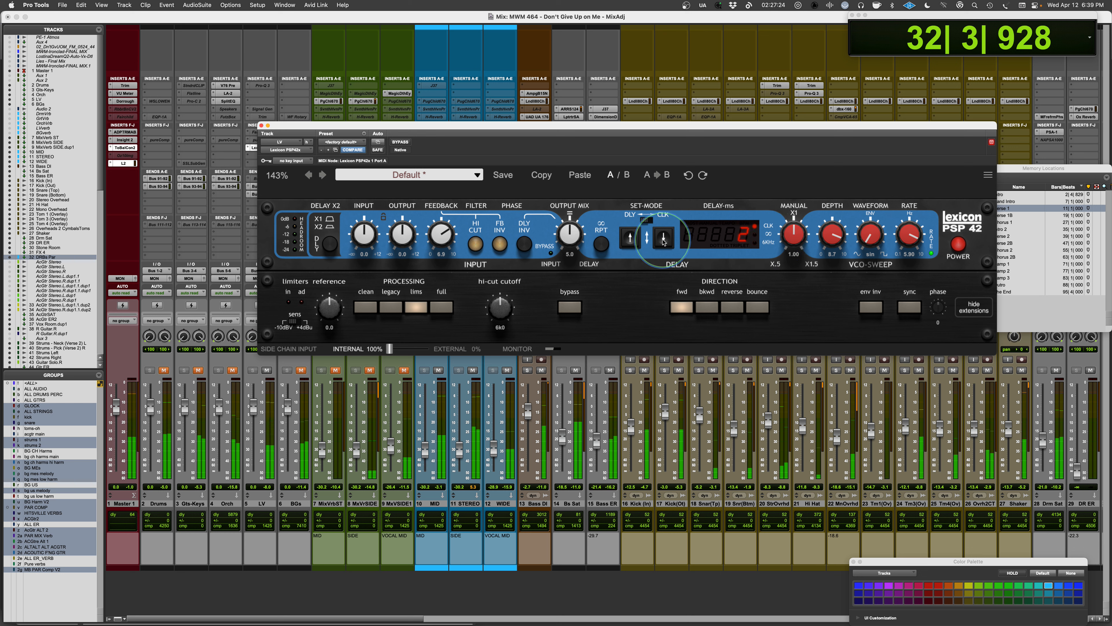
{"action": "key", "text": "space"}
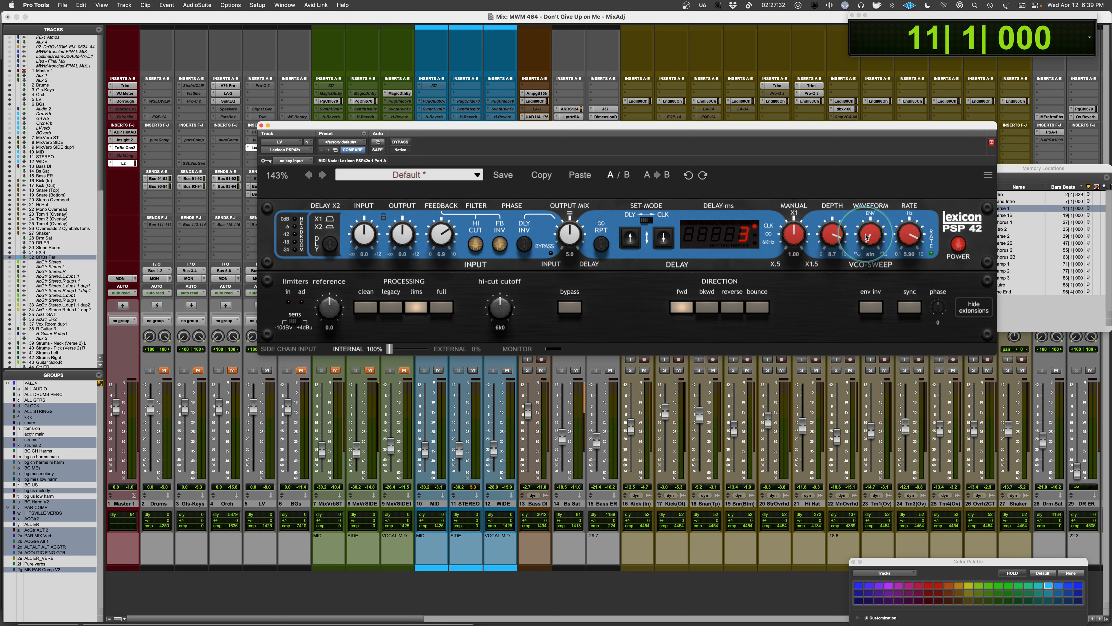
Step: Set the VCO sweep waveform to the envelope position and switch the delay's set mode to CLK
{"action": "left_click_drag", "start_coordinate": [867, 234], "coordinate": [872, 170]}
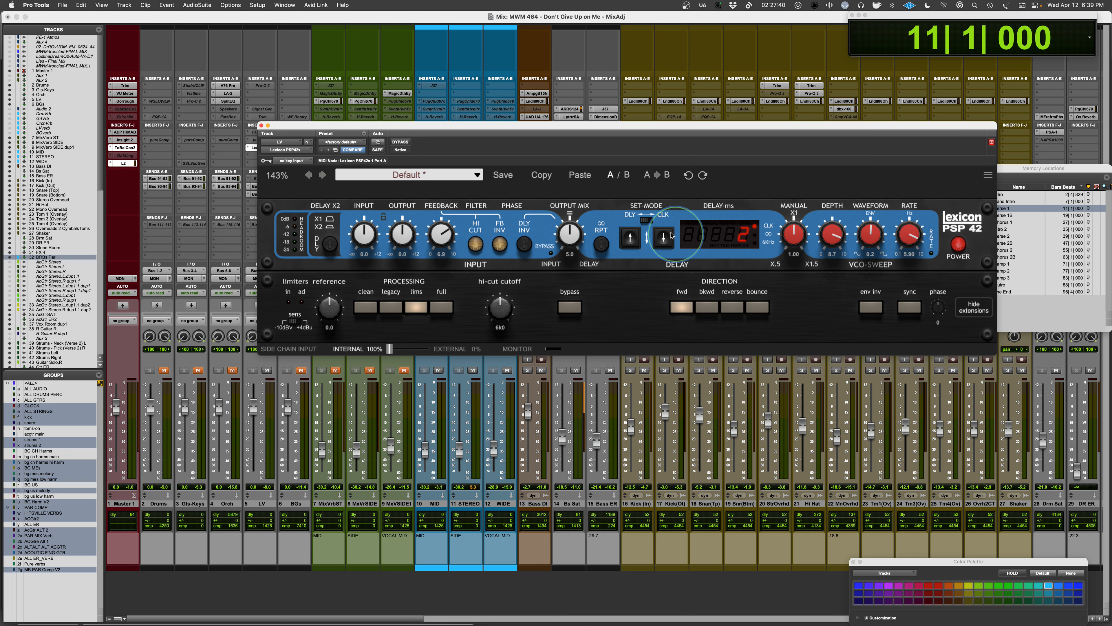
{"action": "left_click", "coordinate": [646, 222]}
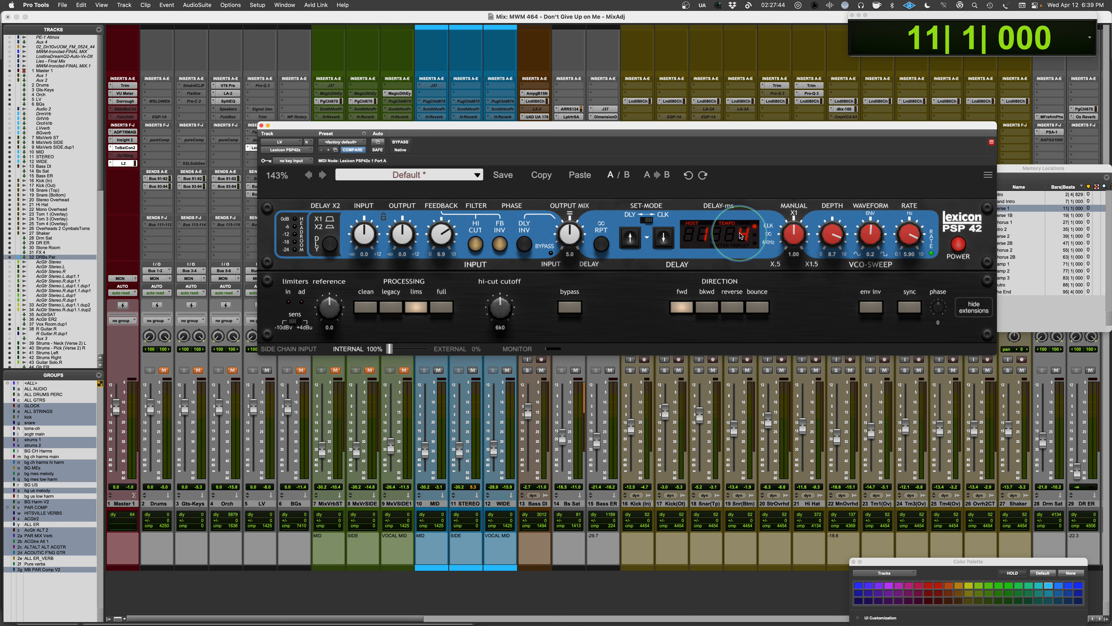
Step: Set the VCO sweep rate to about 0.34 and the depth to about 0.9, trying full depth during playback
{"action": "left_click_drag", "start_coordinate": [908, 235], "coordinate": [910, 234]}
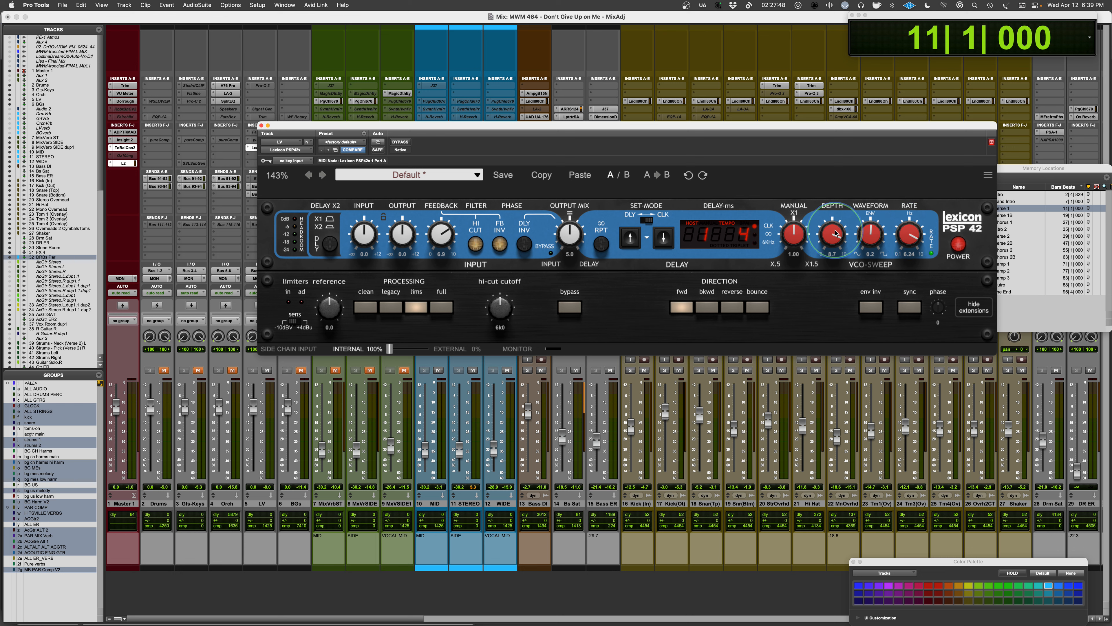
{"action": "left_click_drag", "start_coordinate": [832, 235], "coordinate": [817, 323]}
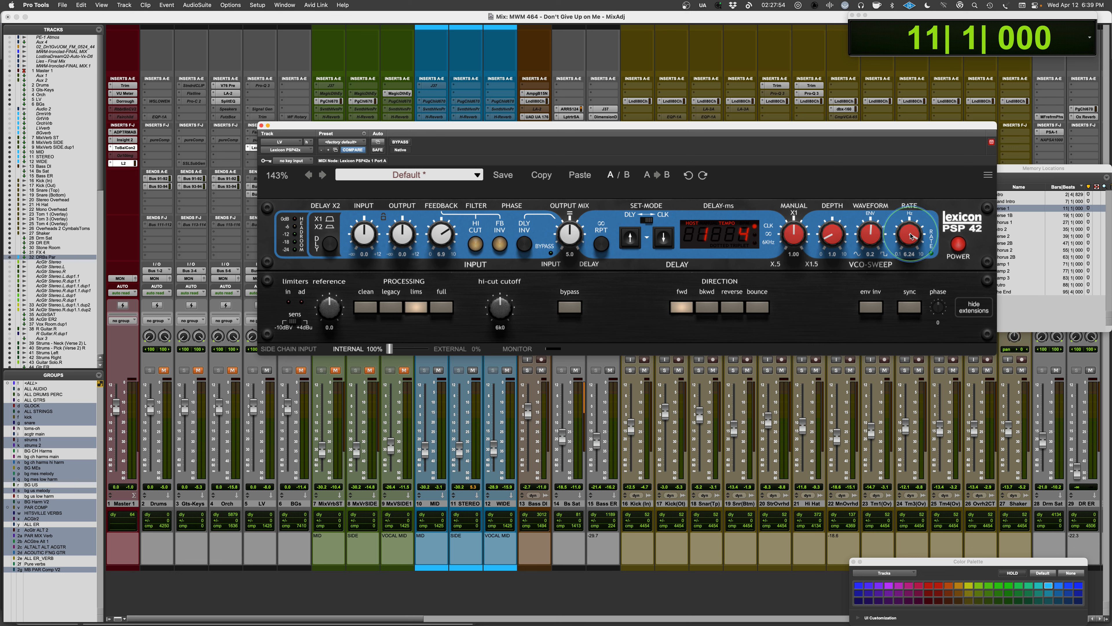
{"action": "left_click_drag", "start_coordinate": [911, 236], "coordinate": [894, 298]}
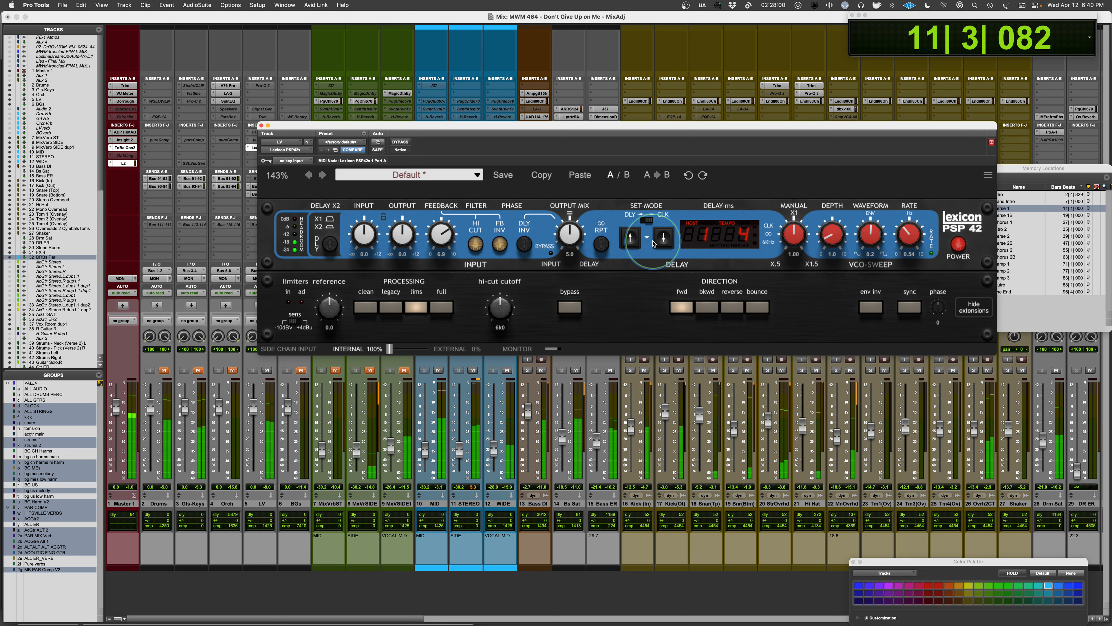
{"action": "left_click_drag", "start_coordinate": [908, 236], "coordinate": [913, 258]}
{"action": "left_click_drag", "start_coordinate": [833, 244], "coordinate": [846, 127]}
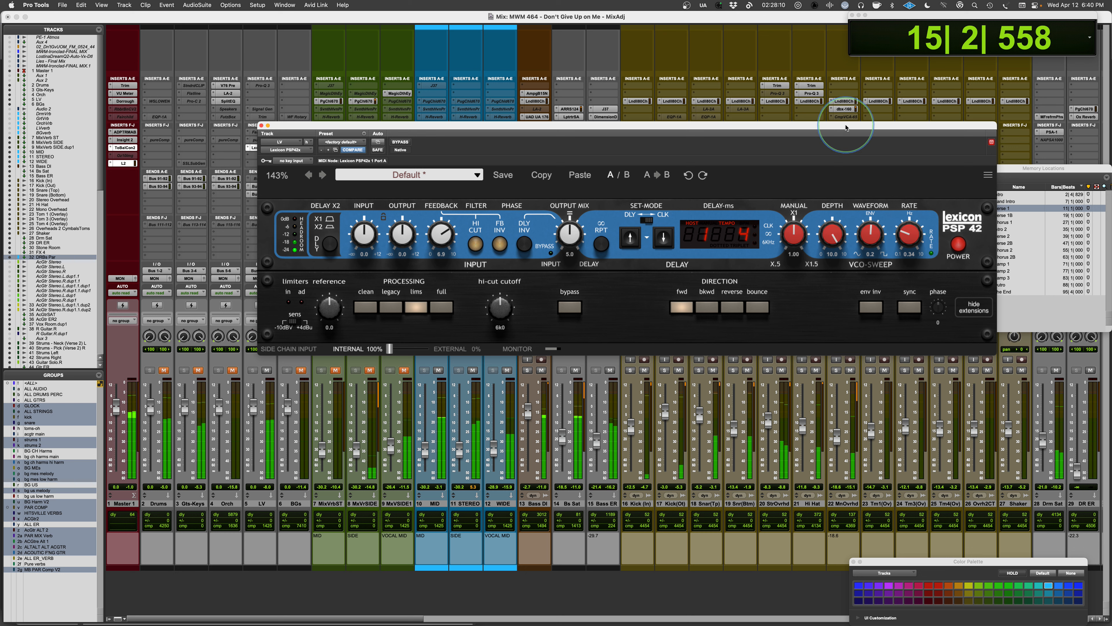
{"action": "left_click_drag", "start_coordinate": [846, 127], "coordinate": [842, 254]}
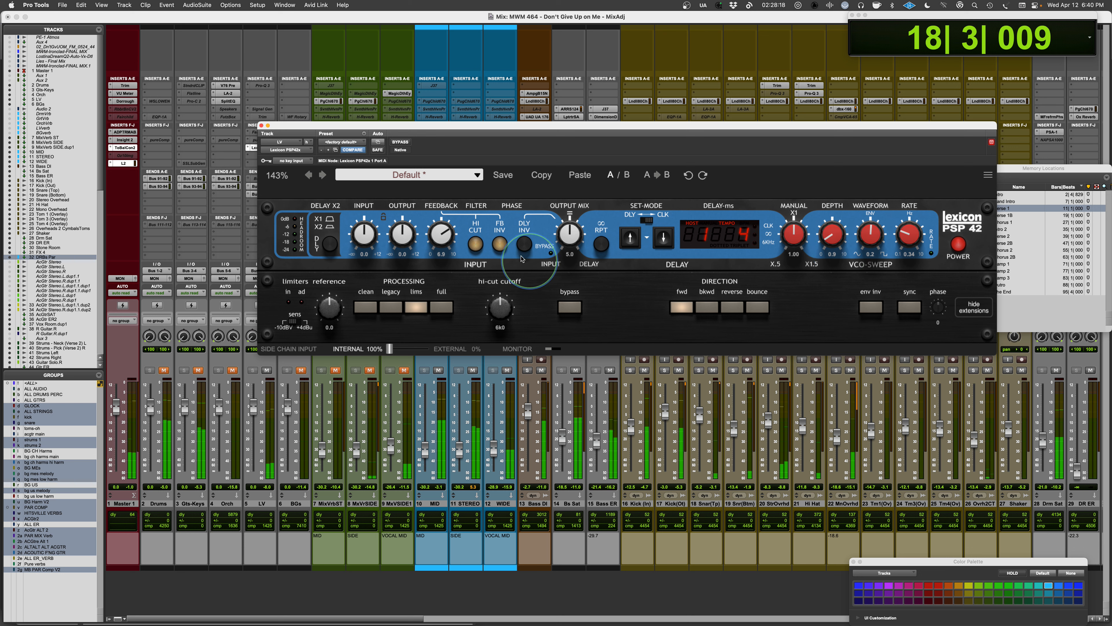
Step: Reduce the feedback to about 6.8 without phase inversion and the output mix to about 3.2, and stop playback
{"action": "left_click_drag", "start_coordinate": [443, 235], "coordinate": [442, 240]}
{"action": "left_click", "coordinate": [500, 246]}
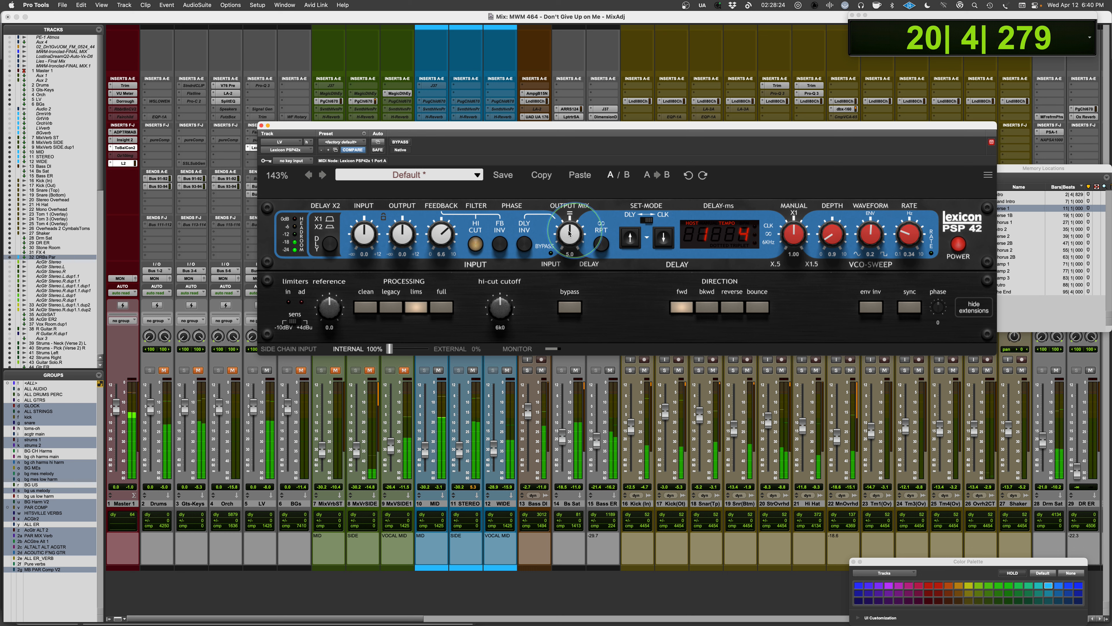
{"action": "left_click_drag", "start_coordinate": [569, 234], "coordinate": [562, 258]}
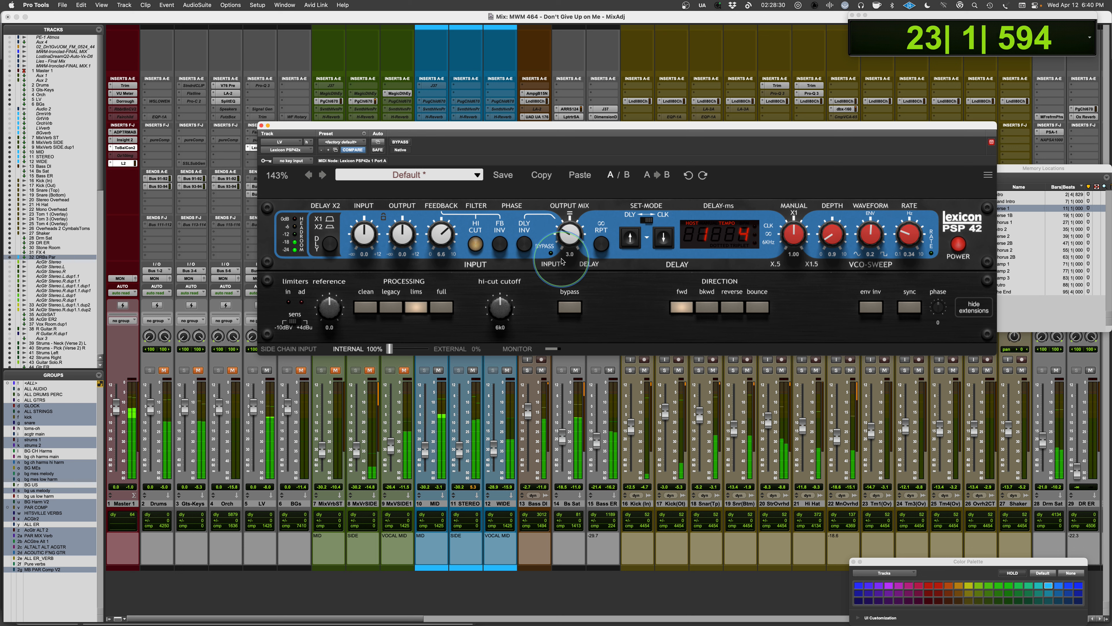
{"action": "left_click_drag", "start_coordinate": [562, 261], "coordinate": [562, 258]}
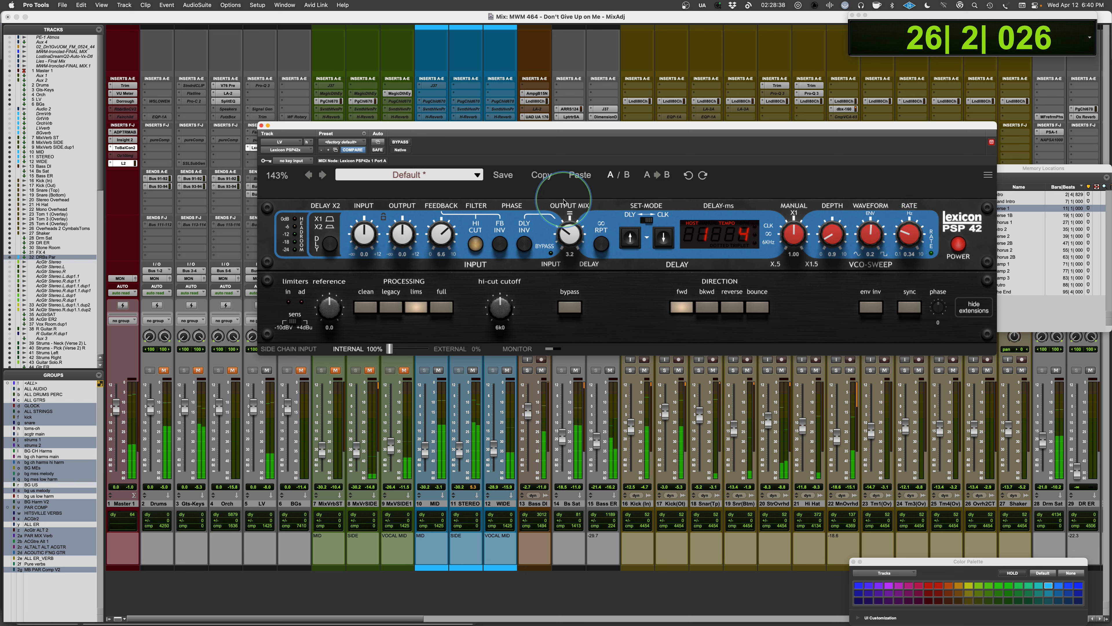
{"action": "key", "text": "space"}
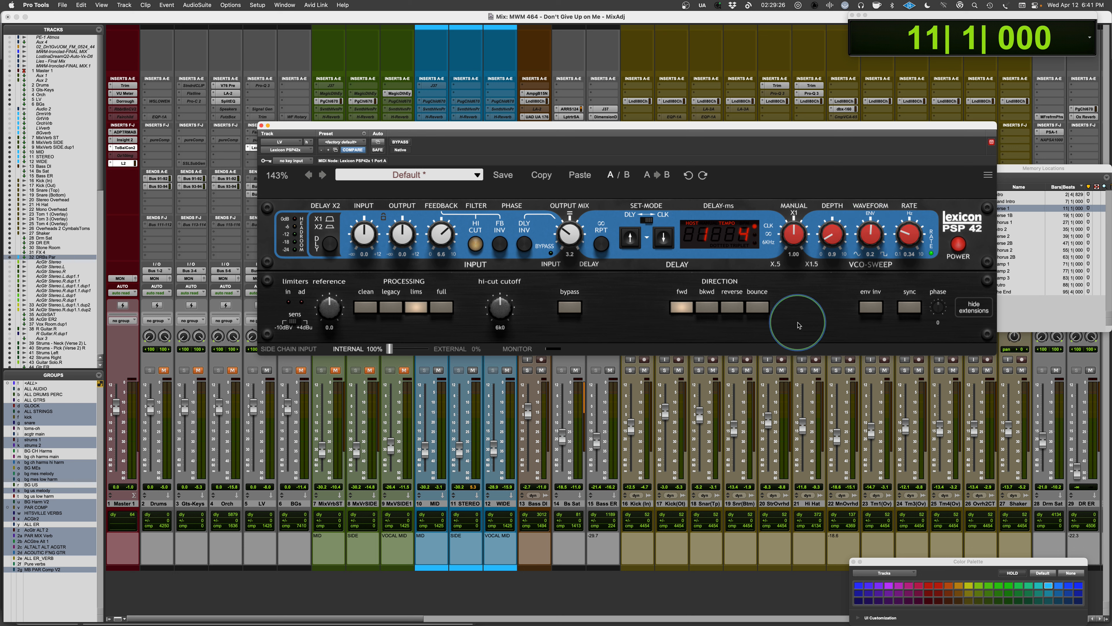
Step: Set the delay direction to reverse and audition it with the output mix raised to about 7.1
{"action": "left_click", "coordinate": [732, 307]}
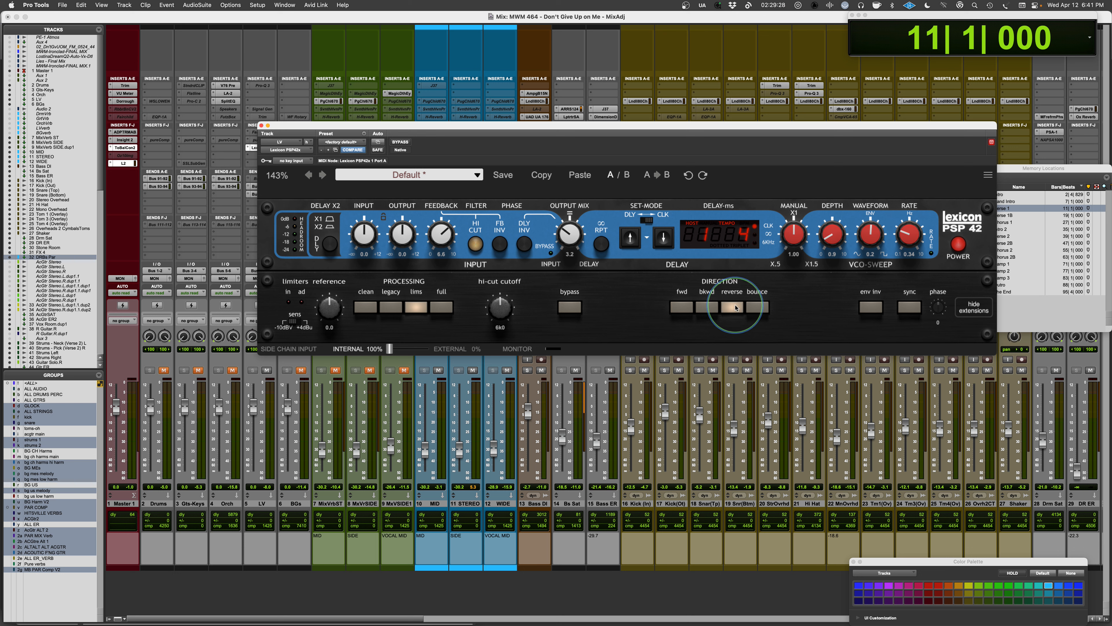
{"action": "key", "text": "space"}
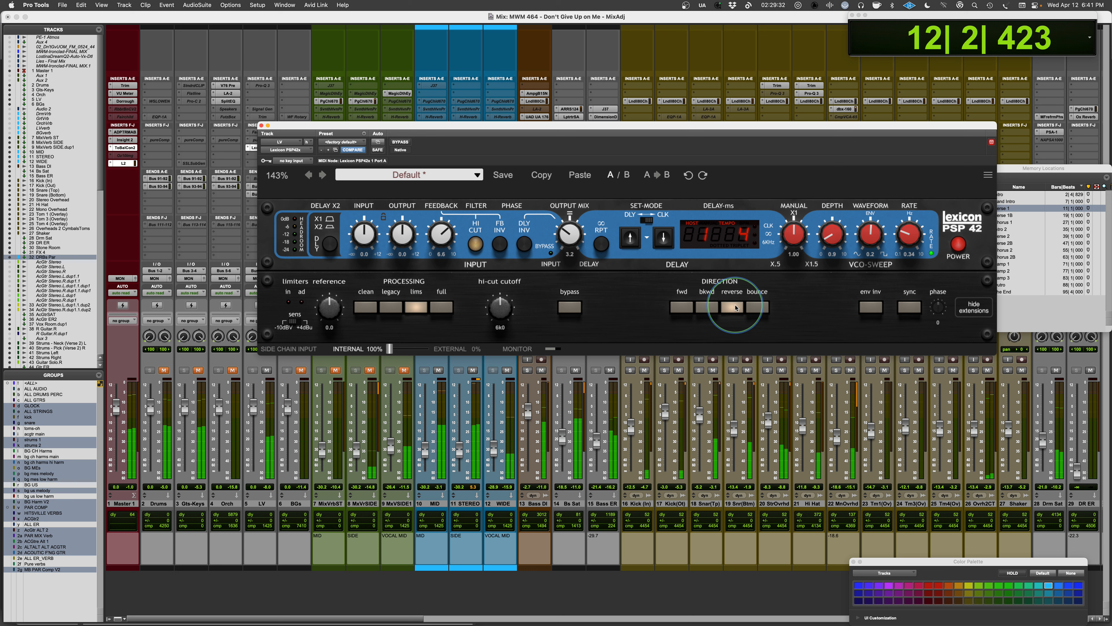
{"action": "left_click_drag", "start_coordinate": [569, 239], "coordinate": [571, 187]}
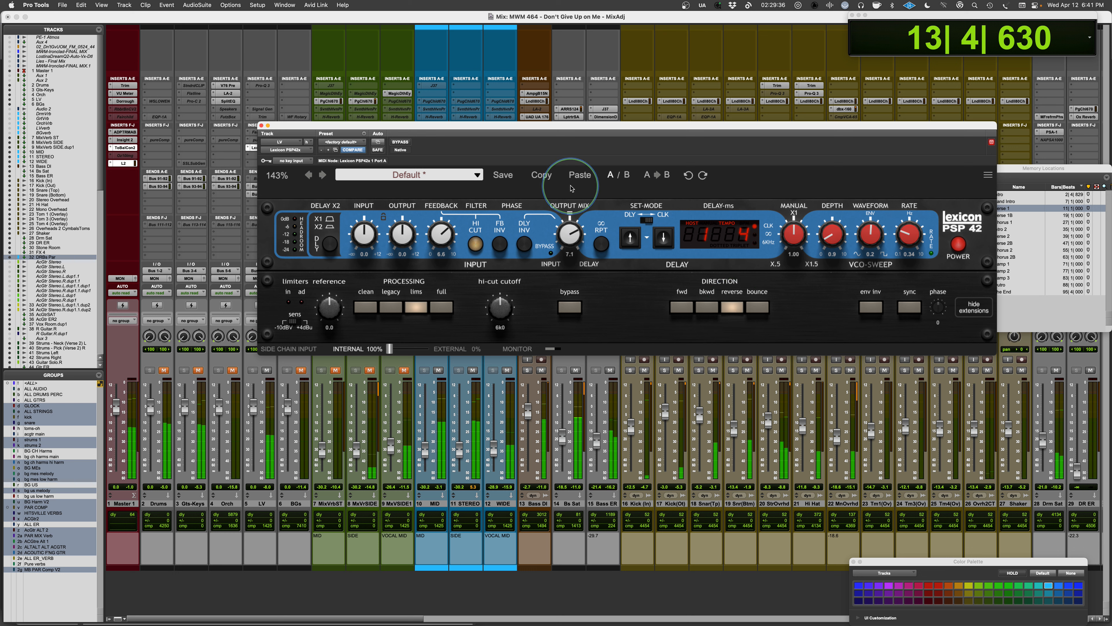
Step: Audition the bounce delay direction with the output mix raised to about 7.5, and stop playback
{"action": "left_click", "coordinate": [757, 307]}
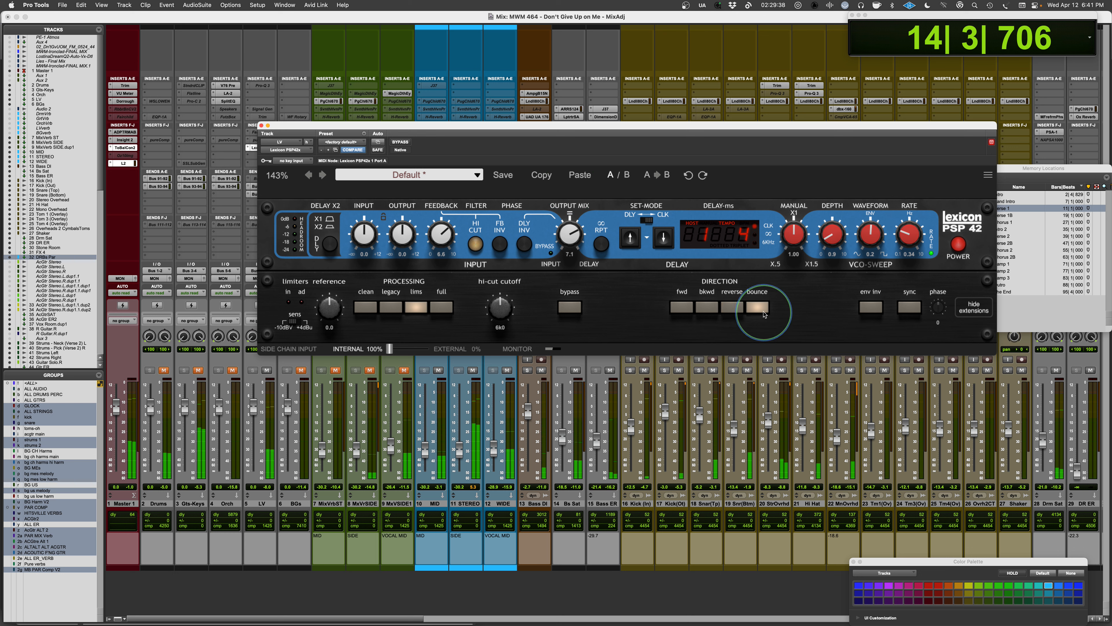
{"action": "left_click_drag", "start_coordinate": [570, 238], "coordinate": [571, 236]}
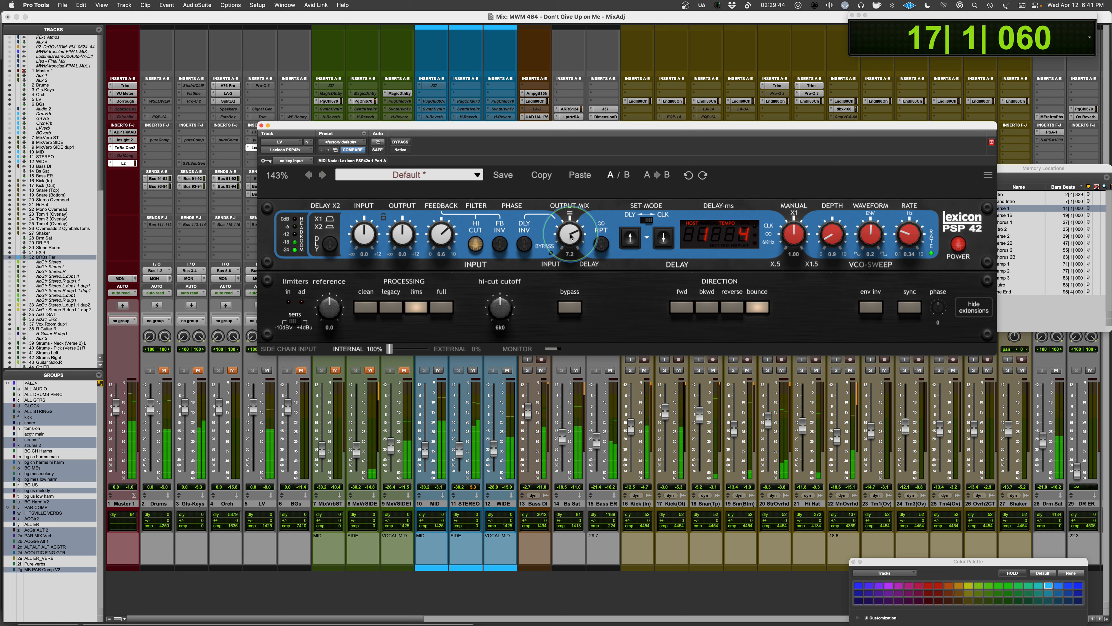
{"action": "left_click_drag", "start_coordinate": [571, 236], "coordinate": [571, 234]}
{"action": "key", "text": "space"}
{"action": "left_click", "coordinate": [554, 403]}
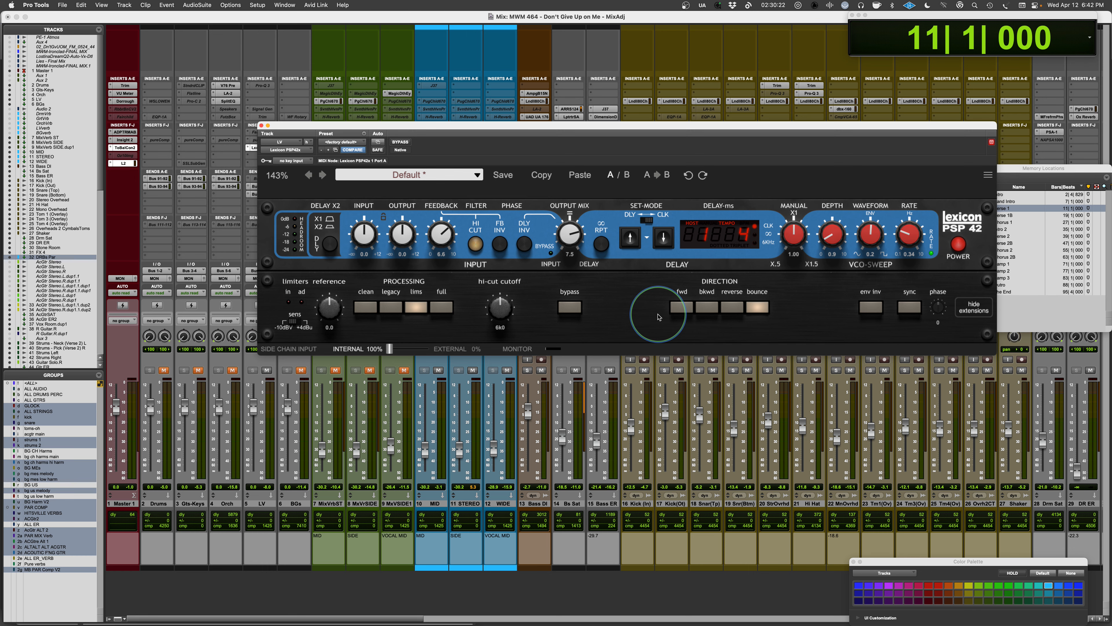
Step: Switch to the MusicMath app
{"action": "key", "text": "super+Tab"}
{"action": "key", "text": "super+Tab"}
{"action": "key", "text": "super+Tab"}
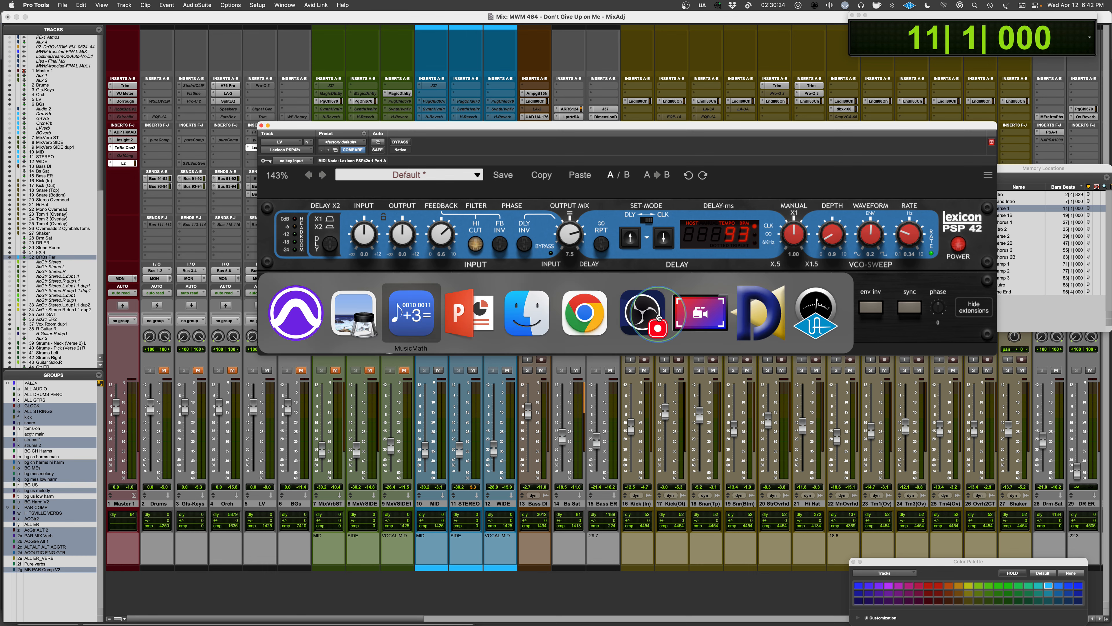